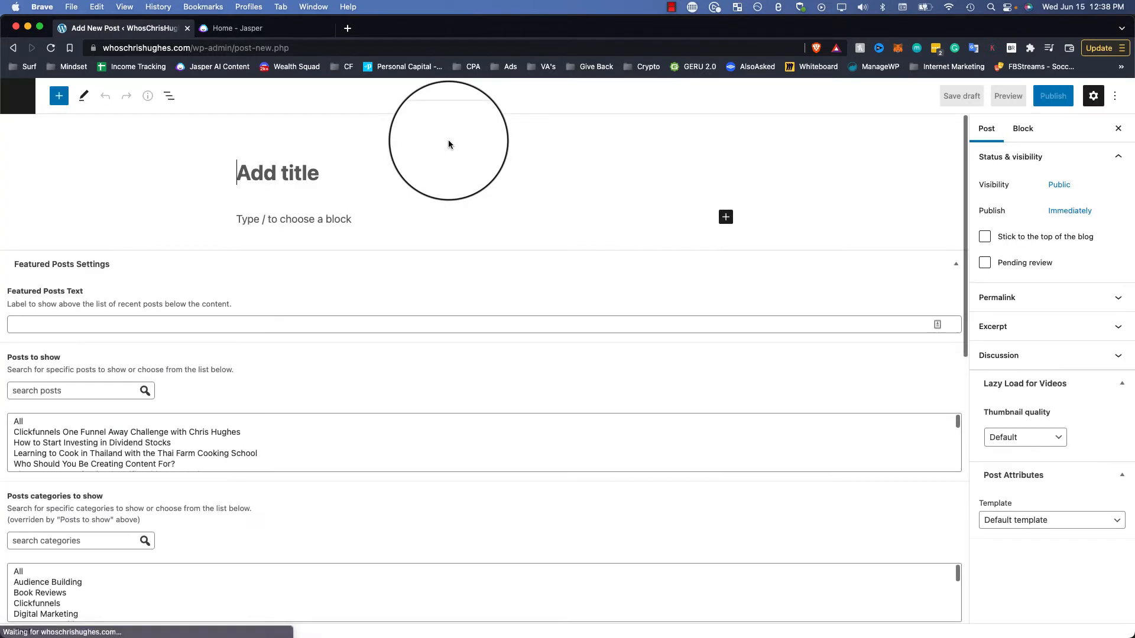
{"action": "type", "text": "NOT"}
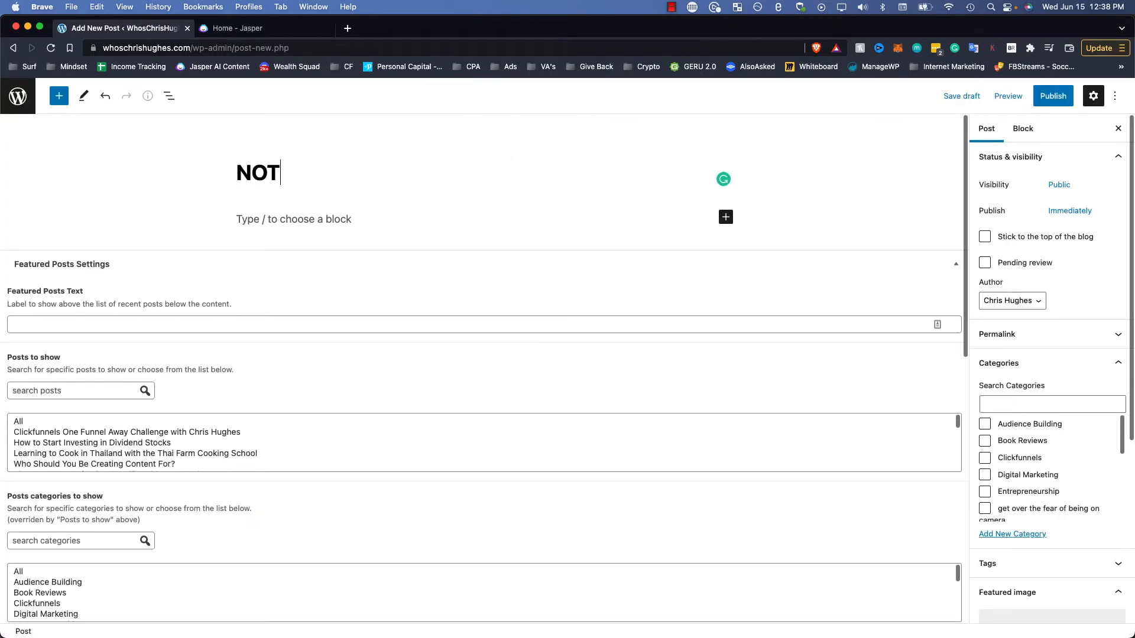
{"action": "type", "text": "HING HERE"}
{"action": "key", "text": "super+a"}
{"action": "key", "text": "BackSpace"}
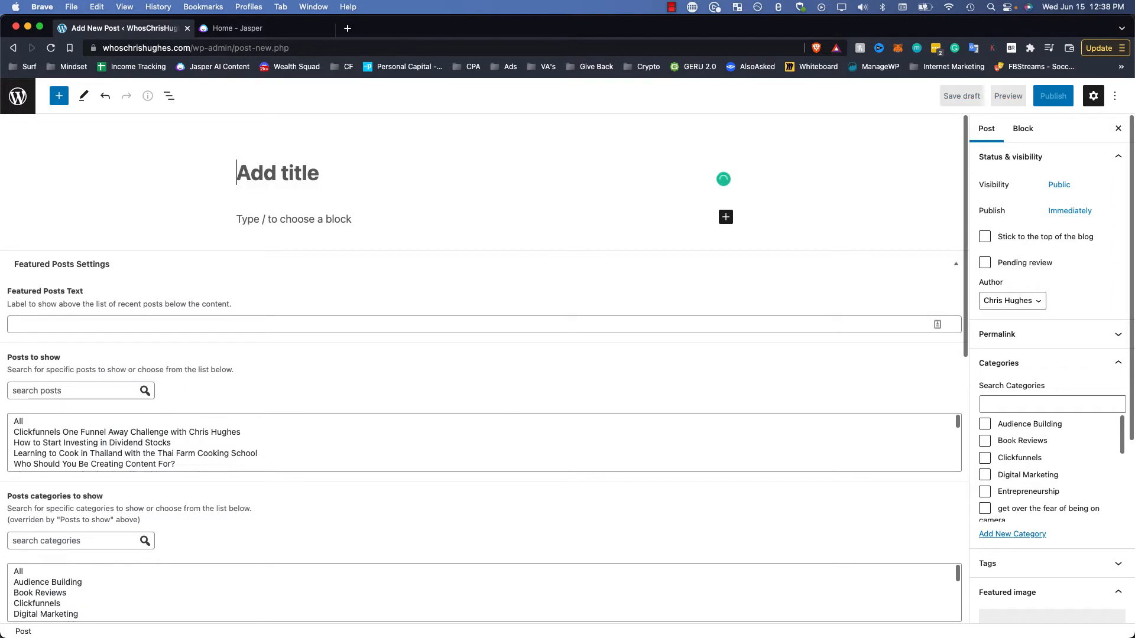
Switch to Jasper and create a new document with the blog post workflow.
{"action": "left_click", "coordinate": [239, 31]}
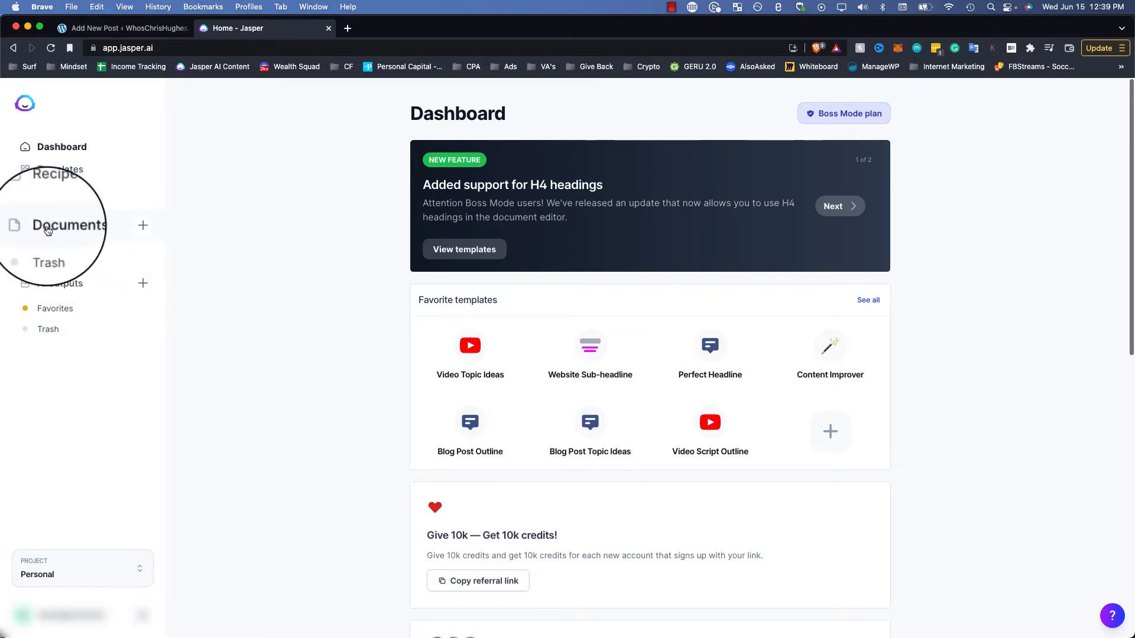
{"action": "left_click", "coordinate": [143, 226]}
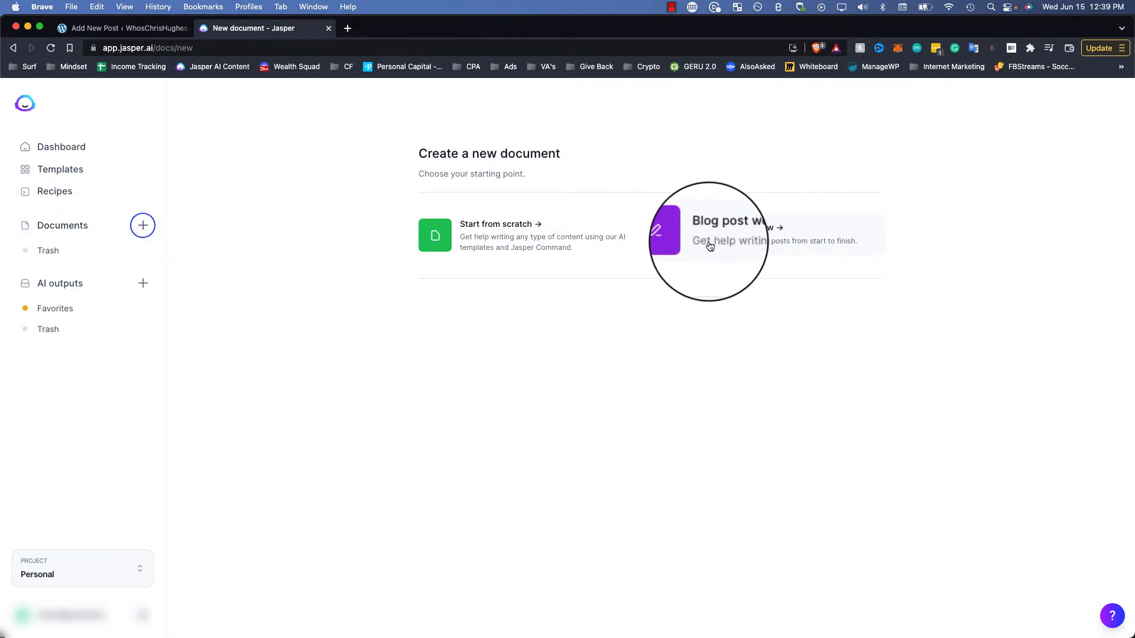
{"action": "left_click", "coordinate": [754, 240]}
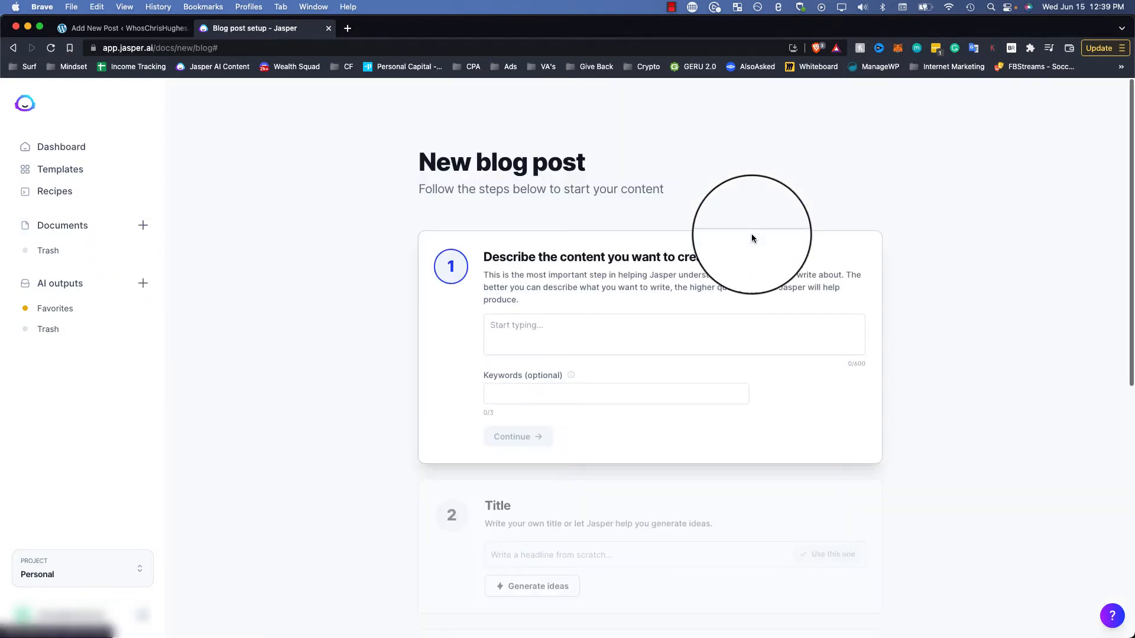
Describe the blog post content as "dividend stocks for income" and continue to the title stage.
{"action": "left_click", "coordinate": [577, 328]}
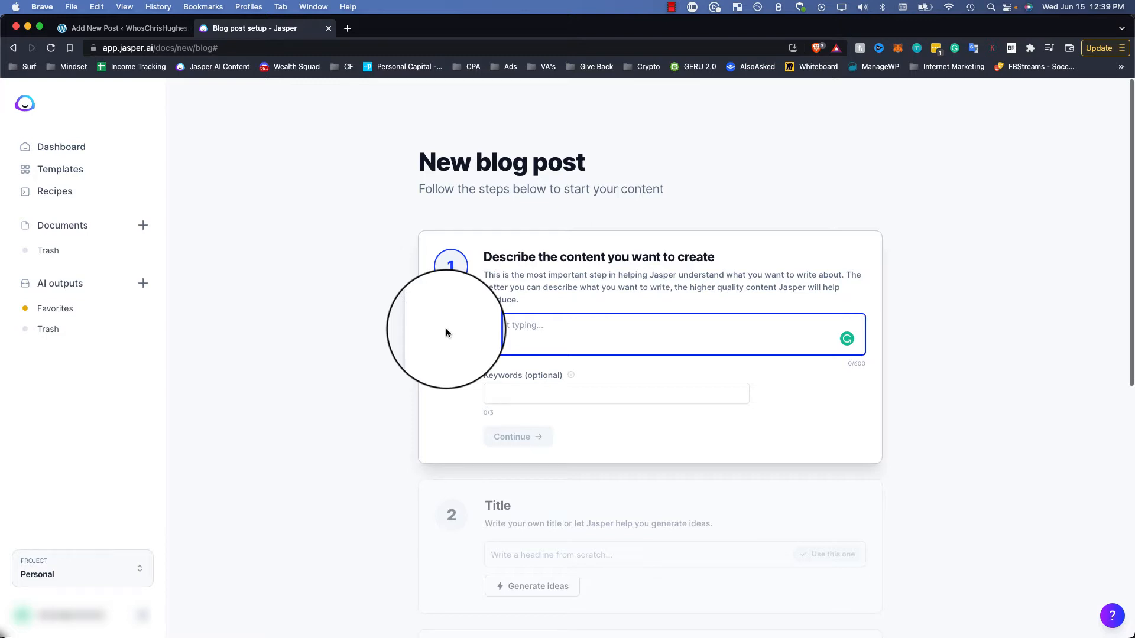
{"action": "type", "text": "dividend stocks for income"}
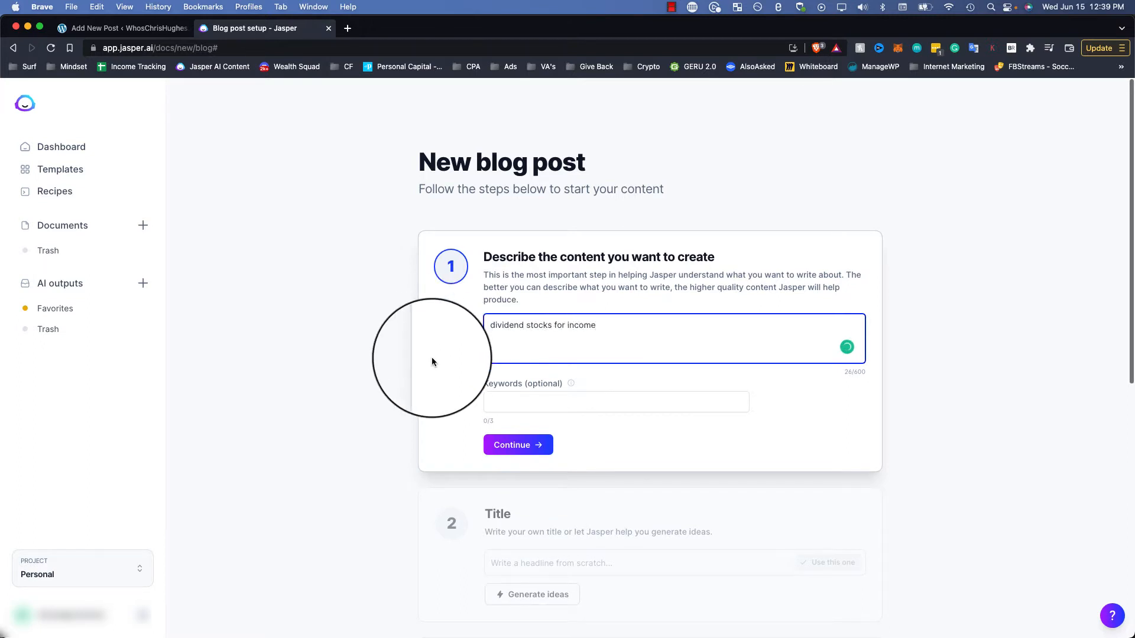
{"action": "left_click", "coordinate": [530, 440]}
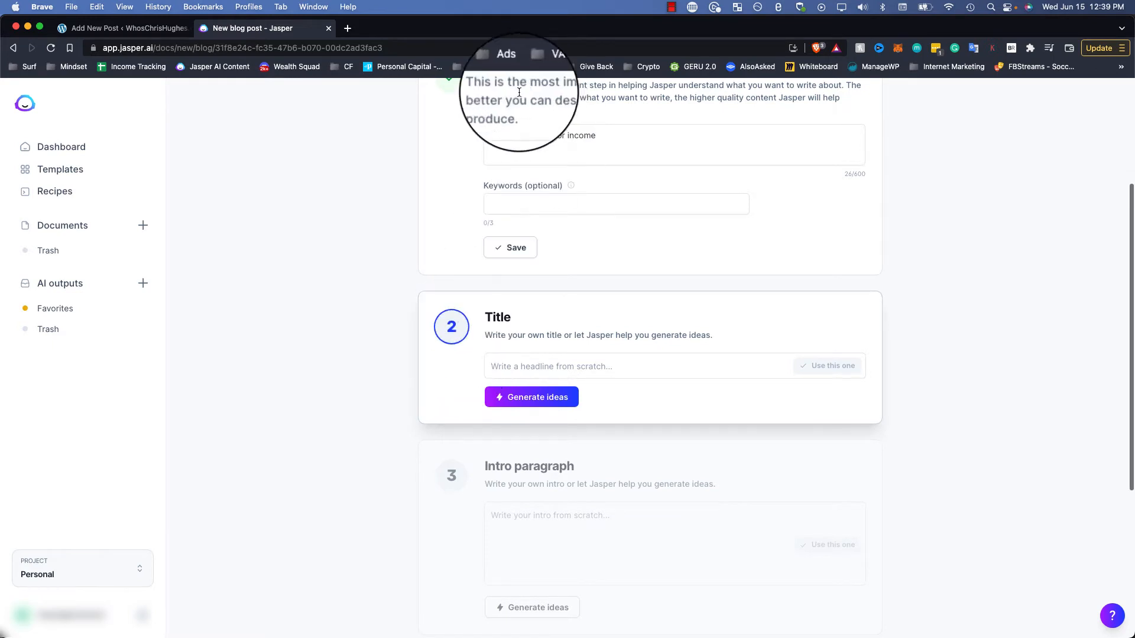
Generate title ideas, review them, and use "The Best Dividend Stocks for Monthly Income" as the blog post title.
{"action": "left_click", "coordinate": [538, 401]}
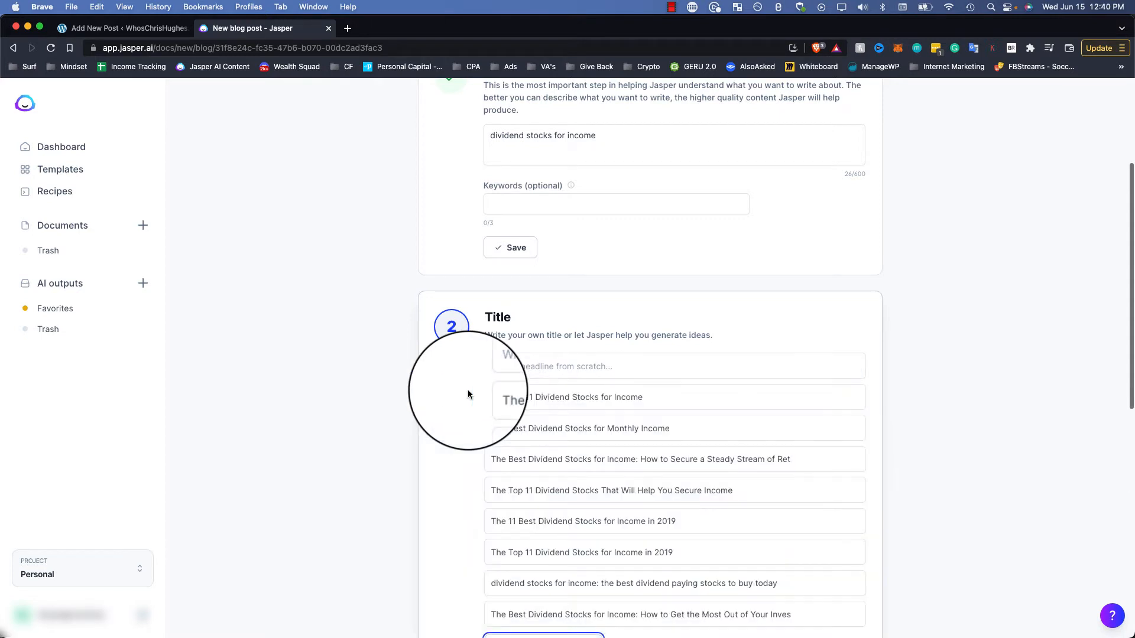
{"action": "scroll", "coordinate": [467, 389], "scroll_direction": "down", "scroll_amount": 3}
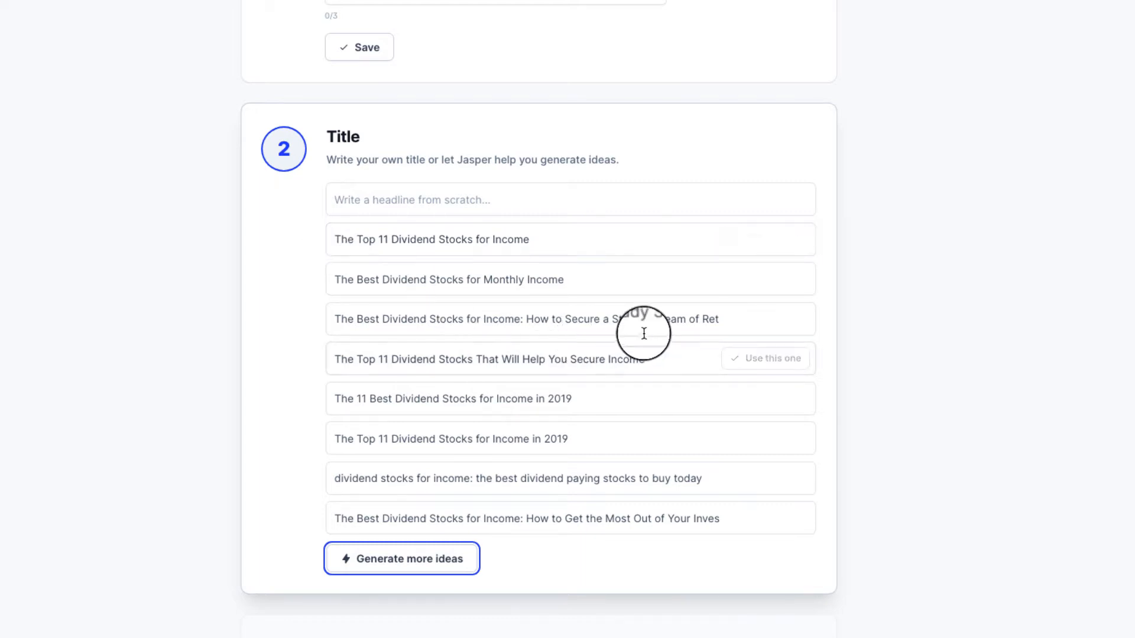
{"action": "left_click", "coordinate": [587, 320]}
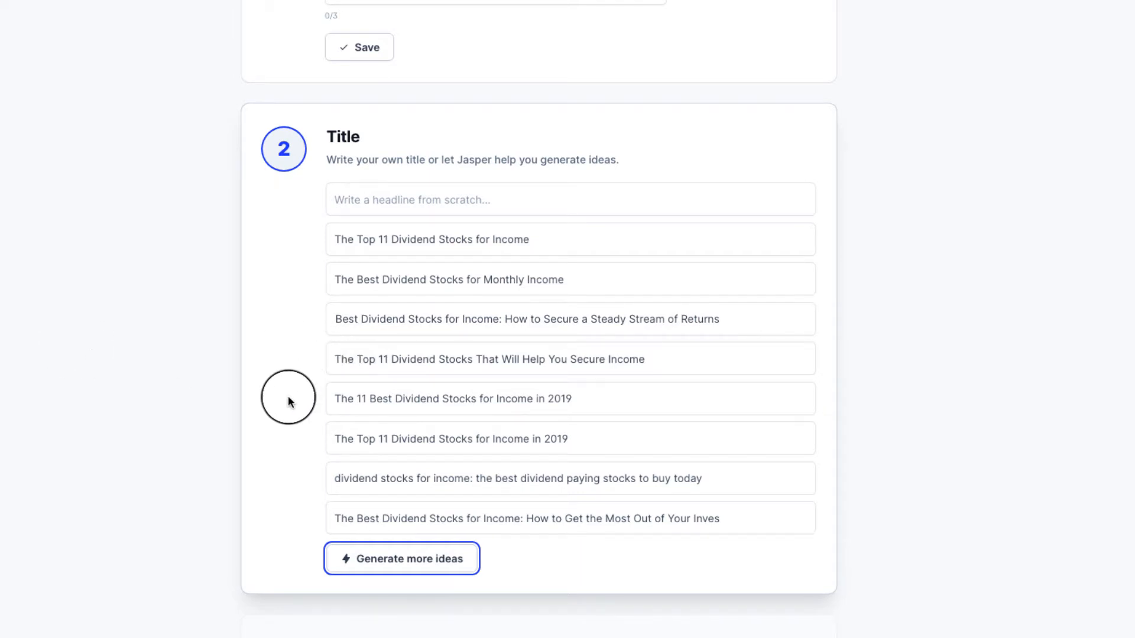
{"action": "scroll", "coordinate": [288, 401], "scroll_direction": "up", "scroll_amount": 3}
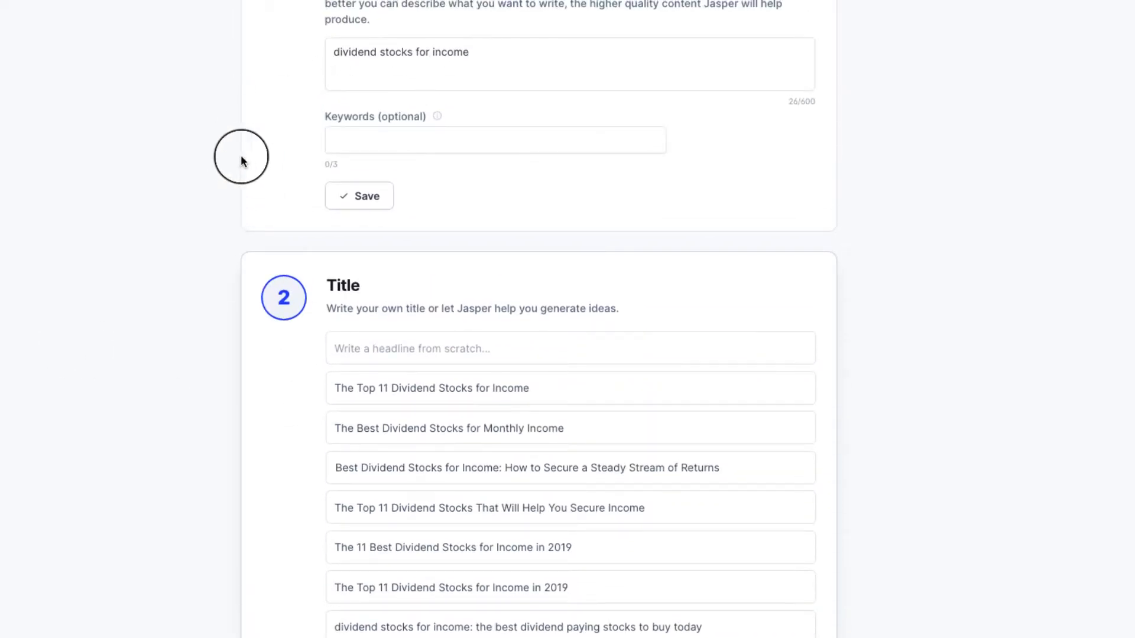
{"action": "scroll", "coordinate": [273, 213], "scroll_direction": "down", "scroll_amount": 2}
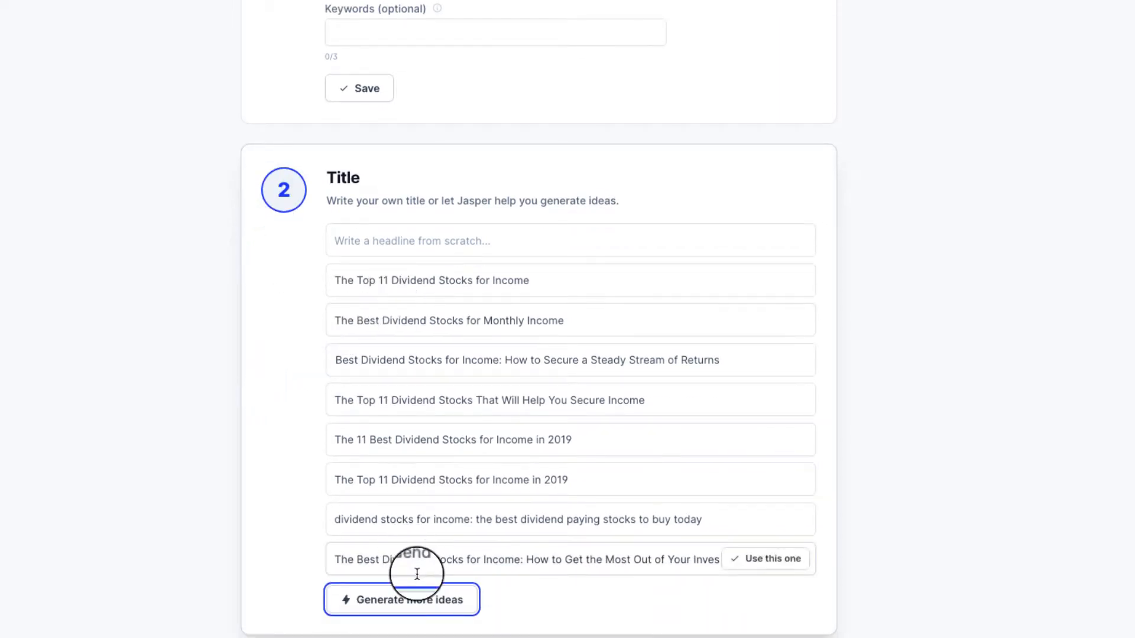
{"action": "scroll", "coordinate": [423, 560], "scroll_direction": "right", "scroll_amount": 1}
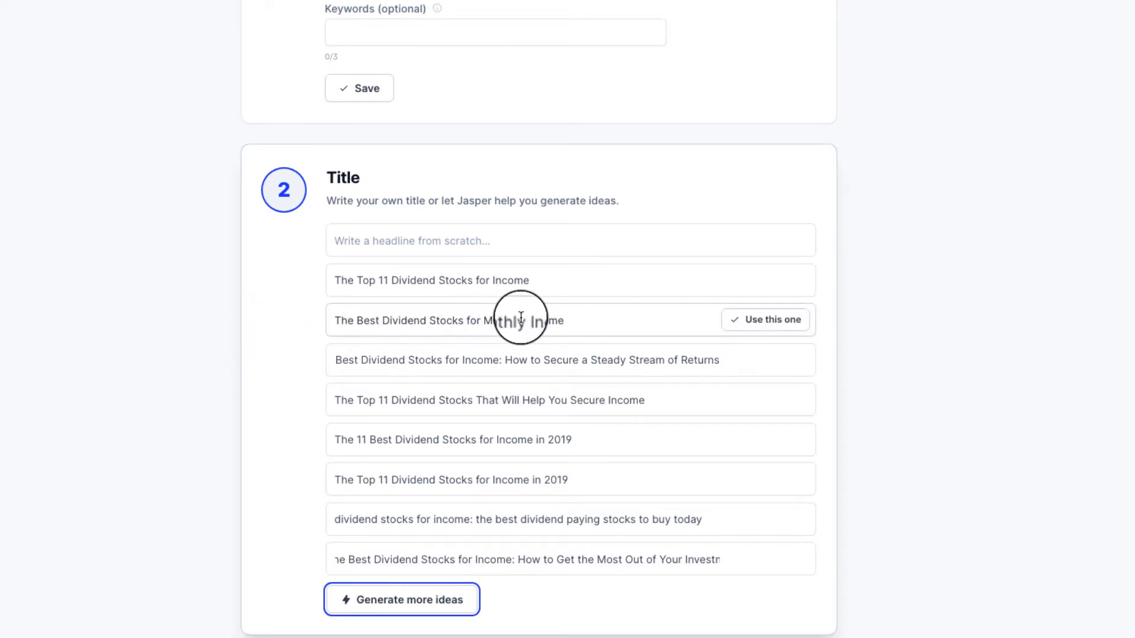
{"action": "left_click", "coordinate": [756, 325]}
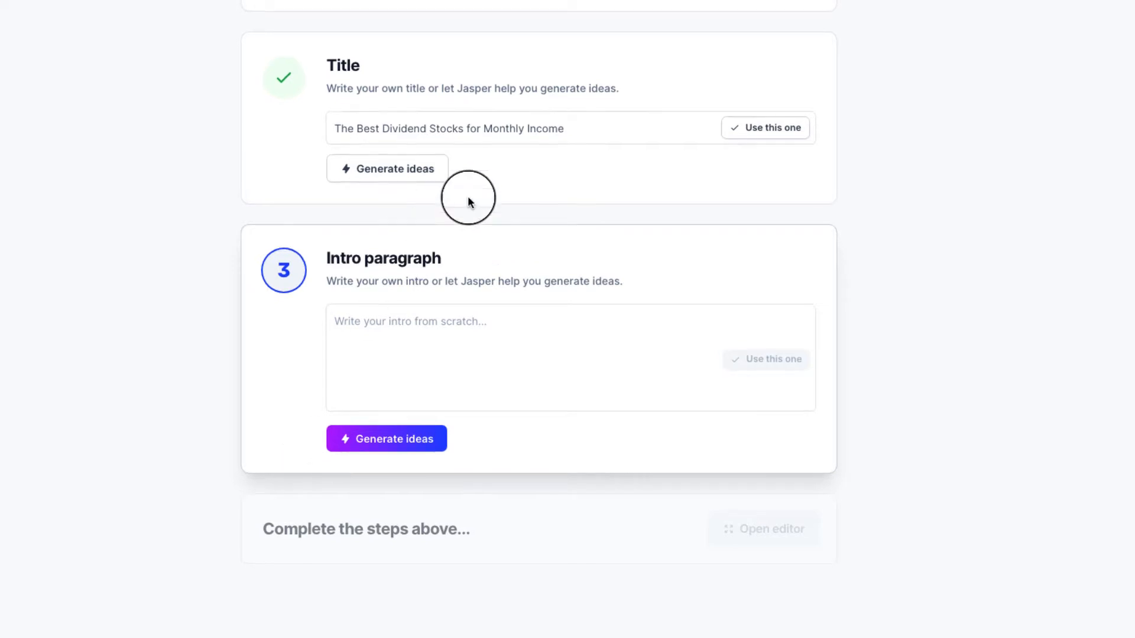
Copy the chosen title from Jasper into the title of the new WordPress post.
{"action": "left_click_drag", "start_coordinate": [577, 122], "coordinate": [260, 126]}
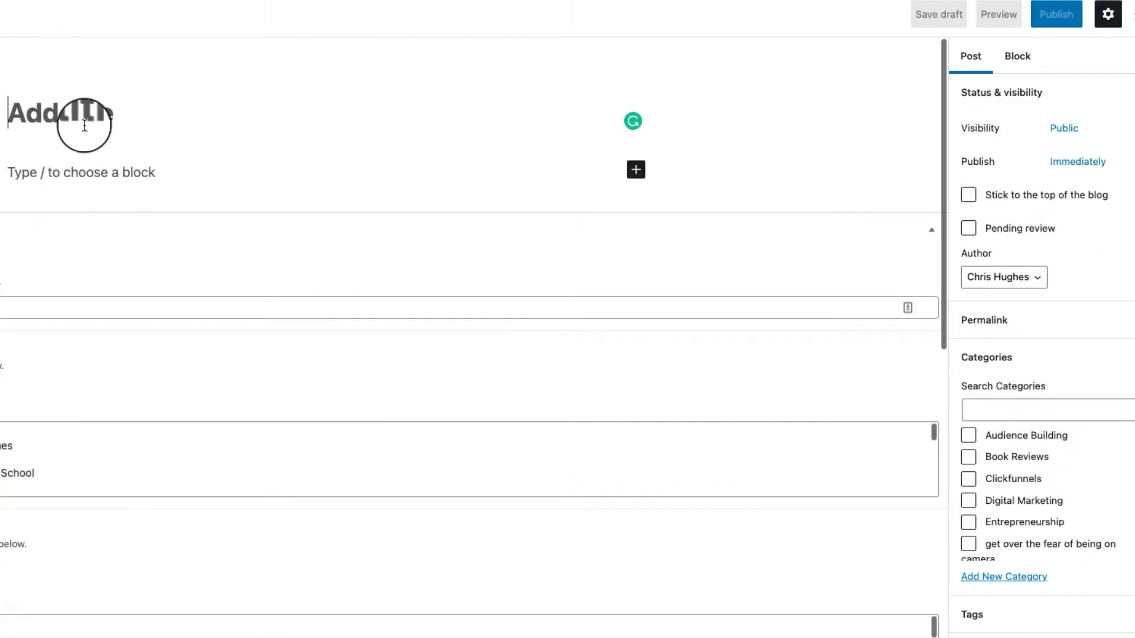
{"action": "left_click", "coordinate": [77, 114]}
{"action": "key", "text": "ctrl+v"}
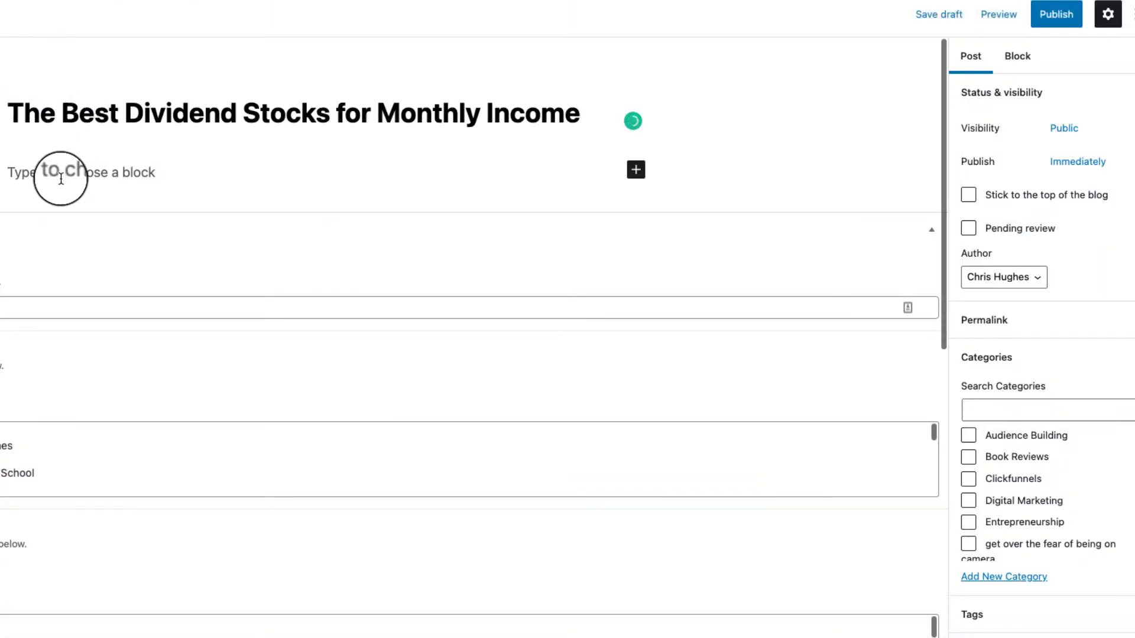
{"action": "left_click", "coordinate": [56, 172]}
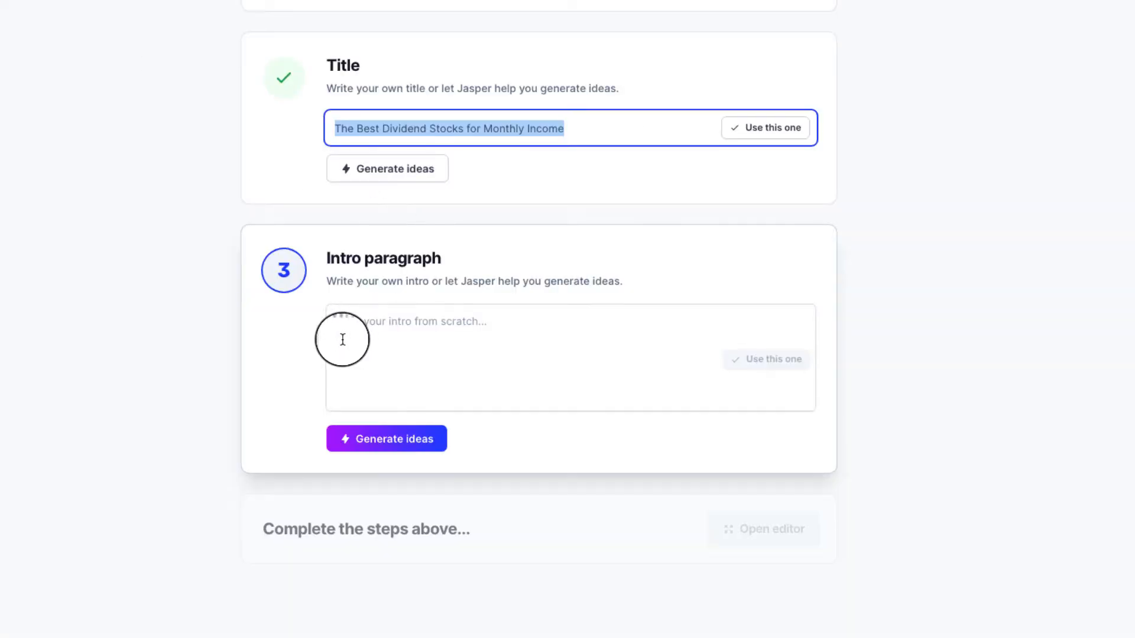
Back in Jasper, generate intro paragraph ideas, compare them, and use the one starting "Are you looking for a reliable way to generate monthly income?".
{"action": "left_click", "coordinate": [383, 440]}
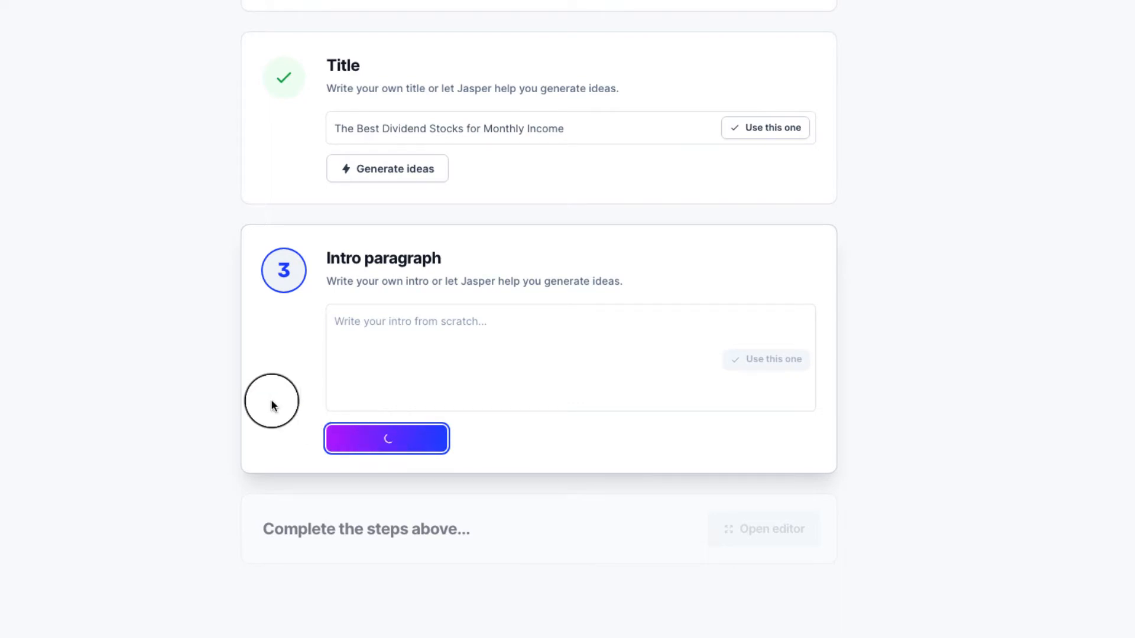
{"action": "scroll", "coordinate": [271, 406], "scroll_direction": "down", "scroll_amount": 3}
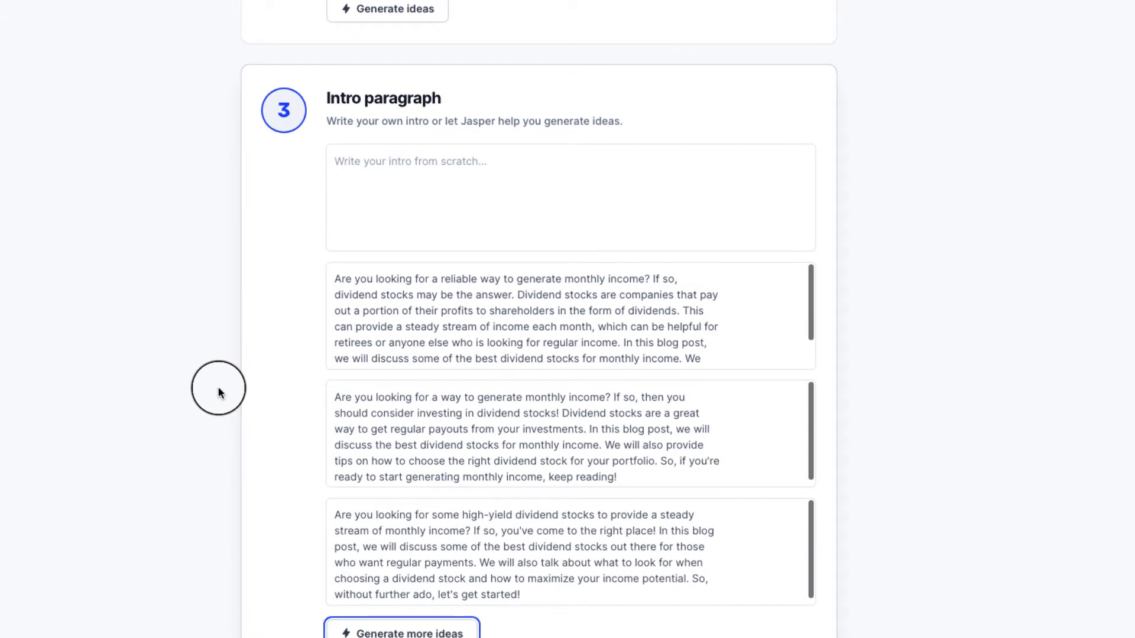
{"action": "scroll", "coordinate": [218, 388], "scroll_direction": "down", "scroll_amount": 1}
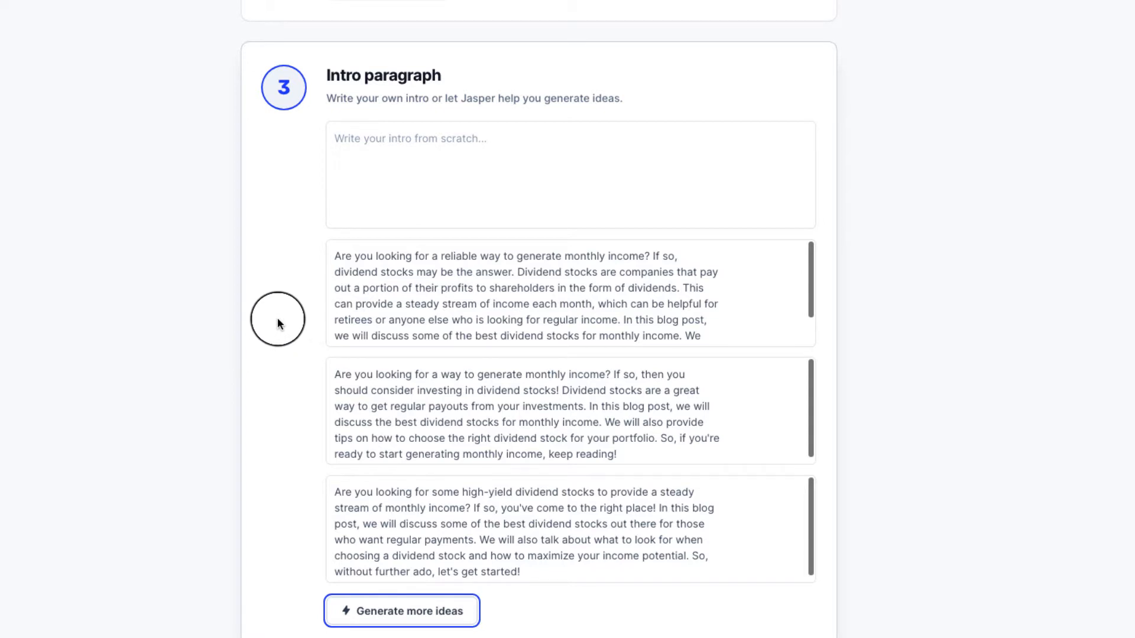
{"action": "mouse_move", "coordinate": [347, 287]}
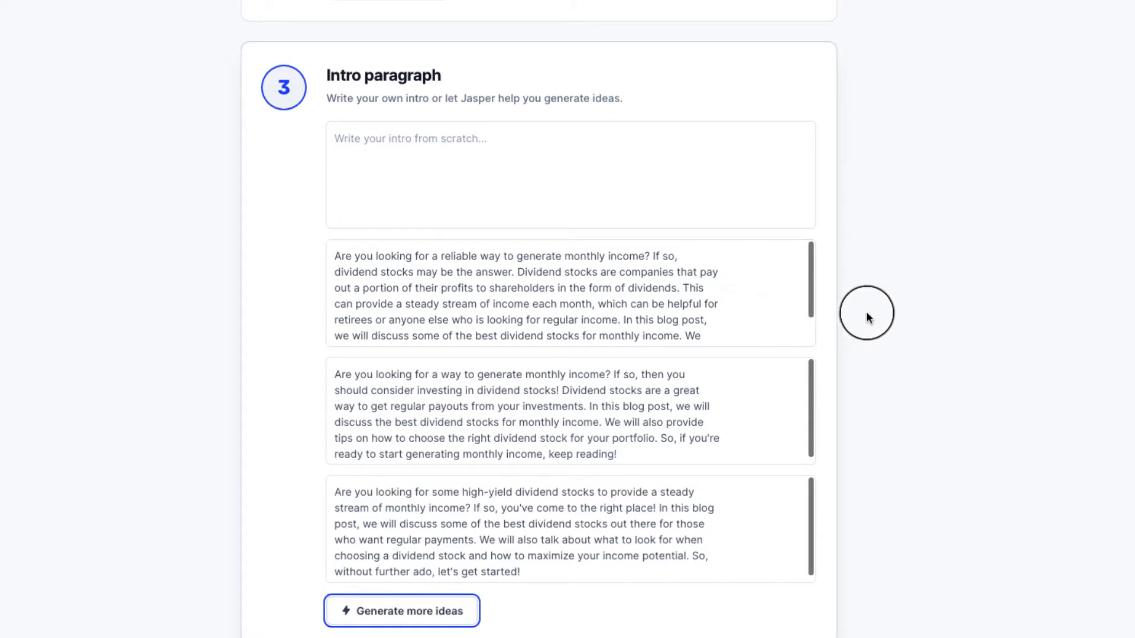
{"action": "mouse_move", "coordinate": [762, 313]}
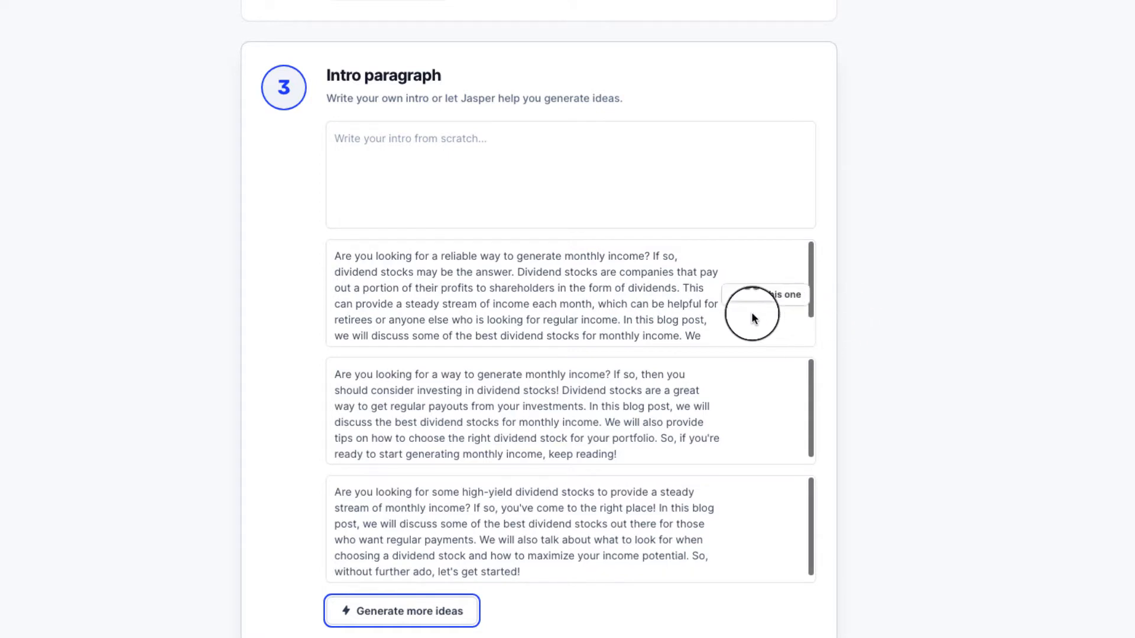
{"action": "scroll", "coordinate": [771, 326], "scroll_direction": "down", "scroll_amount": 1}
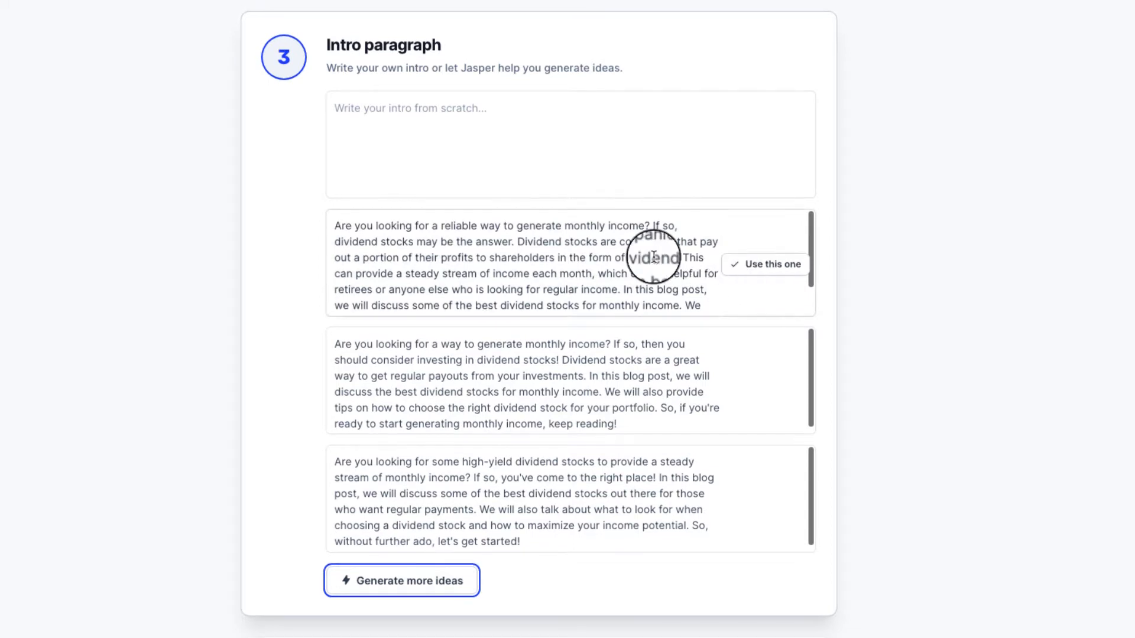
{"action": "scroll", "coordinate": [654, 258], "scroll_direction": "down", "scroll_amount": 2}
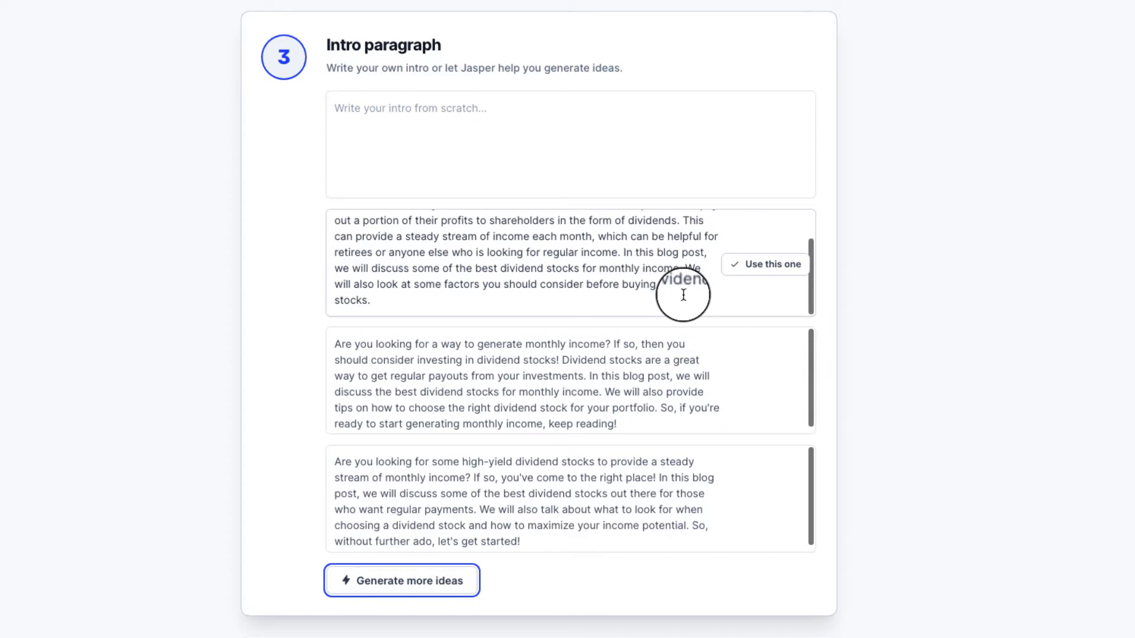
{"action": "scroll", "coordinate": [614, 284], "scroll_direction": "up", "scroll_amount": 3}
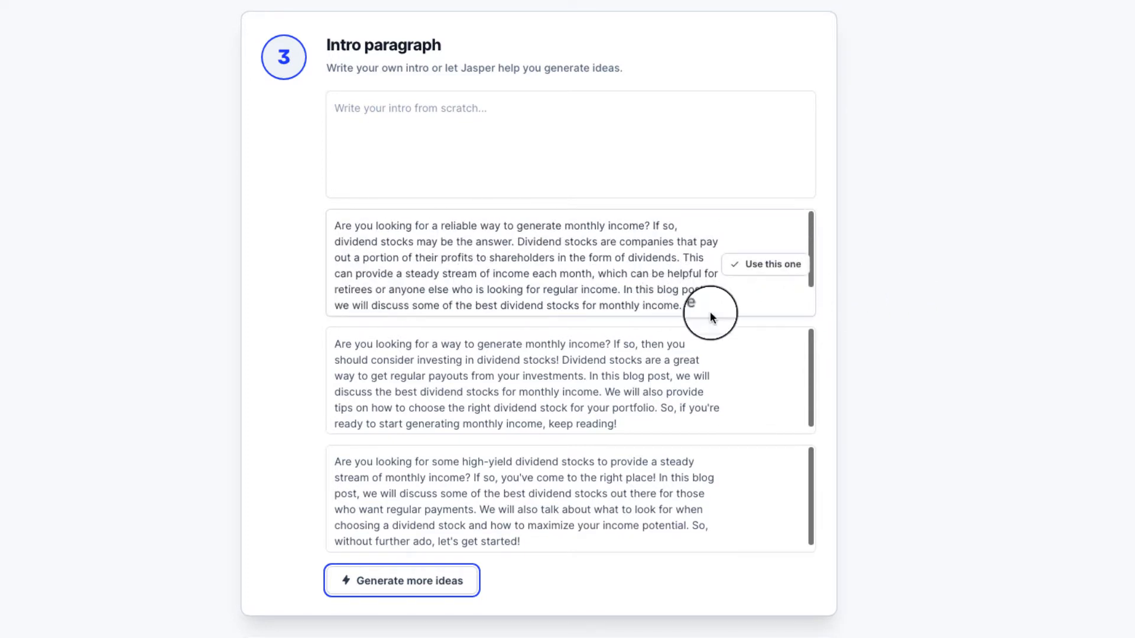
{"action": "scroll", "coordinate": [879, 341], "scroll_direction": "down", "scroll_amount": 1}
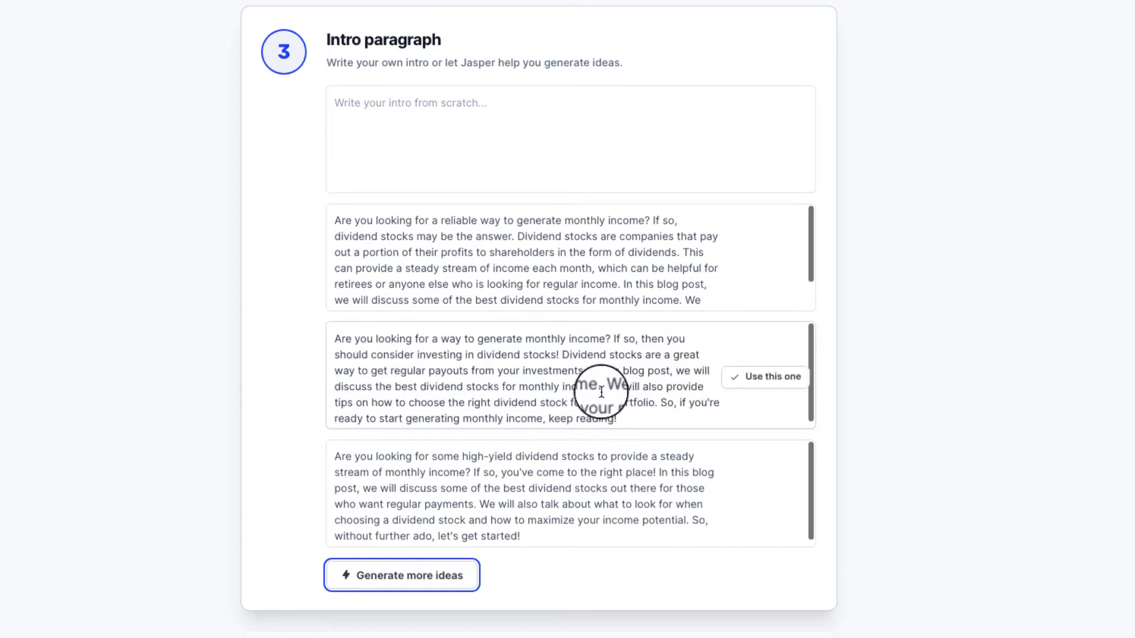
{"action": "scroll", "coordinate": [620, 373], "scroll_direction": "down", "scroll_amount": 1}
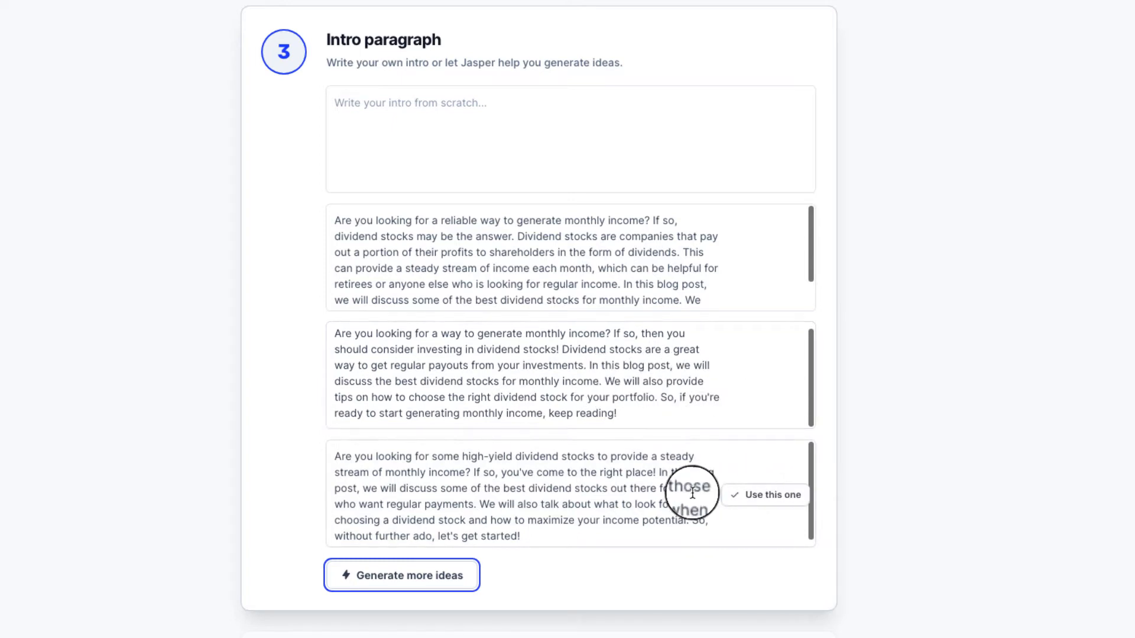
{"action": "scroll", "coordinate": [691, 490], "scroll_direction": "down", "scroll_amount": 1}
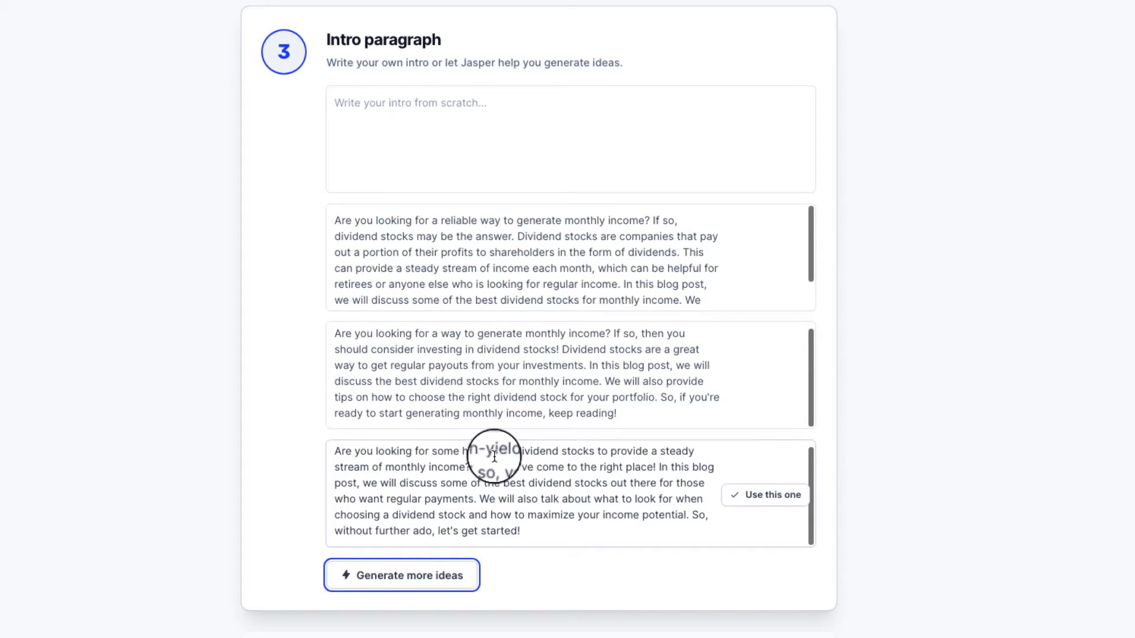
{"action": "scroll", "coordinate": [473, 464], "scroll_direction": "up", "scroll_amount": 1}
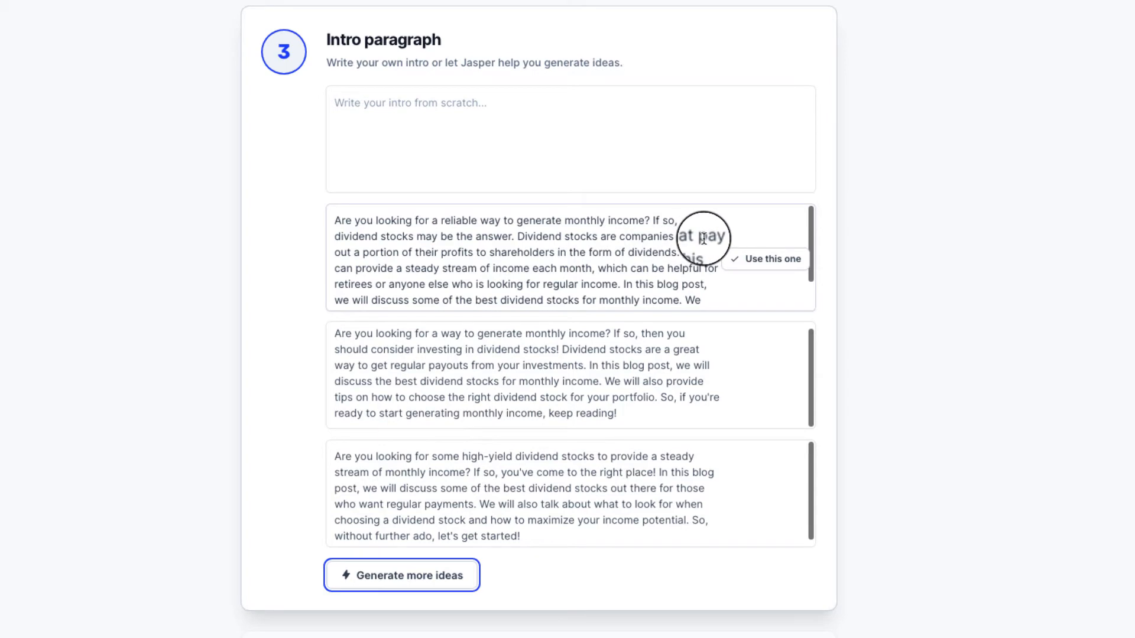
{"action": "left_click", "coordinate": [764, 261]}
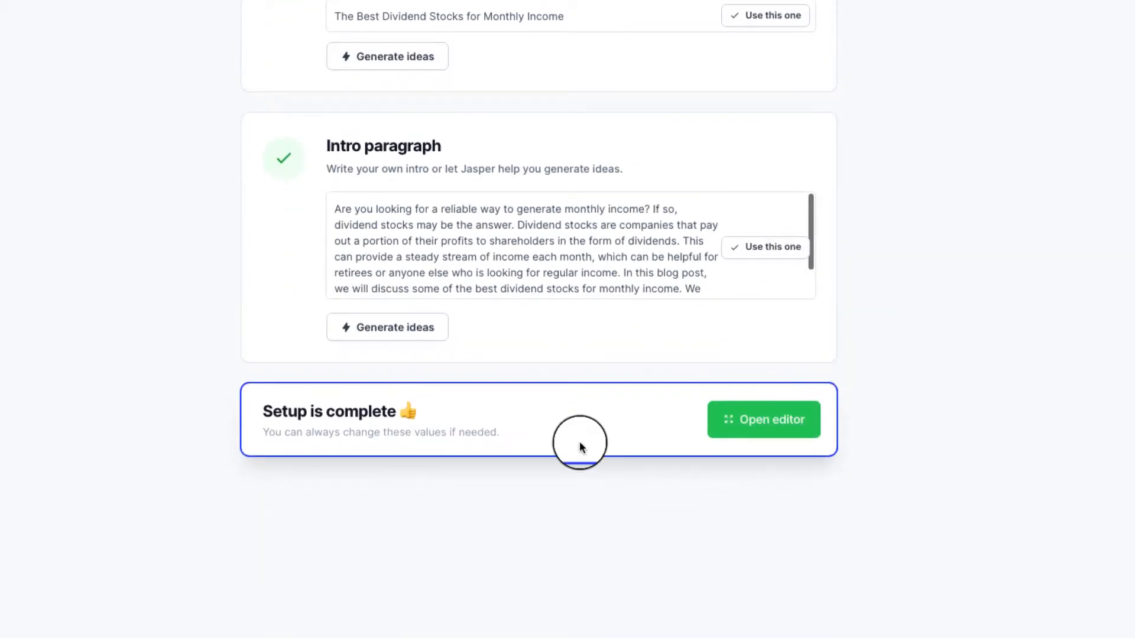
Open the blog post in the editor and switch off the content description so it is hidden from Jasper.
{"action": "left_click", "coordinate": [755, 423]}
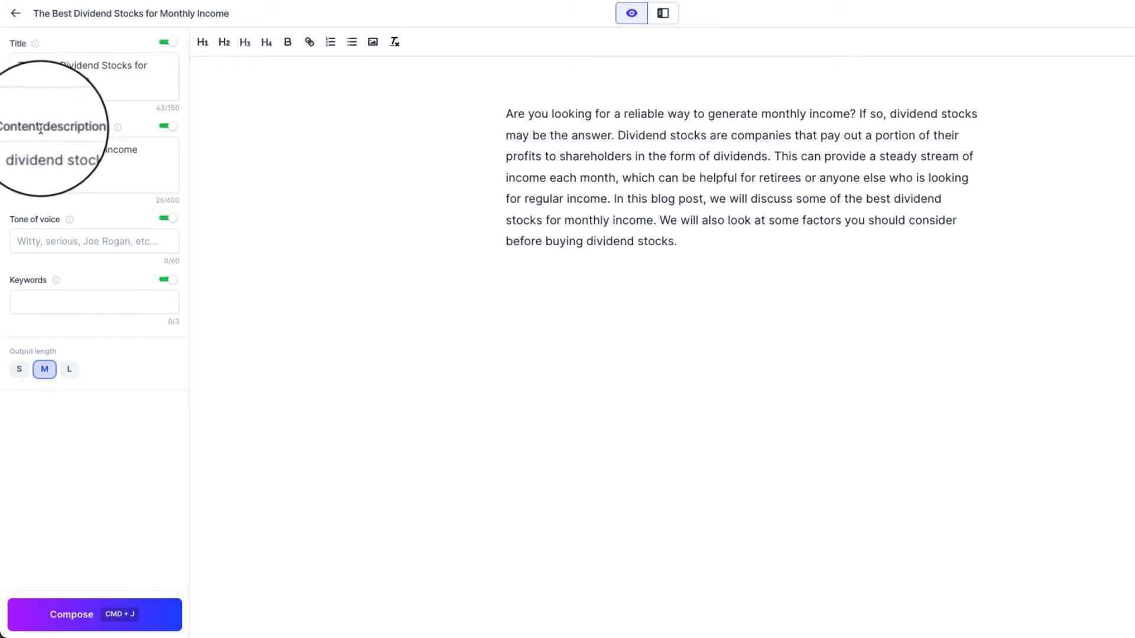
{"action": "left_click", "coordinate": [168, 126]}
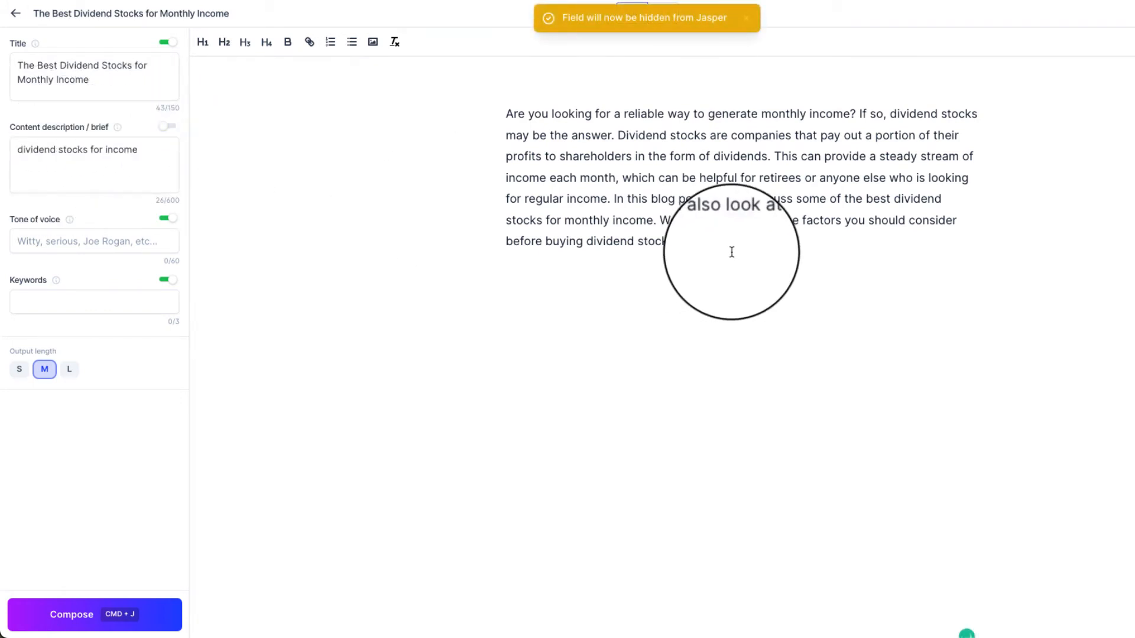
Add the line "Write an outline for the blog post" below the intro paragraph.
{"action": "key", "text": "Return"}
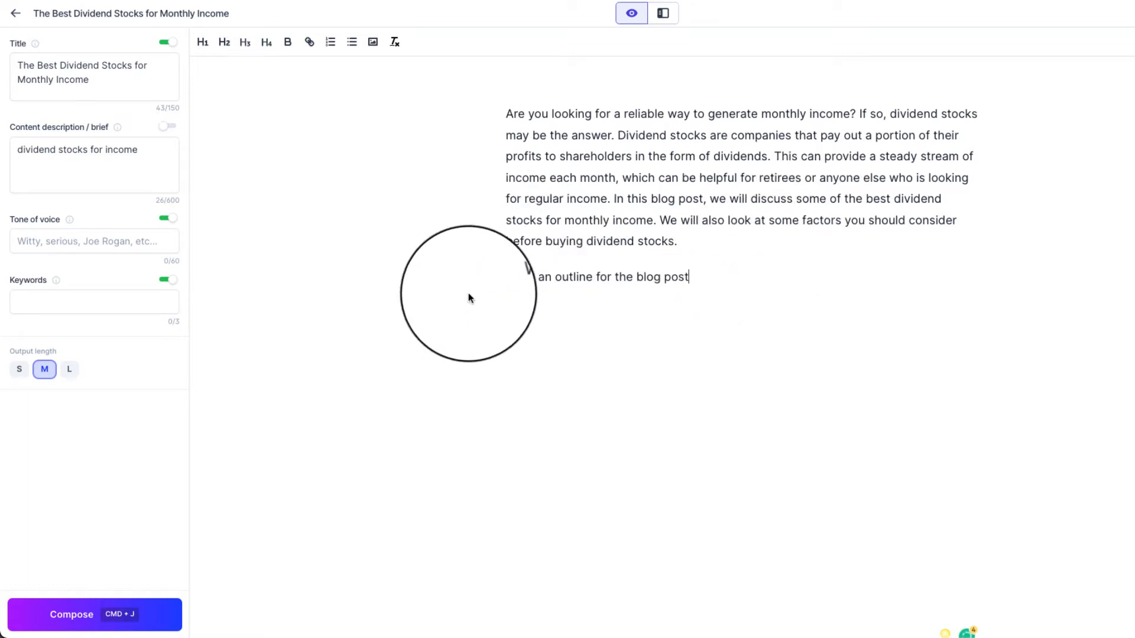
{"action": "left_click_drag", "start_coordinate": [504, 276], "coordinate": [708, 278]}
{"action": "left_click", "coordinate": [708, 278]}
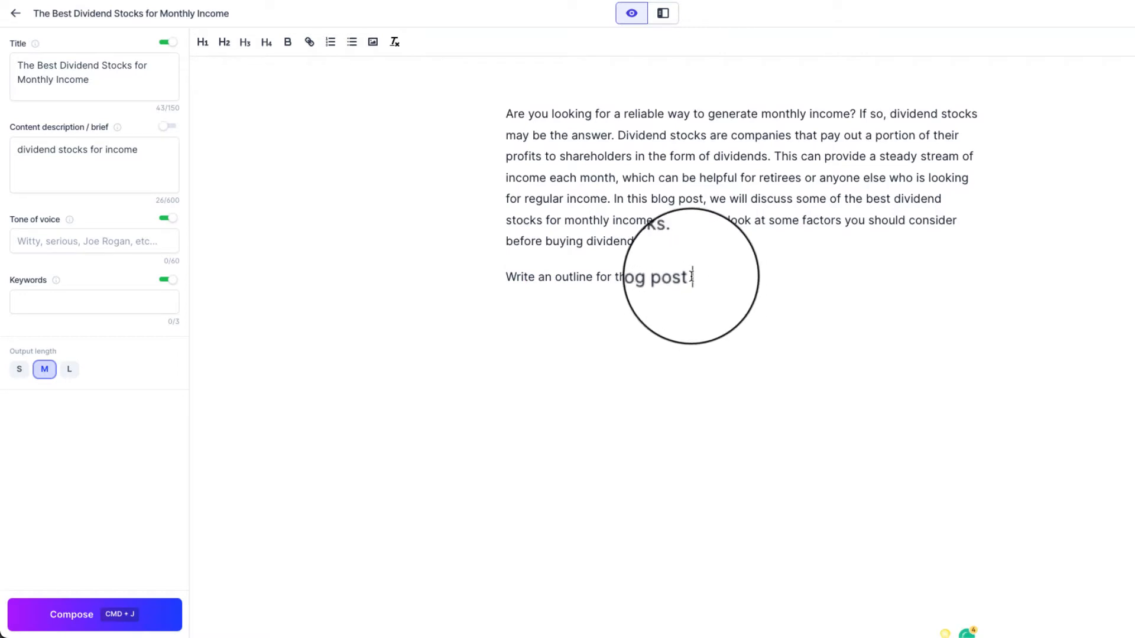
Compose the blog post outline below the prompt line, continuing it with the output length set to S until it includes the closing sections.
{"action": "left_click", "coordinate": [93, 618]}
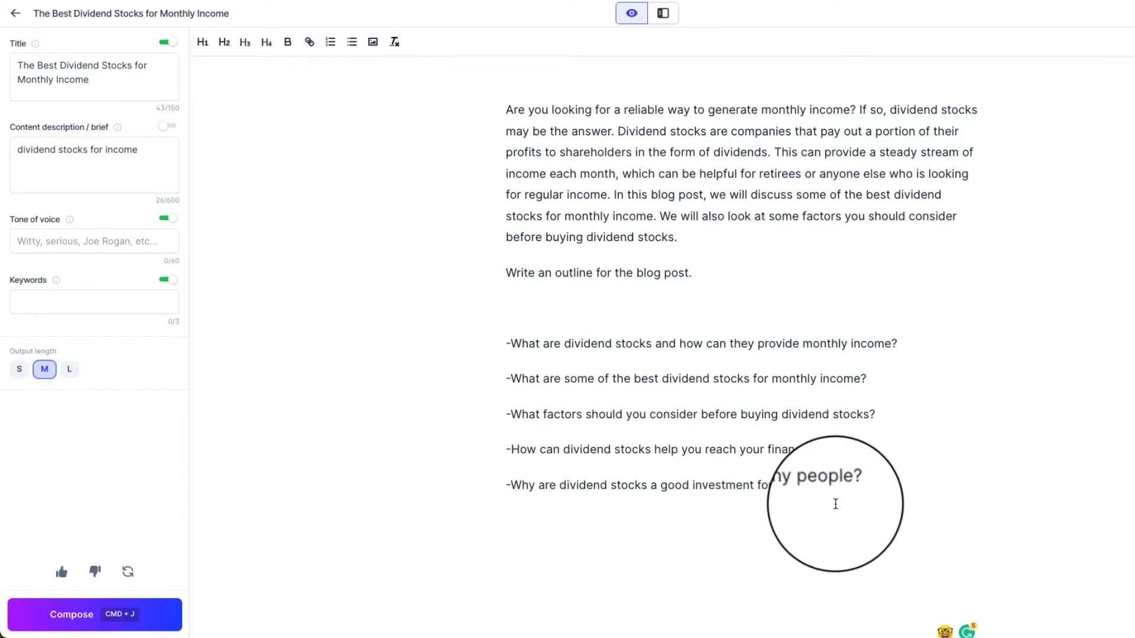
{"action": "left_click", "coordinate": [19, 373]}
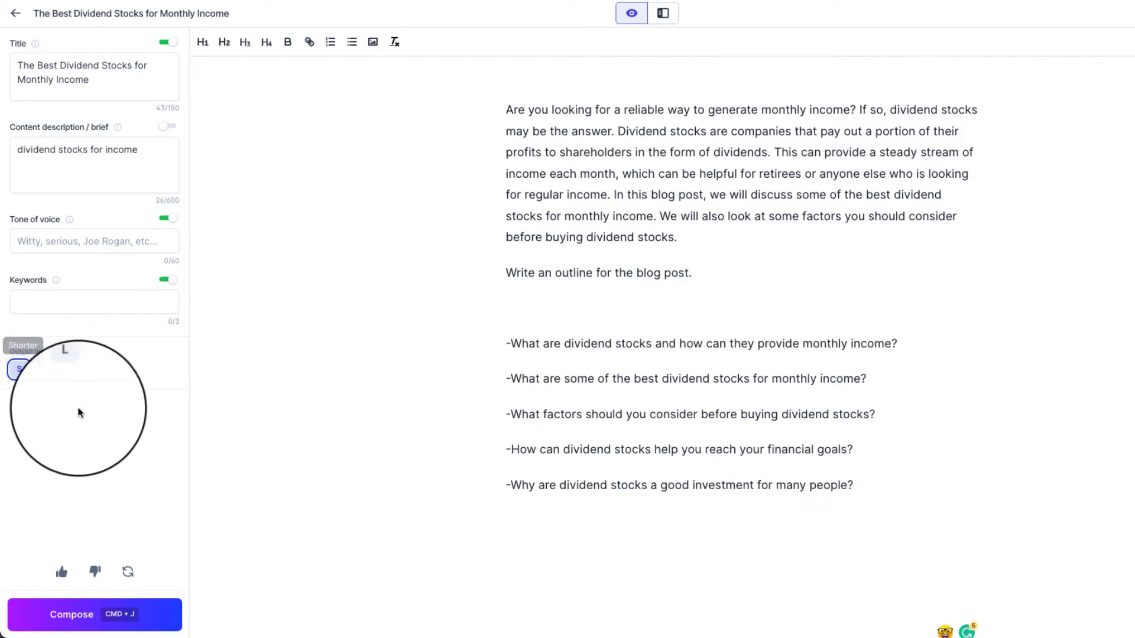
{"action": "left_click", "coordinate": [874, 488]}
{"action": "left_click", "coordinate": [83, 613]}
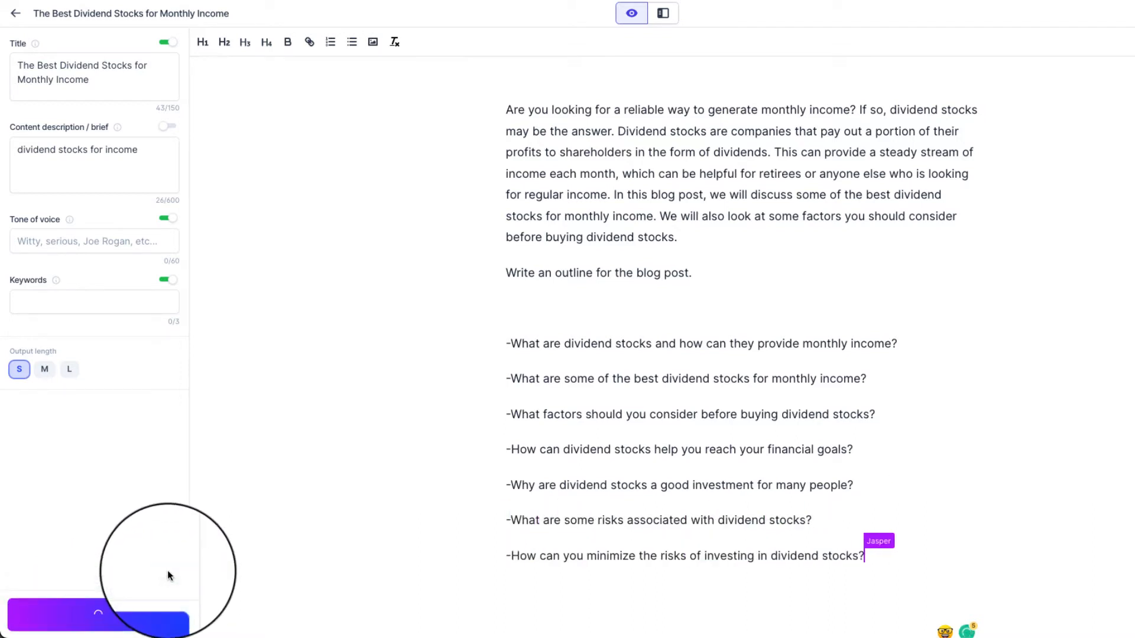
{"action": "scroll", "coordinate": [516, 535], "scroll_direction": "down", "scroll_amount": 1}
{"action": "scroll", "coordinate": [582, 498], "scroll_direction": "down", "scroll_amount": 1}
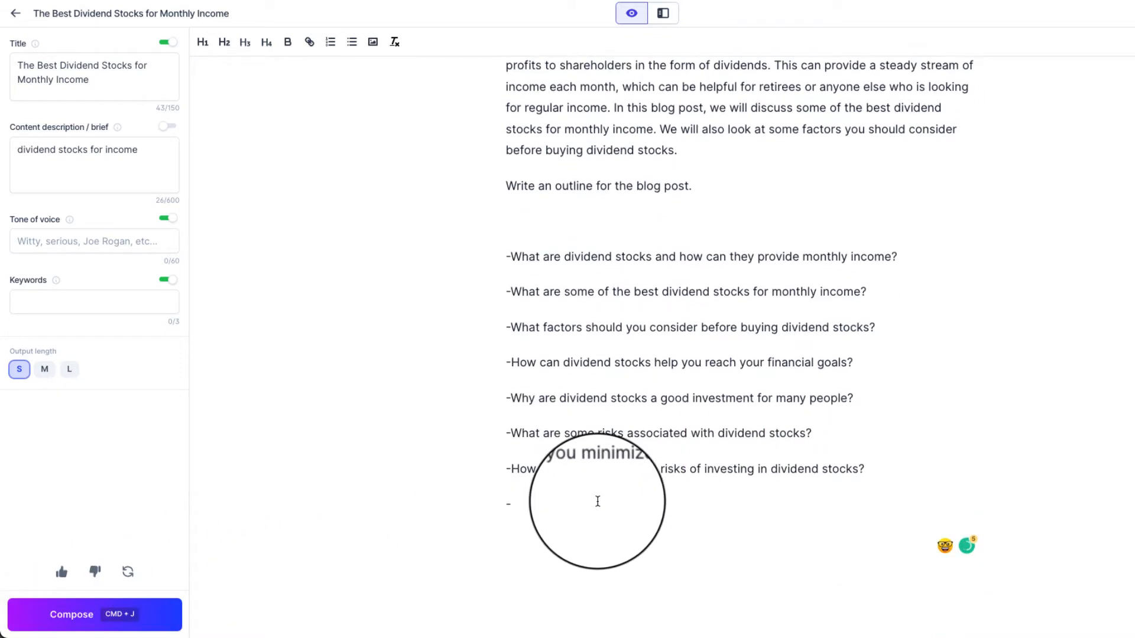
{"action": "left_click", "coordinate": [131, 609]}
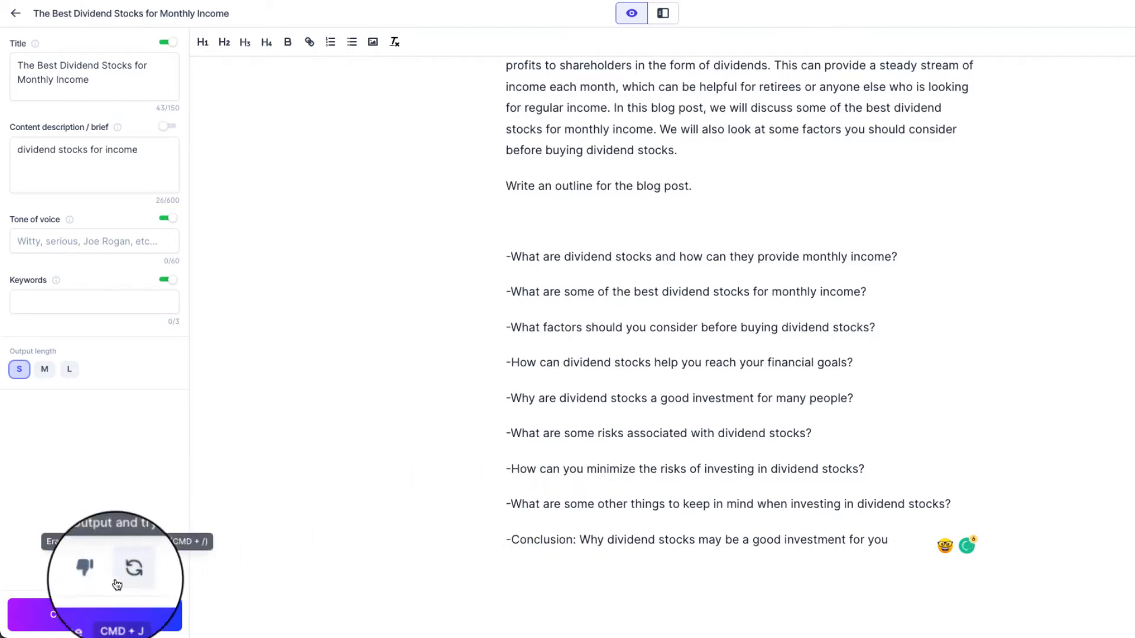
{"action": "left_click", "coordinate": [98, 614]}
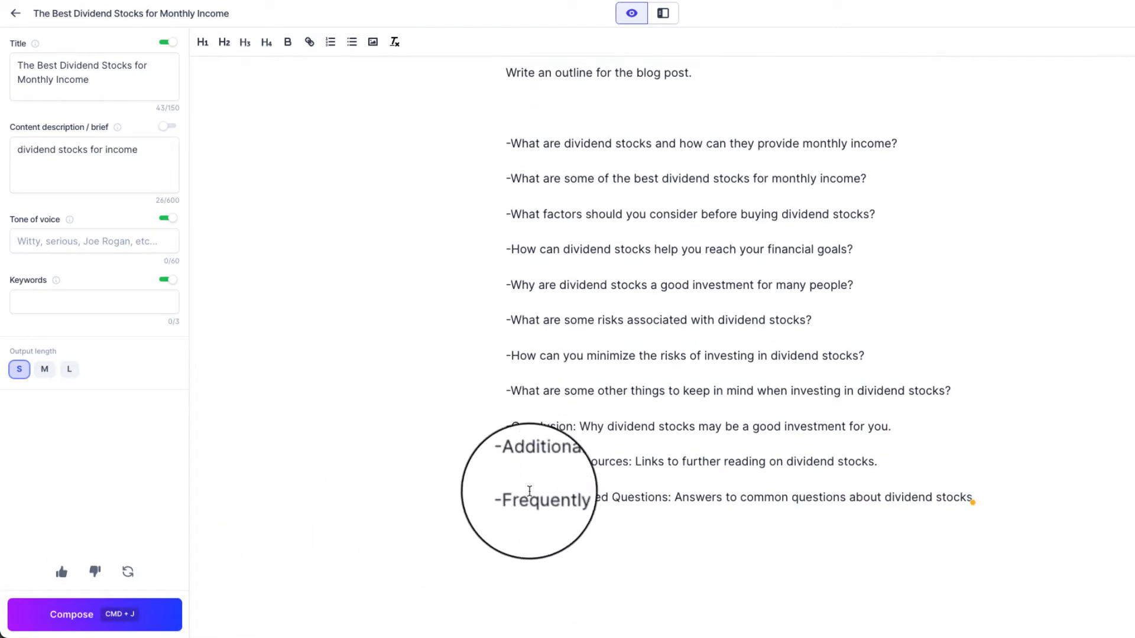
Delete the line "Write an outline for the blog post." and the empty line beneath it.
{"action": "scroll", "coordinate": [526, 89], "scroll_direction": "up", "scroll_amount": 1}
{"action": "triple_click", "coordinate": [502, 92]}
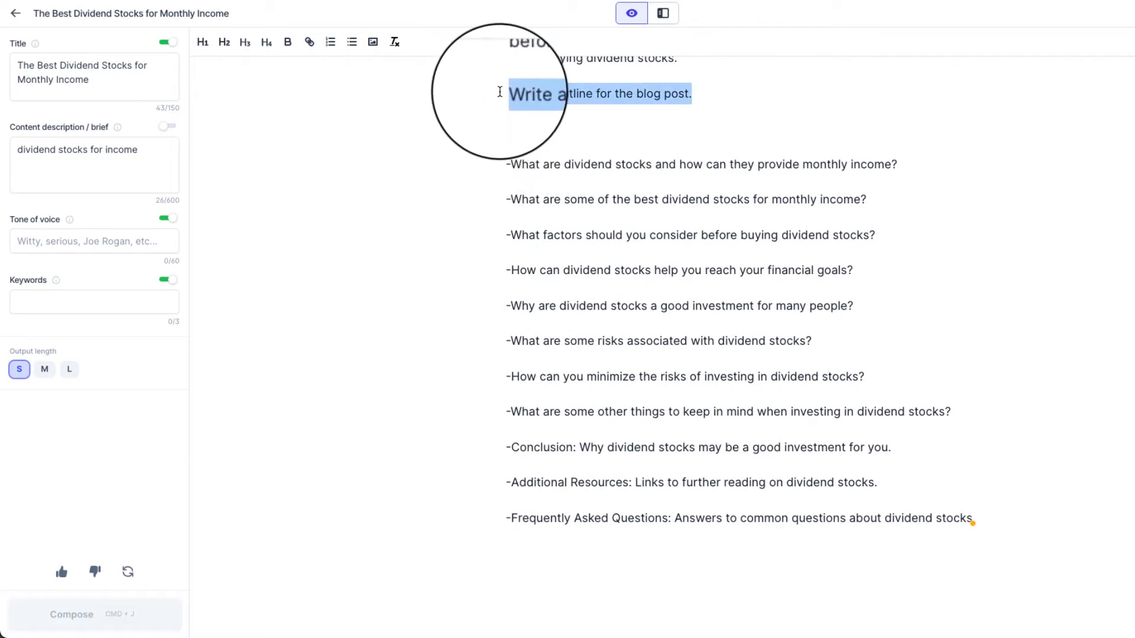
{"action": "key", "text": "BackSpace"}
{"action": "key", "text": "BackSpace"}
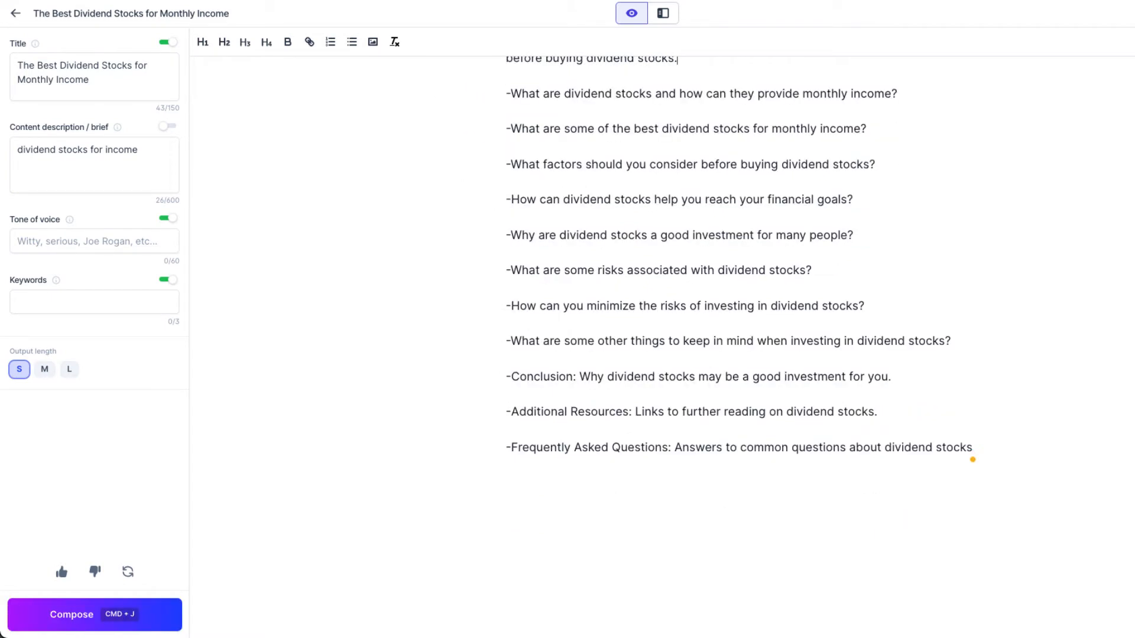
{"action": "scroll", "coordinate": [701, 286], "scroll_direction": "up", "scroll_amount": 3}
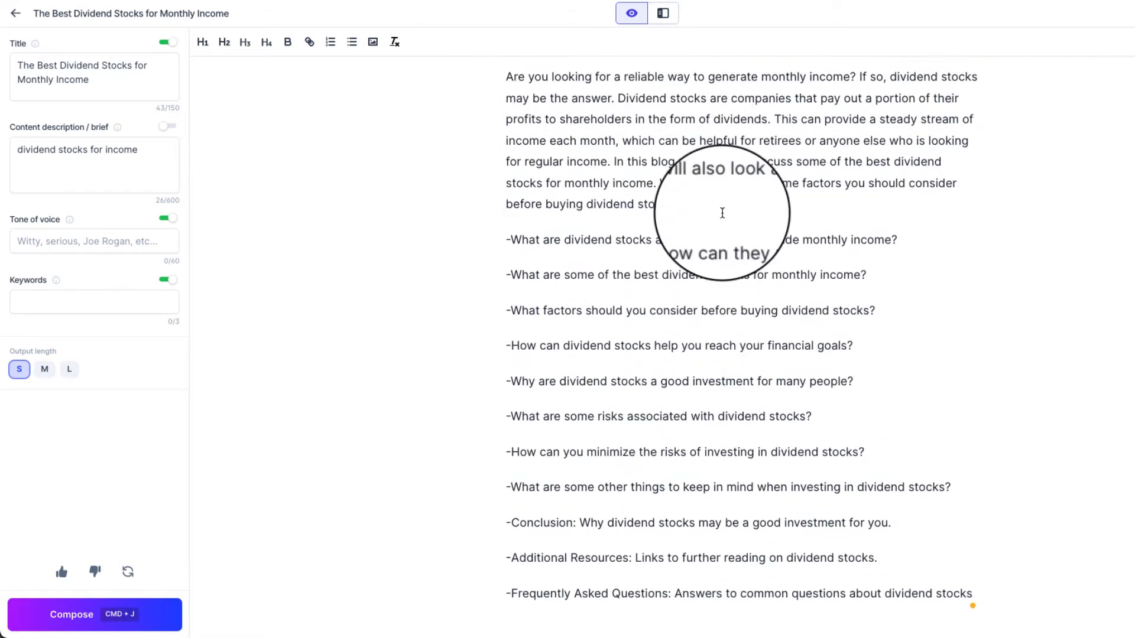
Turn the first outline question into a heading 2 without its dash, with blank lines above and below it.
{"action": "key", "text": "Return"}
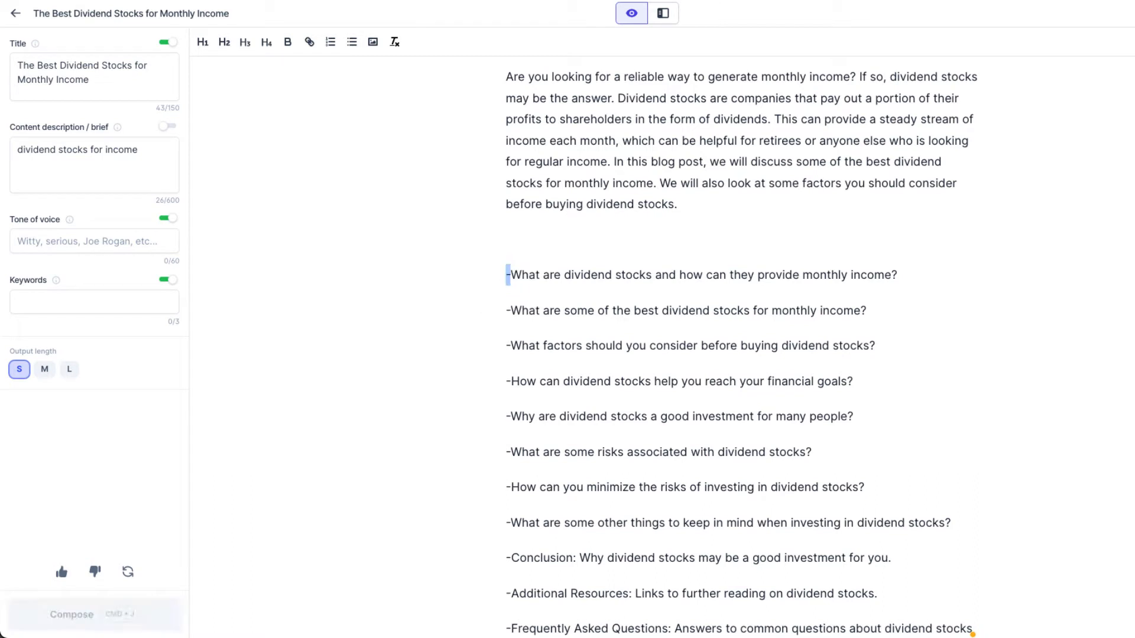
{"action": "key", "text": "BackSpace"}
{"action": "left_click_drag", "start_coordinate": [503, 278], "coordinate": [902, 275]}
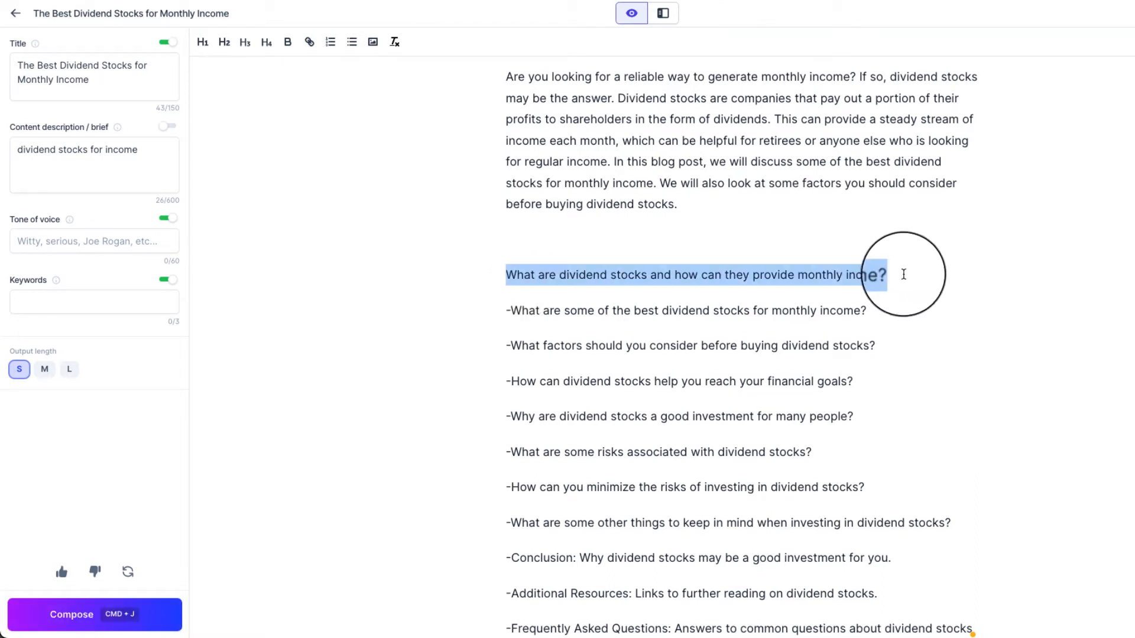
{"action": "left_click", "coordinate": [220, 43]}
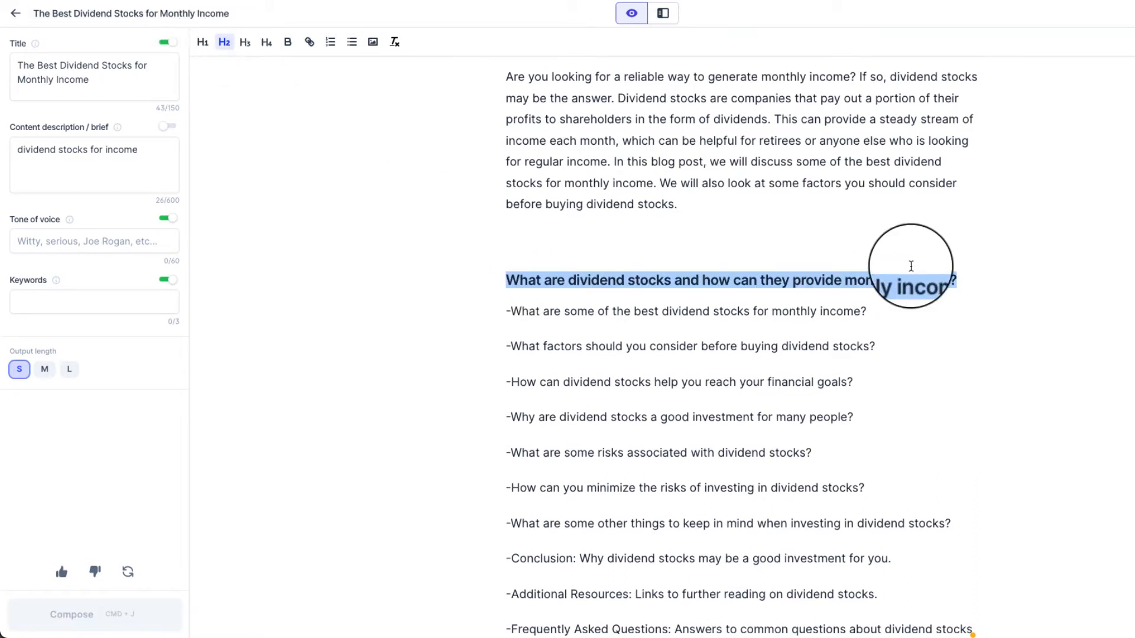
{"action": "left_click", "coordinate": [962, 277]}
{"action": "key", "text": "Return"}
{"action": "key", "text": "Return"}
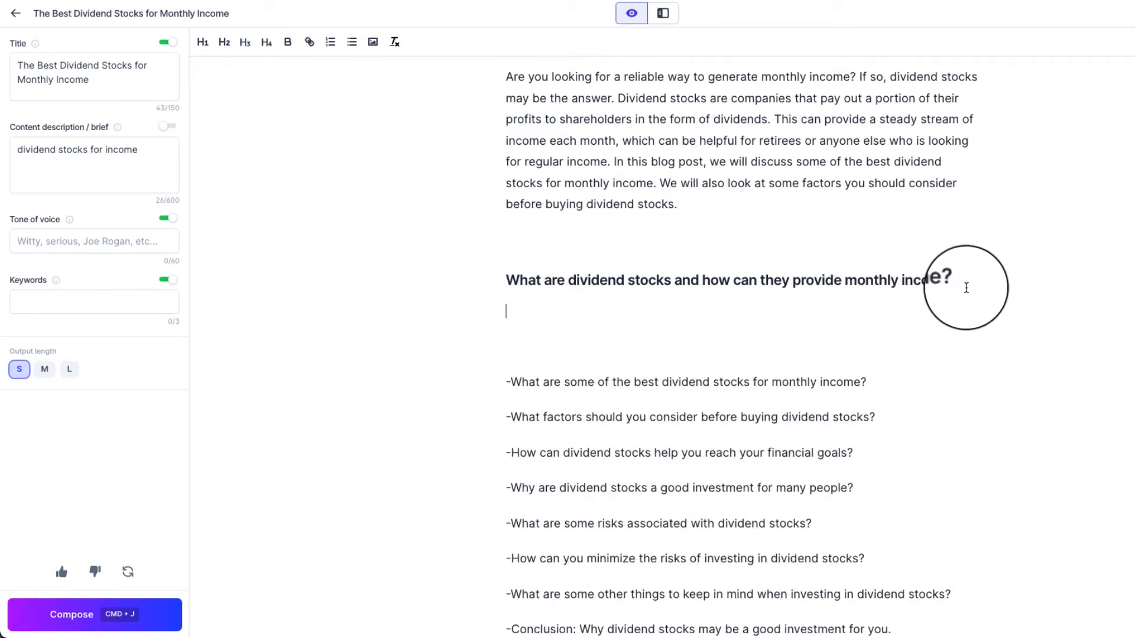
Copy the heading "What are dividend stocks and how can they provide monthly income?" into the Paragraph Generator template as the paragraph topic.
{"action": "left_click_drag", "start_coordinate": [959, 280], "coordinate": [505, 280]}
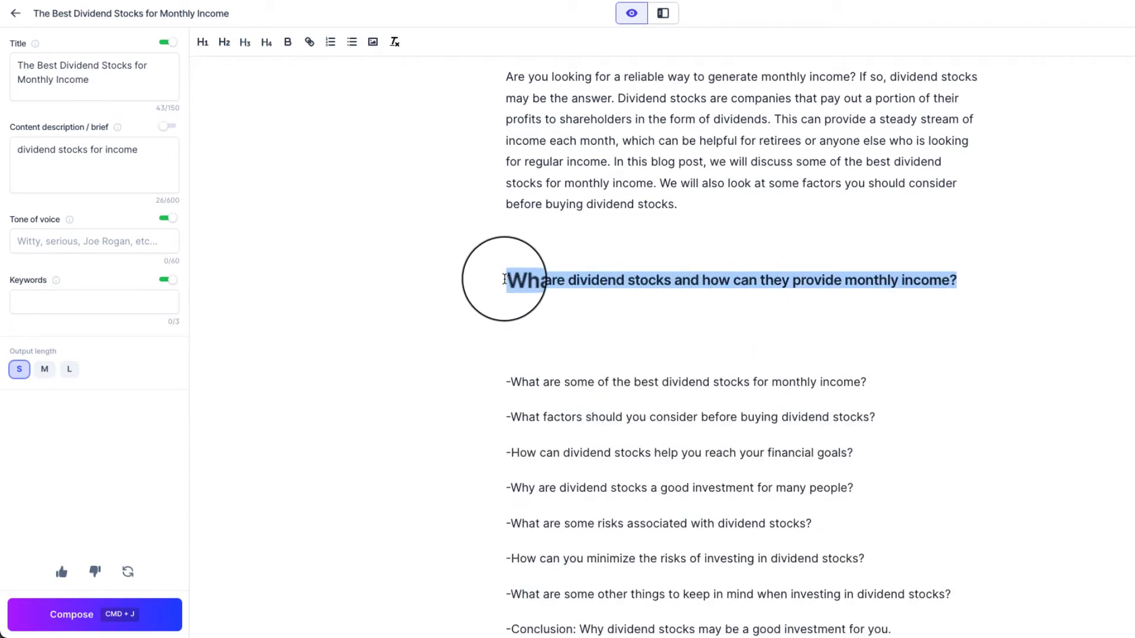
{"action": "right_click", "coordinate": [514, 280]}
{"action": "left_click", "coordinate": [557, 364]}
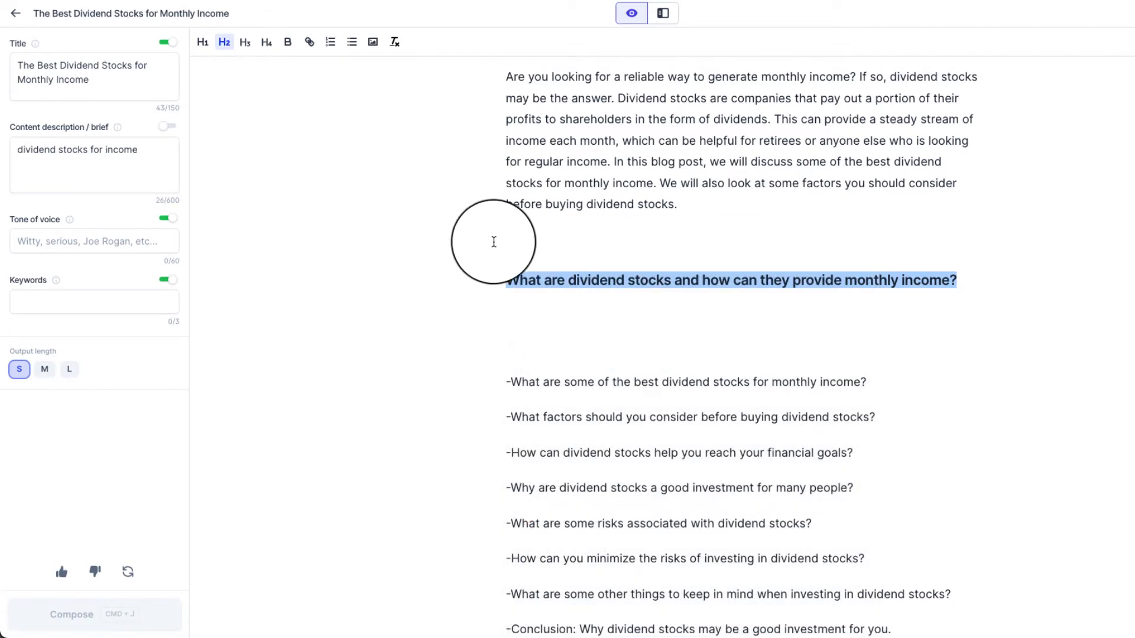
{"action": "left_click", "coordinate": [668, 17]}
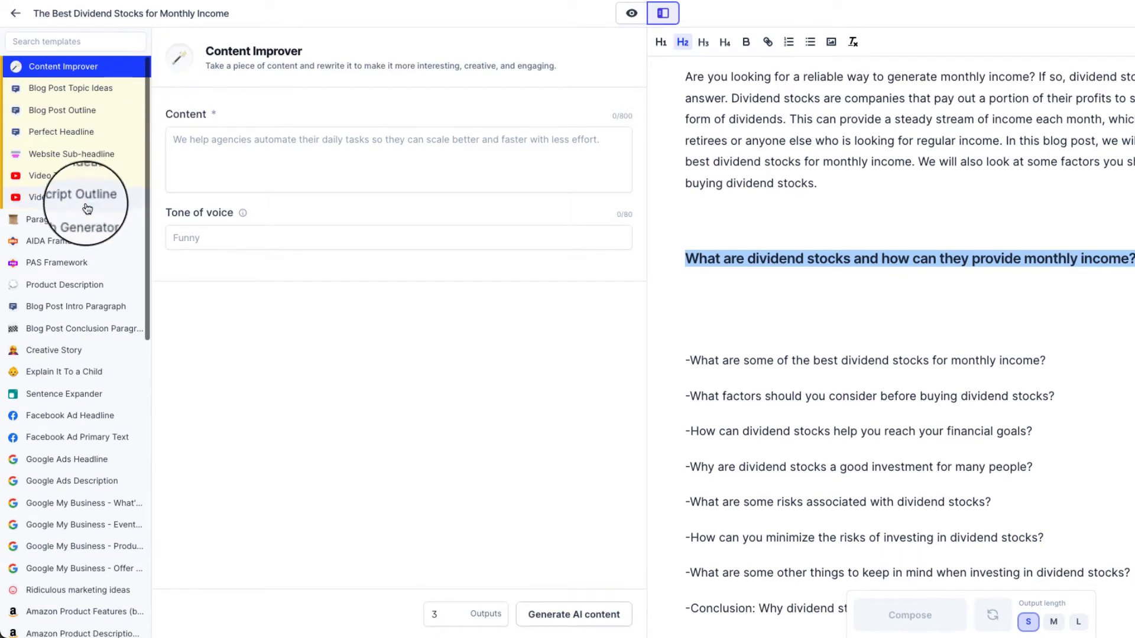
{"action": "left_click", "coordinate": [72, 221]}
{"action": "left_click", "coordinate": [757, 299]}
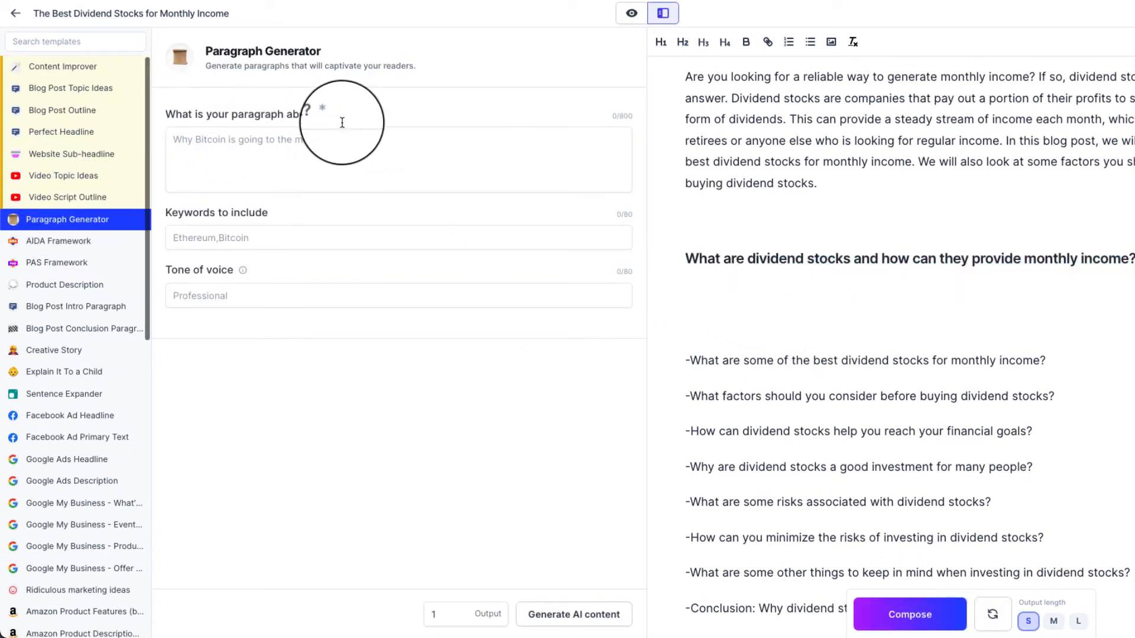
{"action": "left_click", "coordinate": [263, 149]}
{"action": "key", "text": "ctrl+v"}
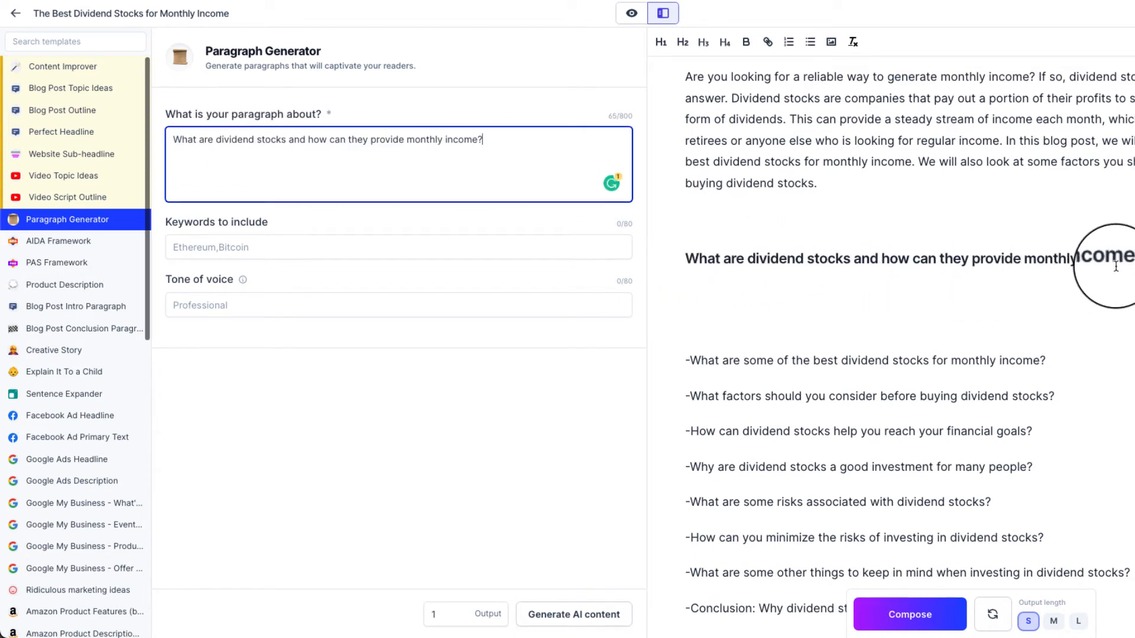
Generate a paragraph on this topic with the number of outputs kept at 1.
{"action": "left_click", "coordinate": [399, 222]}
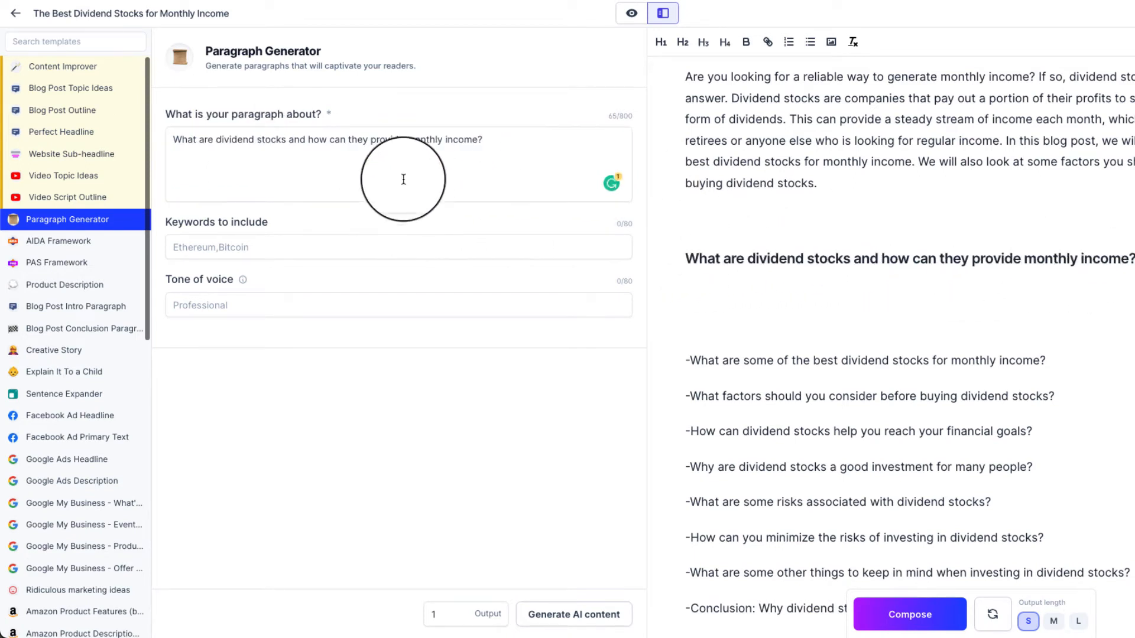
{"action": "left_click", "coordinate": [492, 150]}
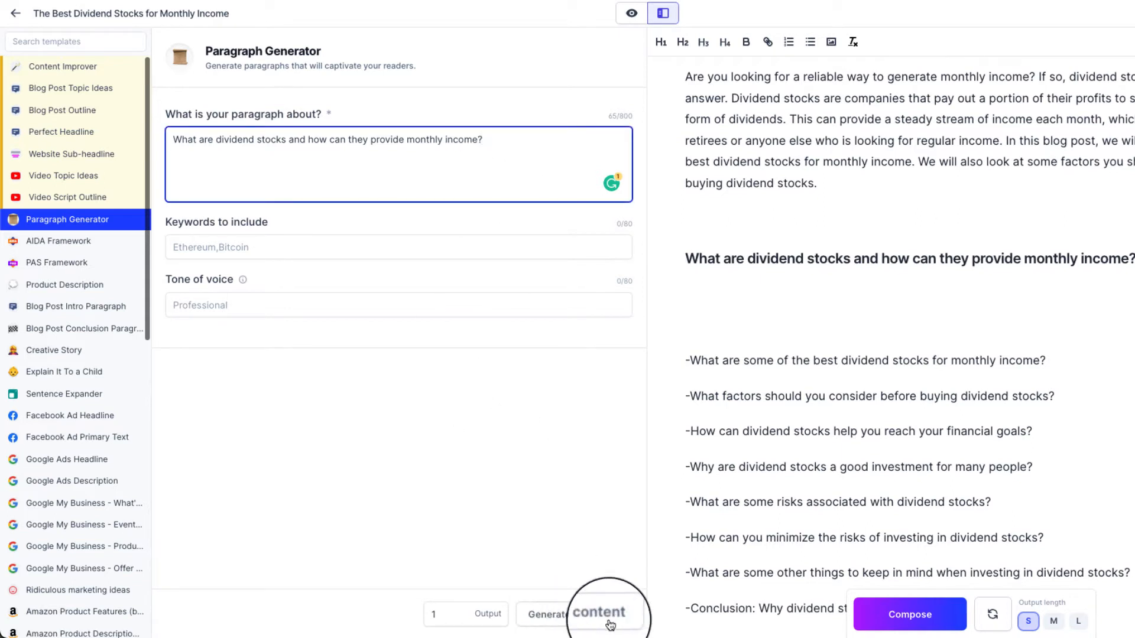
{"action": "left_click", "coordinate": [456, 614]}
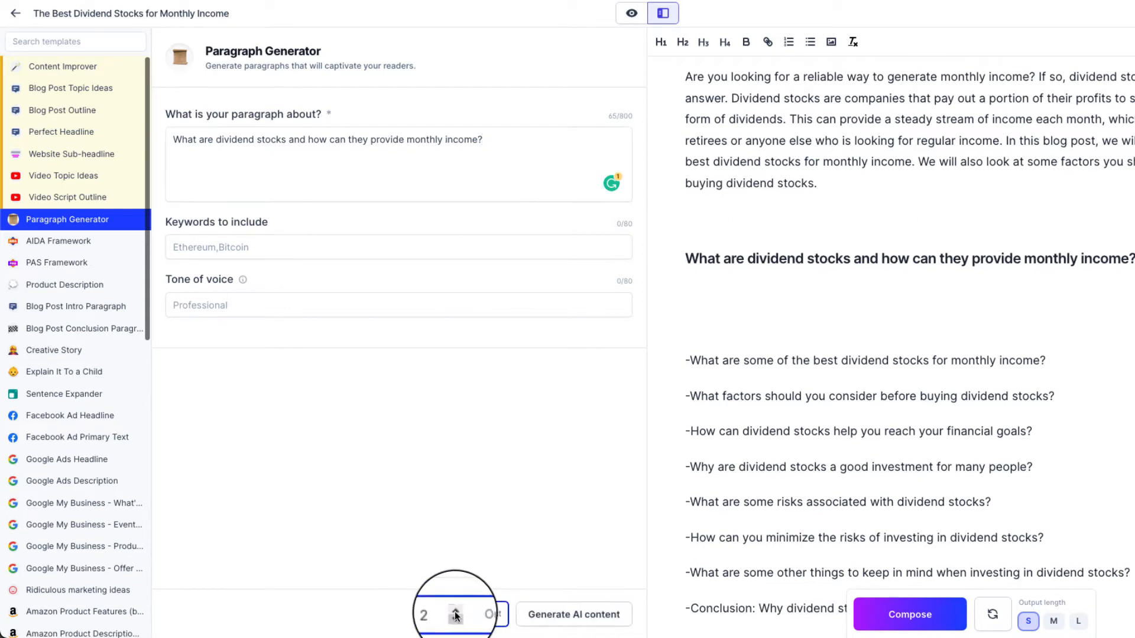
{"action": "left_click", "coordinate": [495, 555]}
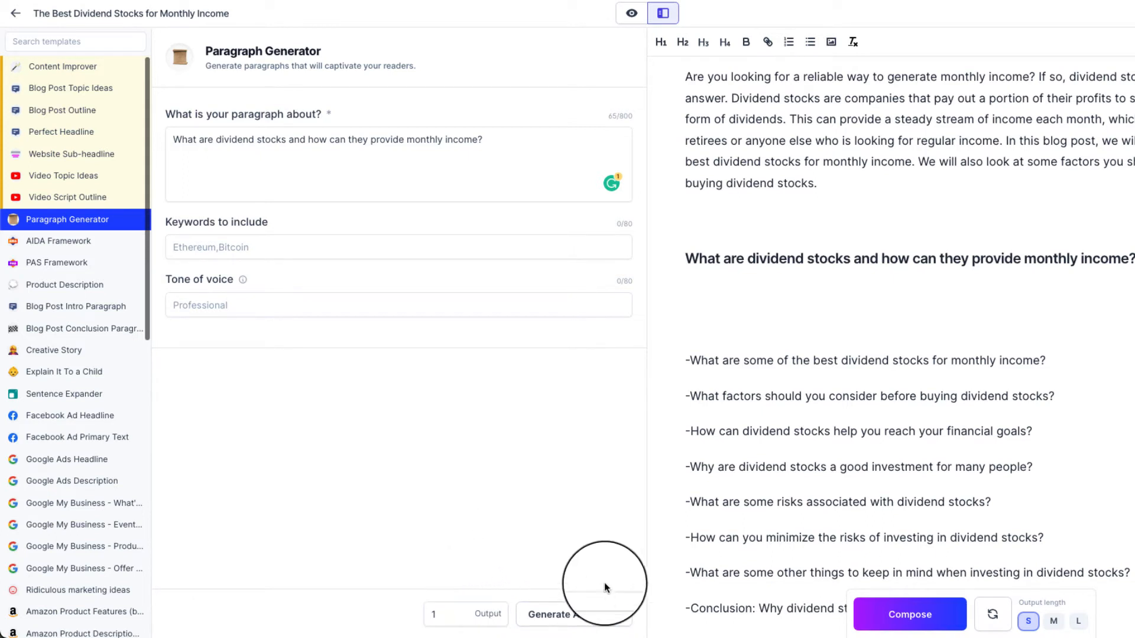
{"action": "left_click", "coordinate": [569, 618]}
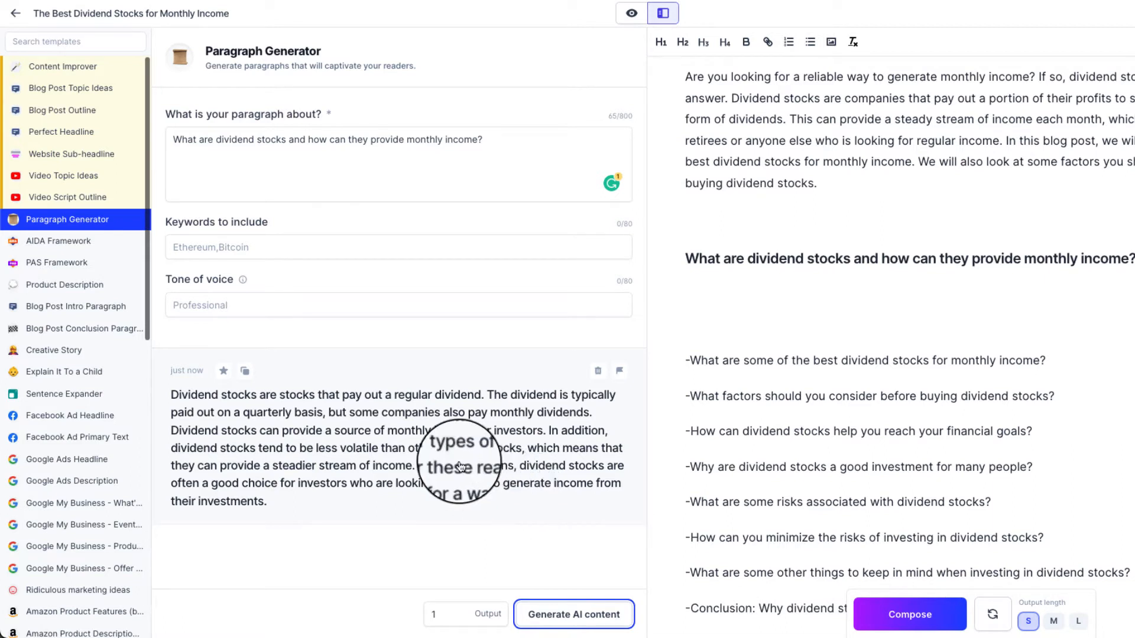
Copy the generated paragraph and paste it below the first heading in the document.
{"action": "left_click", "coordinate": [414, 456]}
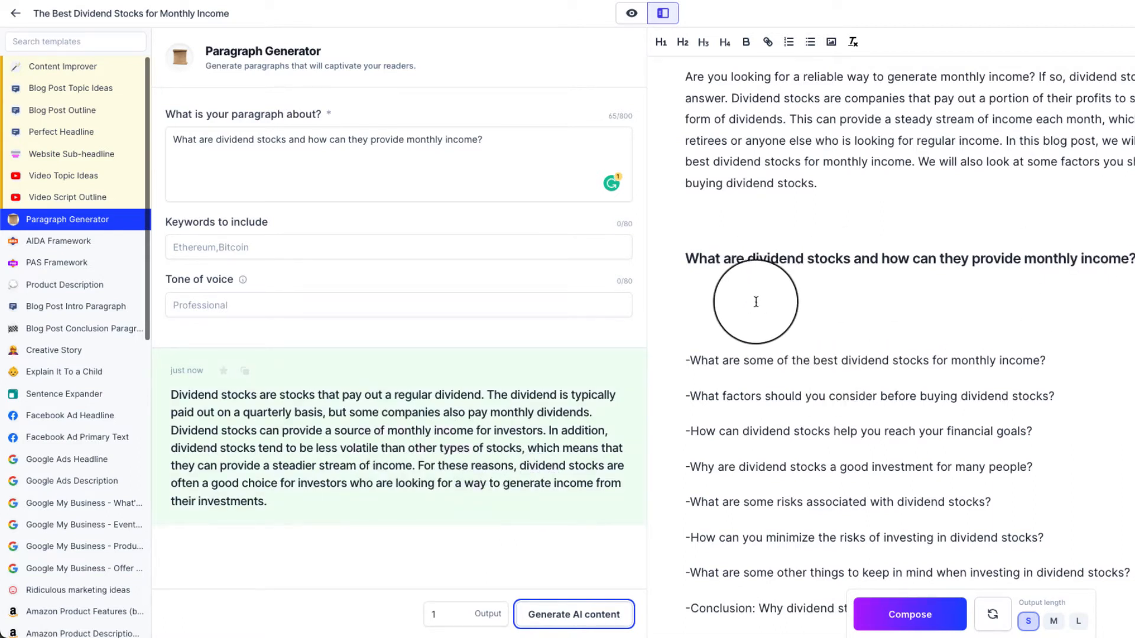
{"action": "left_click", "coordinate": [243, 371]}
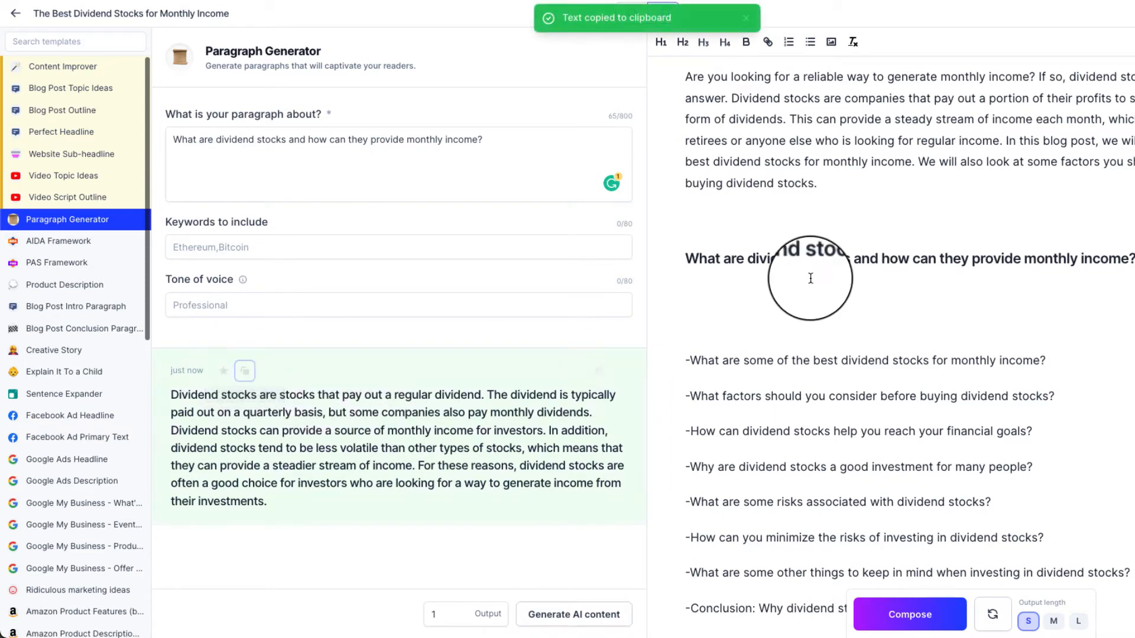
{"action": "right_click", "coordinate": [740, 286]}
{"action": "left_click", "coordinate": [782, 383]}
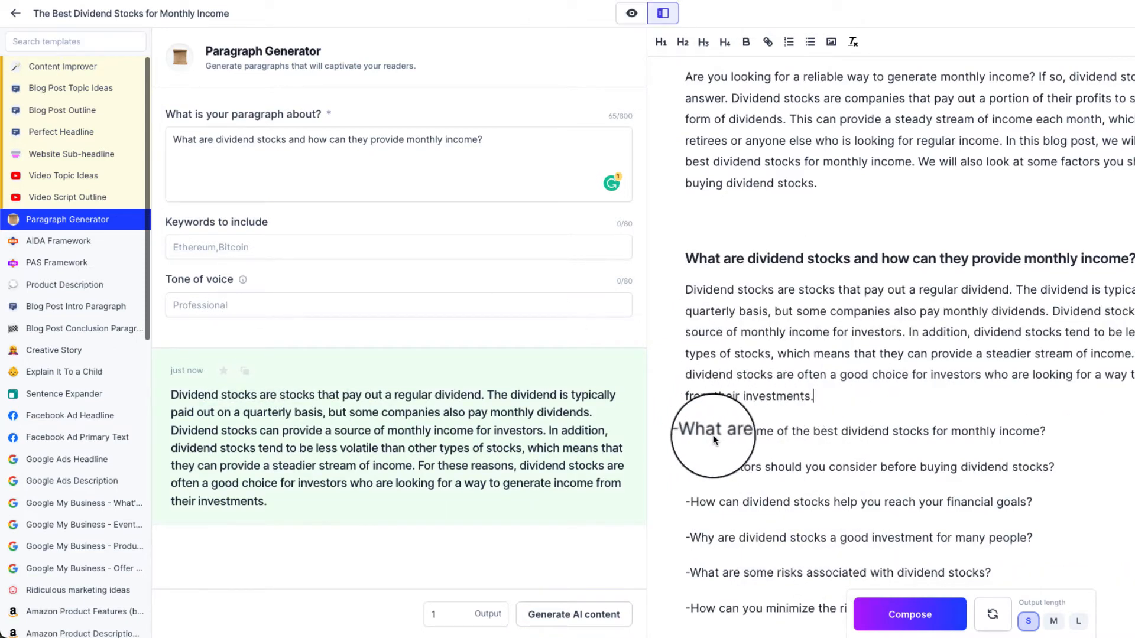
Remove the dash before "What are some of the best dividend stocks for monthly income?" and copy the question.
{"action": "left_click_drag", "start_coordinate": [690, 431], "coordinate": [686, 431]}
{"action": "key", "text": "BackSpace"}
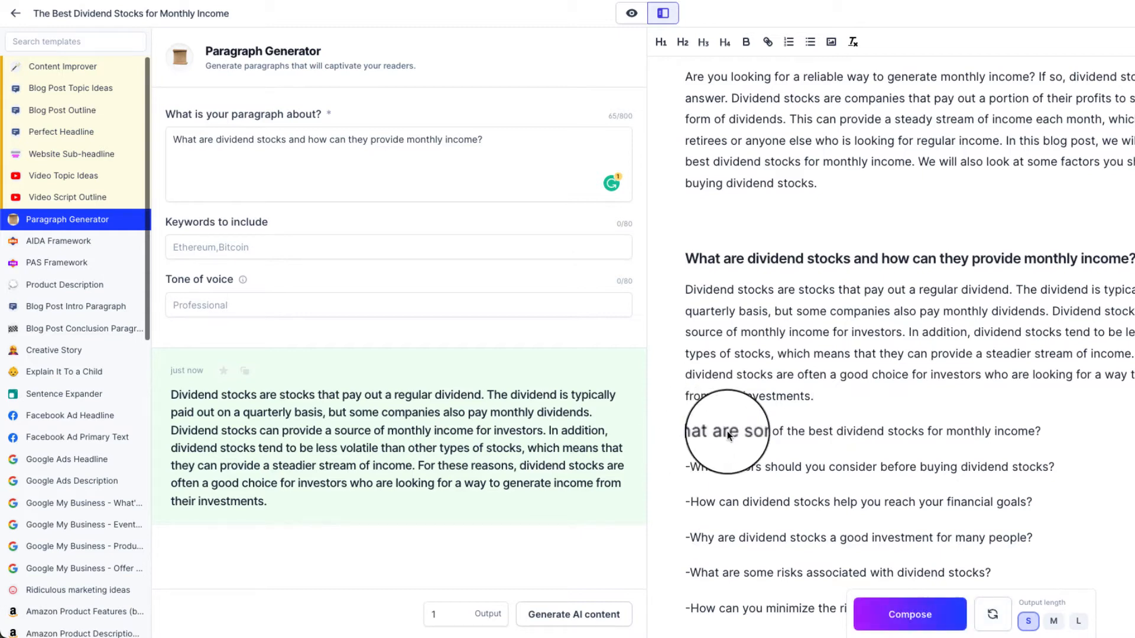
{"action": "left_click_drag", "start_coordinate": [1057, 437], "coordinate": [688, 431]}
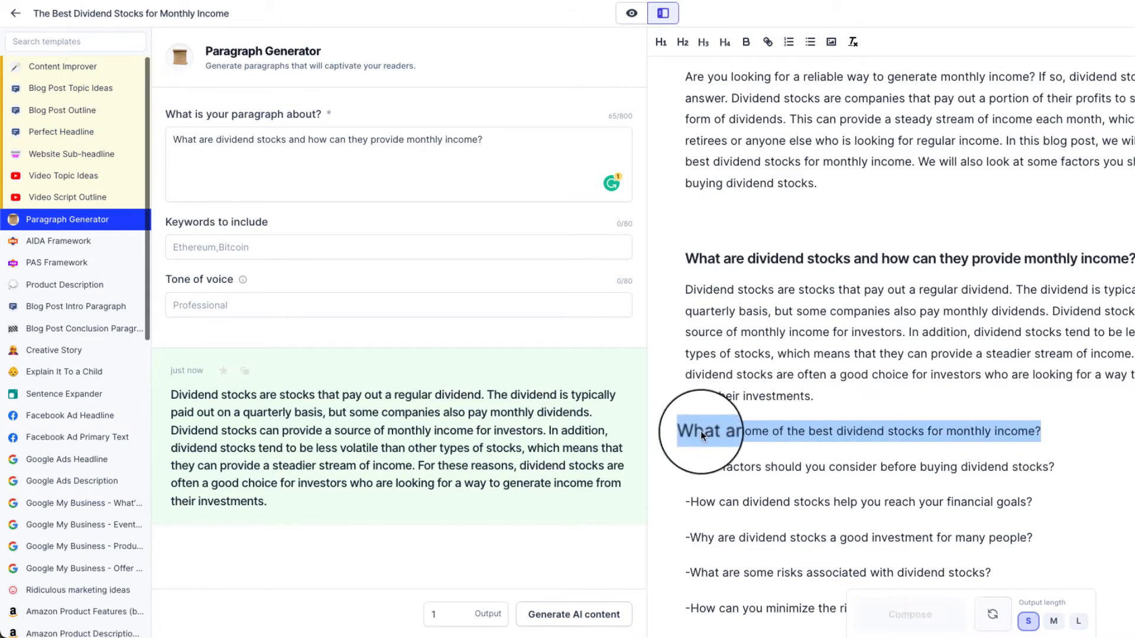
{"action": "right_click", "coordinate": [719, 434]}
{"action": "left_click", "coordinate": [736, 360]}
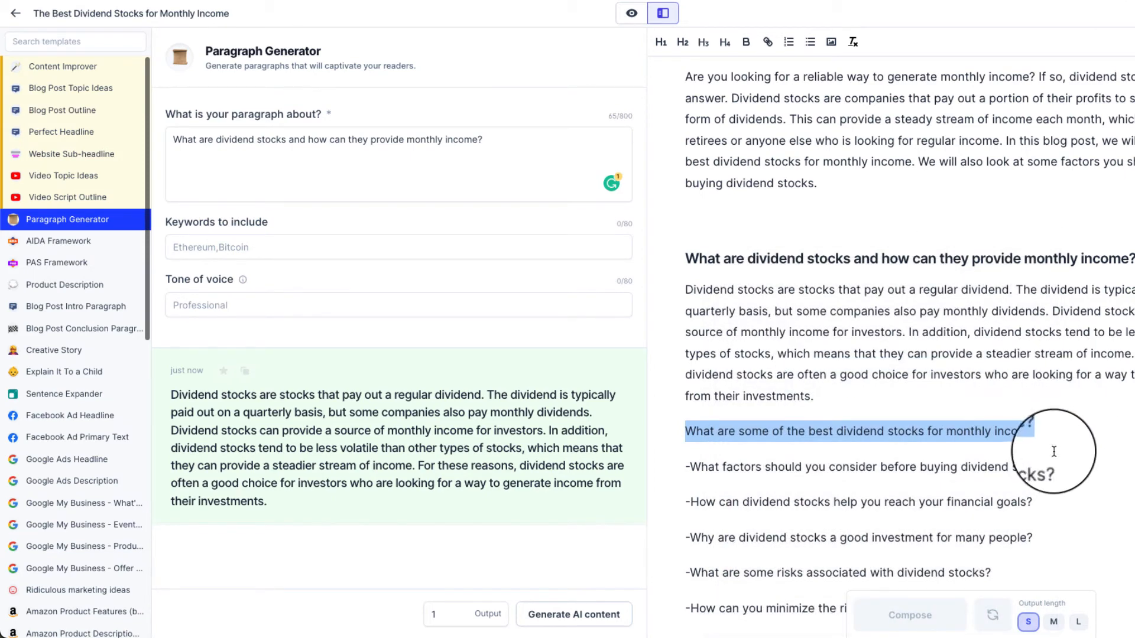
Format the question about the best dividend stocks as a heading 2 and add blank lines below it.
{"action": "left_click", "coordinate": [1052, 427]}
{"action": "triple_click", "coordinate": [686, 430]}
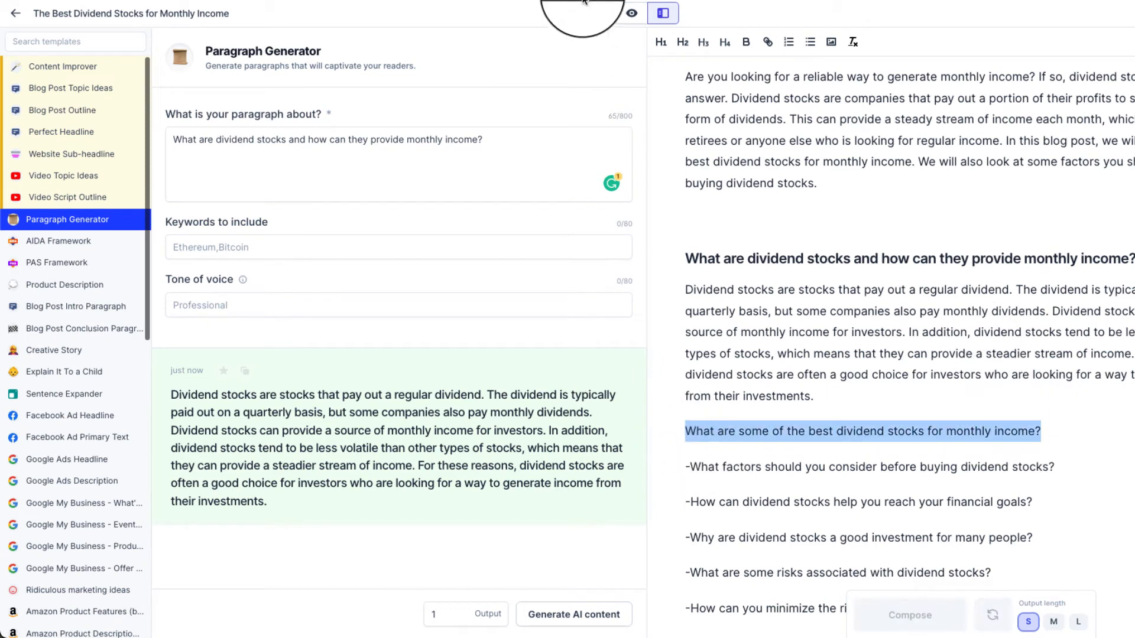
{"action": "left_click", "coordinate": [683, 42]}
{"action": "left_click", "coordinate": [1105, 430]}
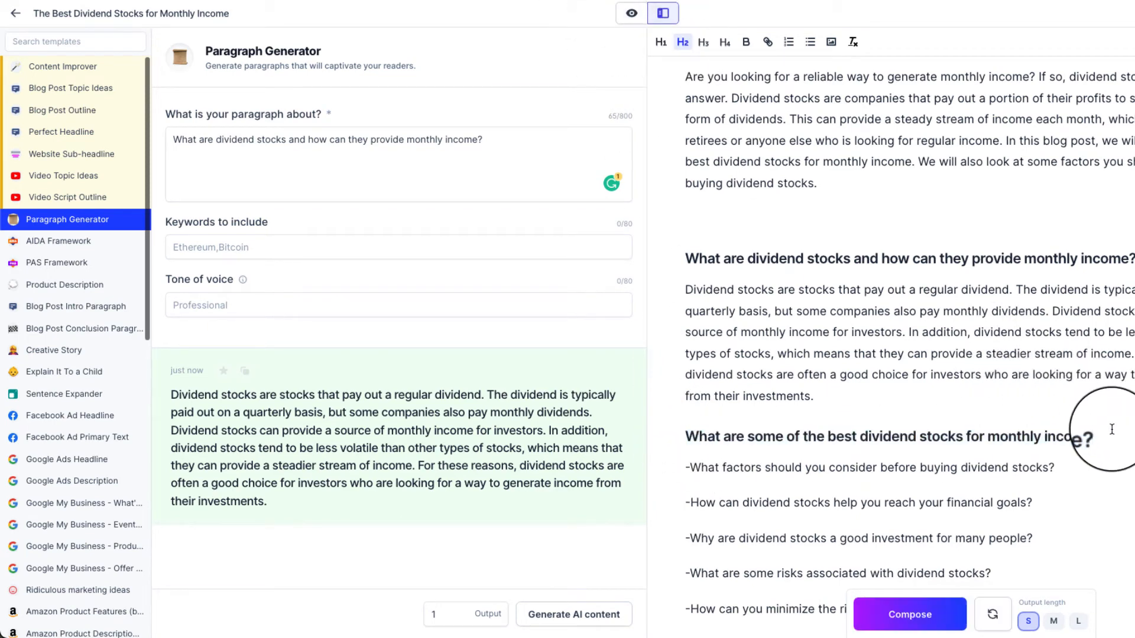
{"action": "key", "text": "Return"}
{"action": "key", "text": "Return"}
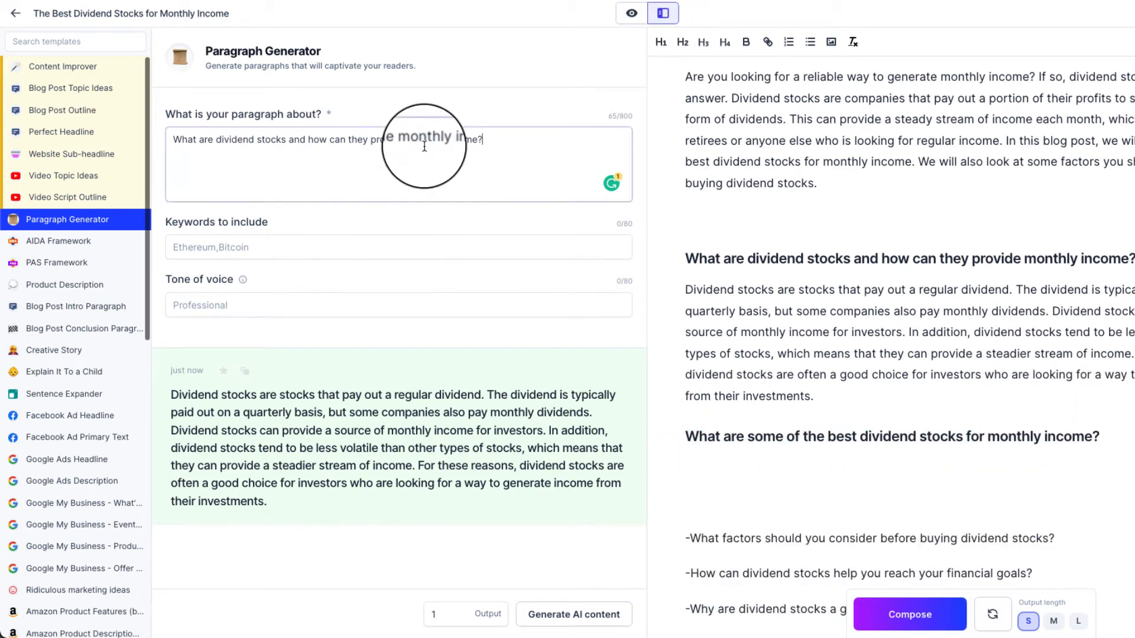
Replace the paragraph topic with "What are some of the best dividend stocks for monthly income?" and generate its paragraph.
{"action": "left_click_drag", "start_coordinate": [495, 140], "coordinate": [68, 131]}
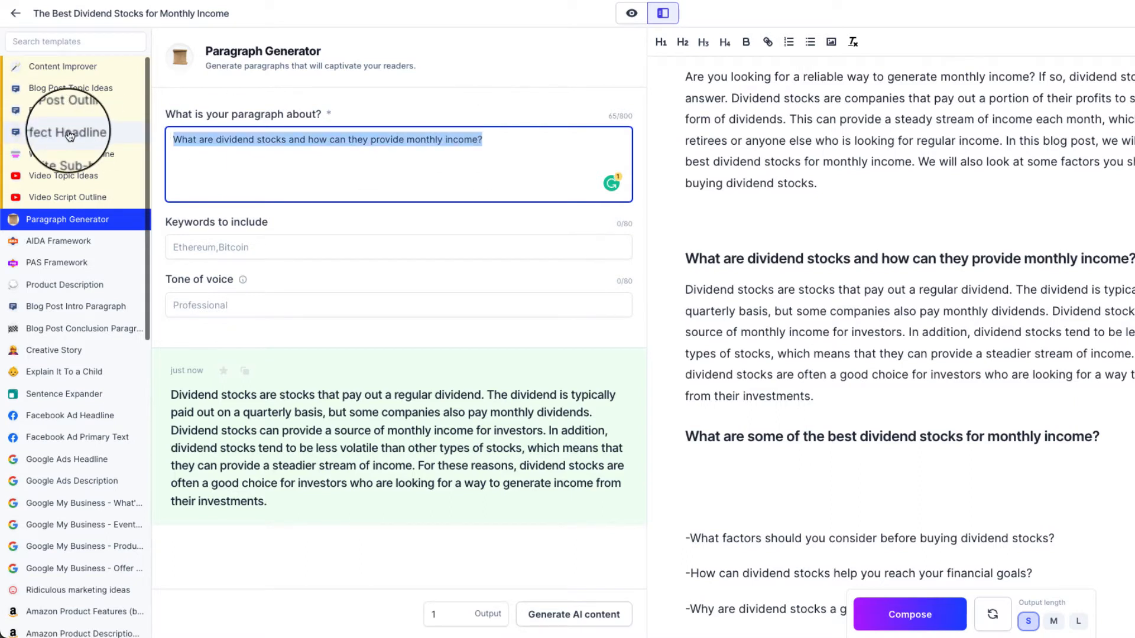
{"action": "key", "text": "ctrl+v"}
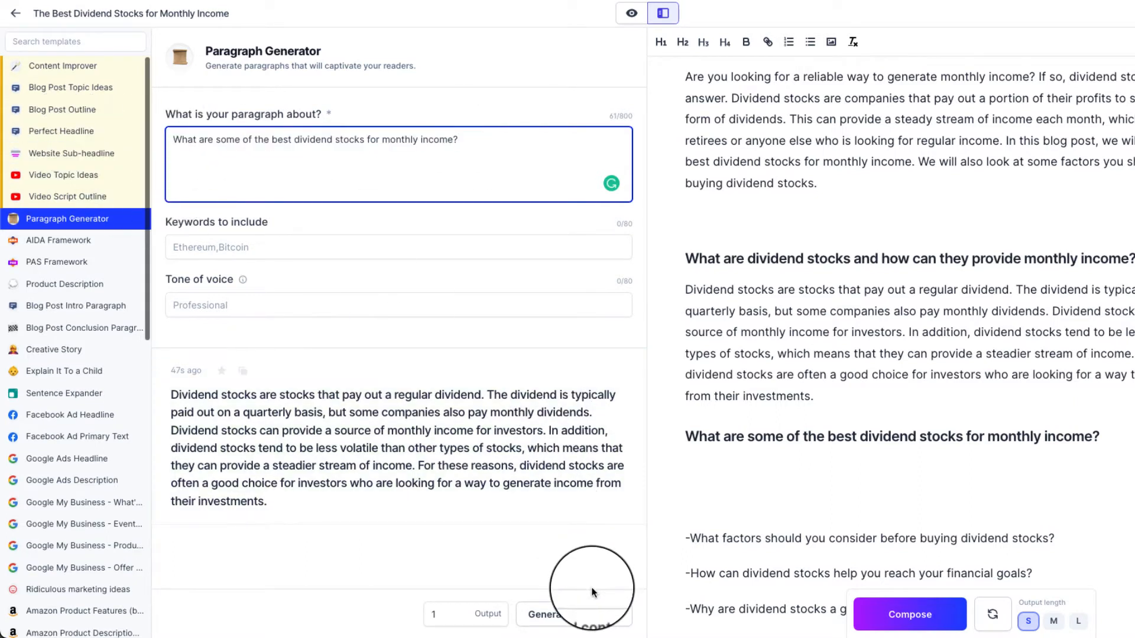
{"action": "left_click", "coordinate": [583, 609]}
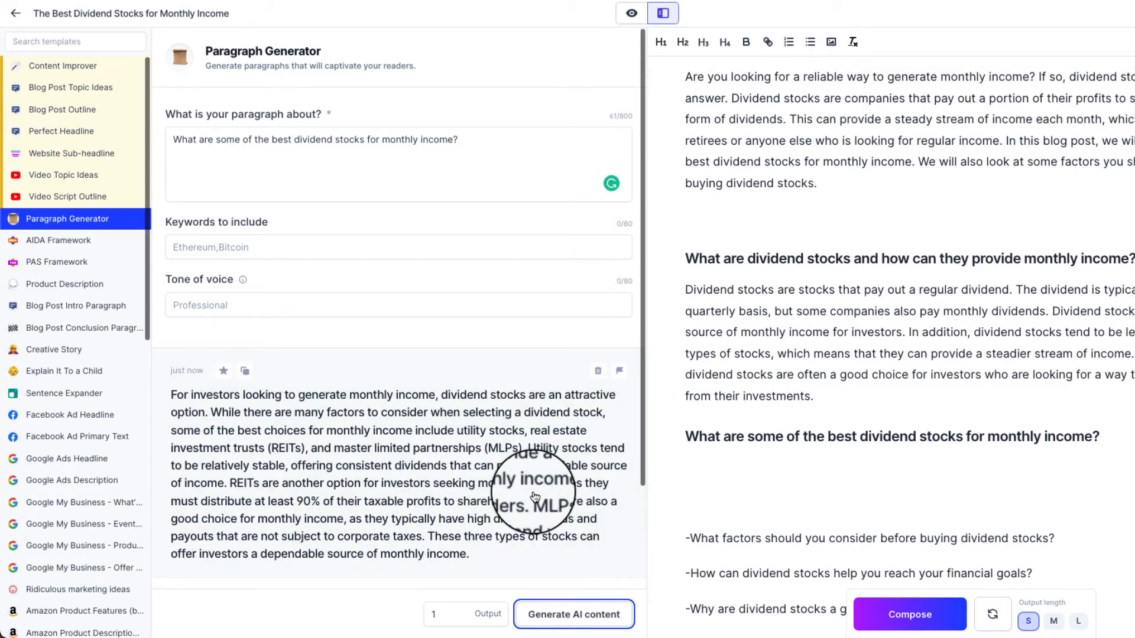
Review the generated paragraph and generate another version for the same question about the best dividend stocks for monthly income.
{"action": "scroll", "coordinate": [535, 495], "scroll_direction": "down", "scroll_amount": 2}
{"action": "scroll", "coordinate": [529, 484], "scroll_direction": "up", "scroll_amount": 1}
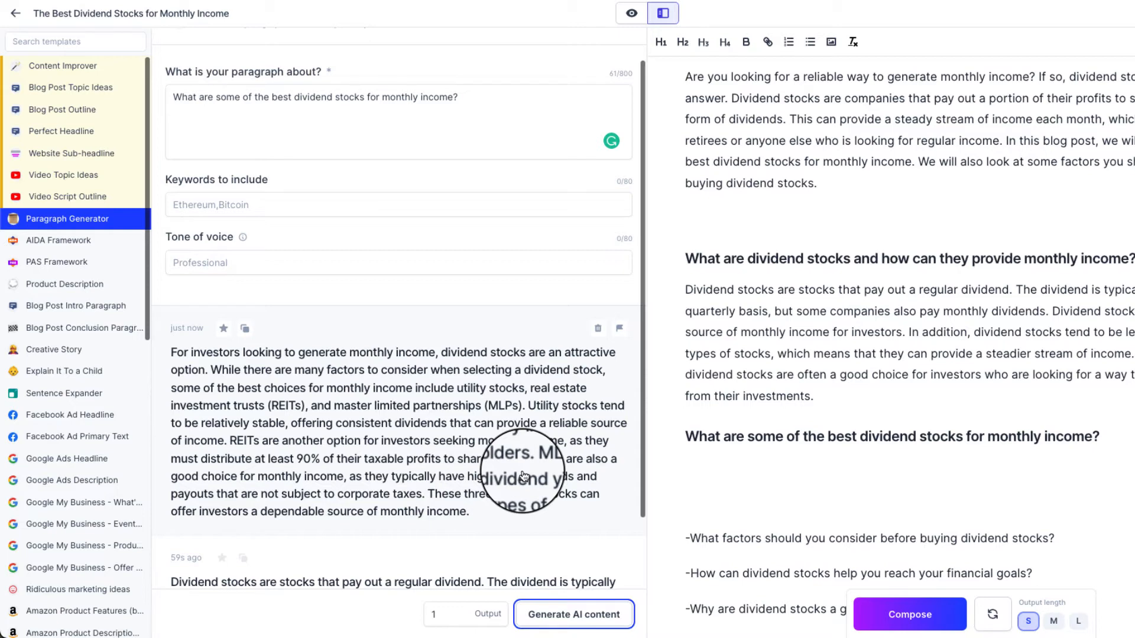
{"action": "scroll", "coordinate": [484, 354], "scroll_direction": "down", "scroll_amount": 1}
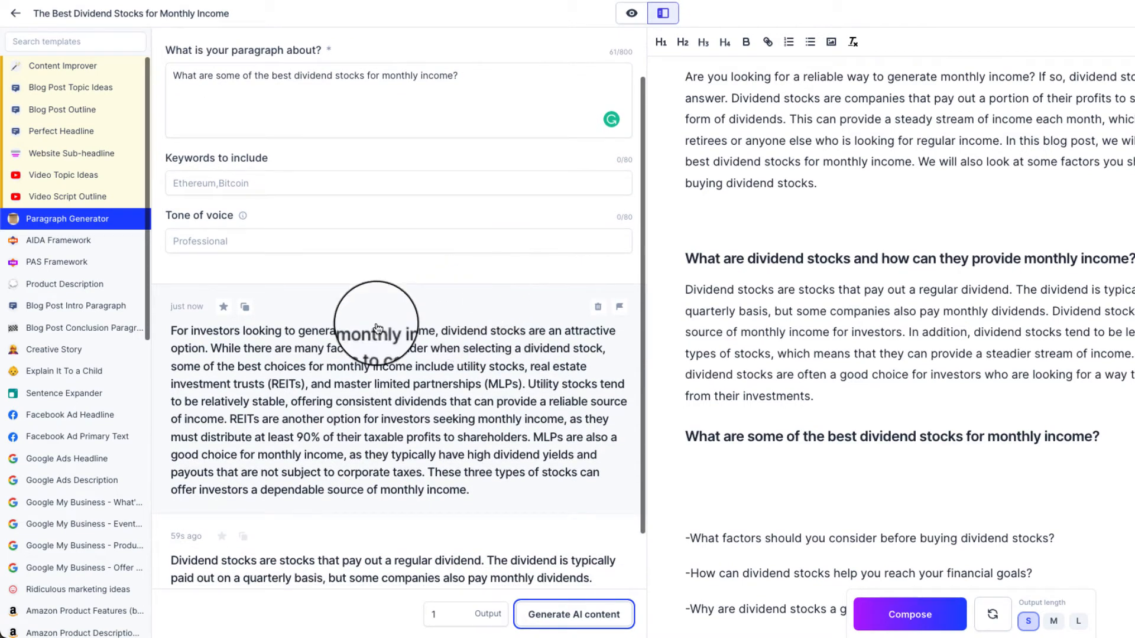
{"action": "left_click", "coordinate": [437, 388]}
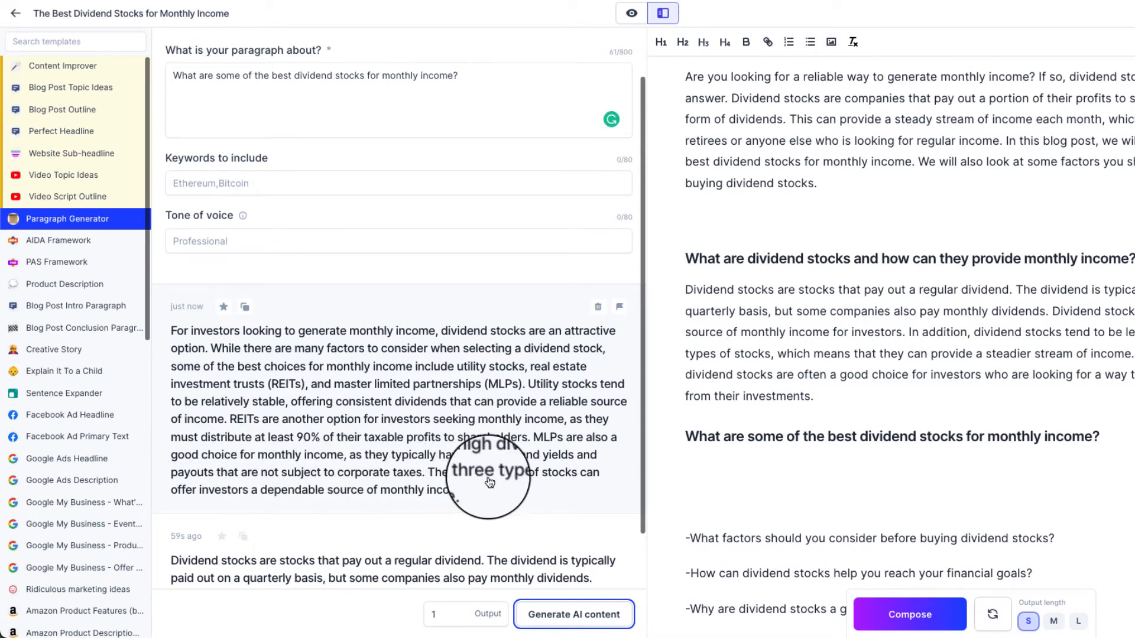
{"action": "left_click", "coordinate": [290, 393]}
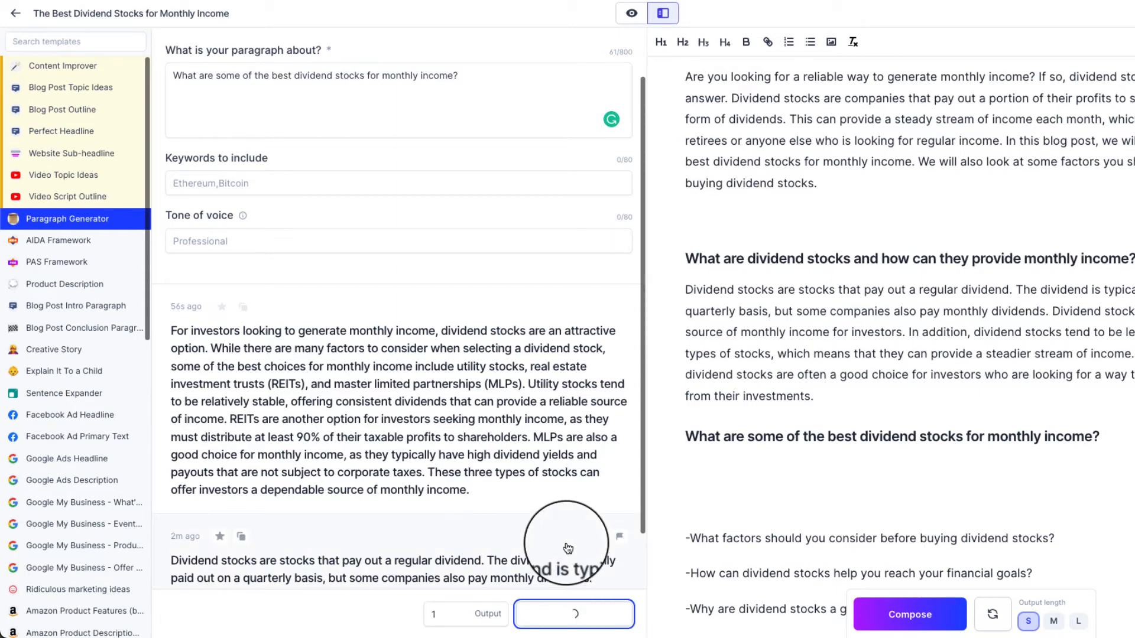
Copy the newly generated paragraph and paste it below the heading "What are some of the best dividend stocks for monthly income?".
{"action": "scroll", "coordinate": [532, 384], "scroll_direction": "down", "scroll_amount": 1}
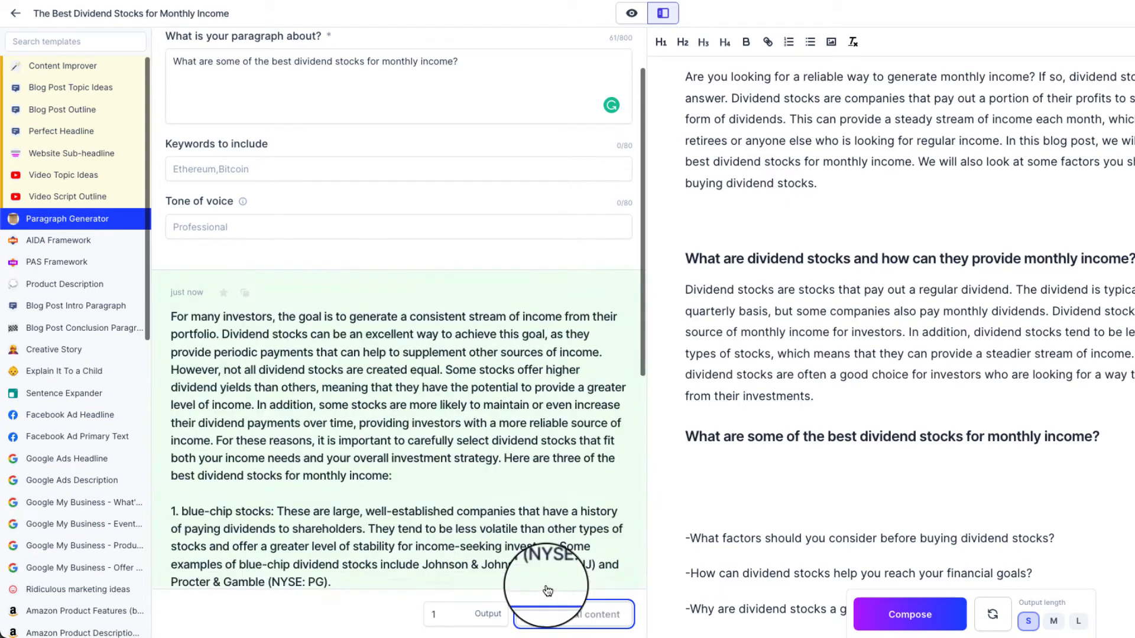
{"action": "scroll", "coordinate": [461, 414], "scroll_direction": "down", "scroll_amount": 2}
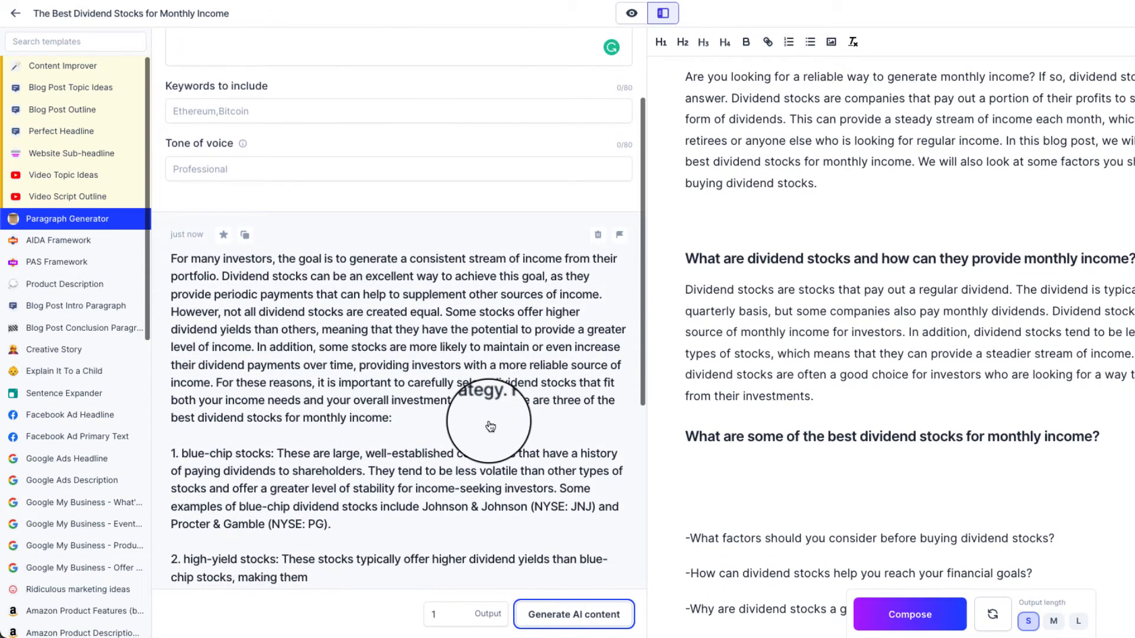
{"action": "scroll", "coordinate": [473, 290], "scroll_direction": "down", "scroll_amount": 1}
{"action": "scroll", "coordinate": [450, 343], "scroll_direction": "down", "scroll_amount": 2}
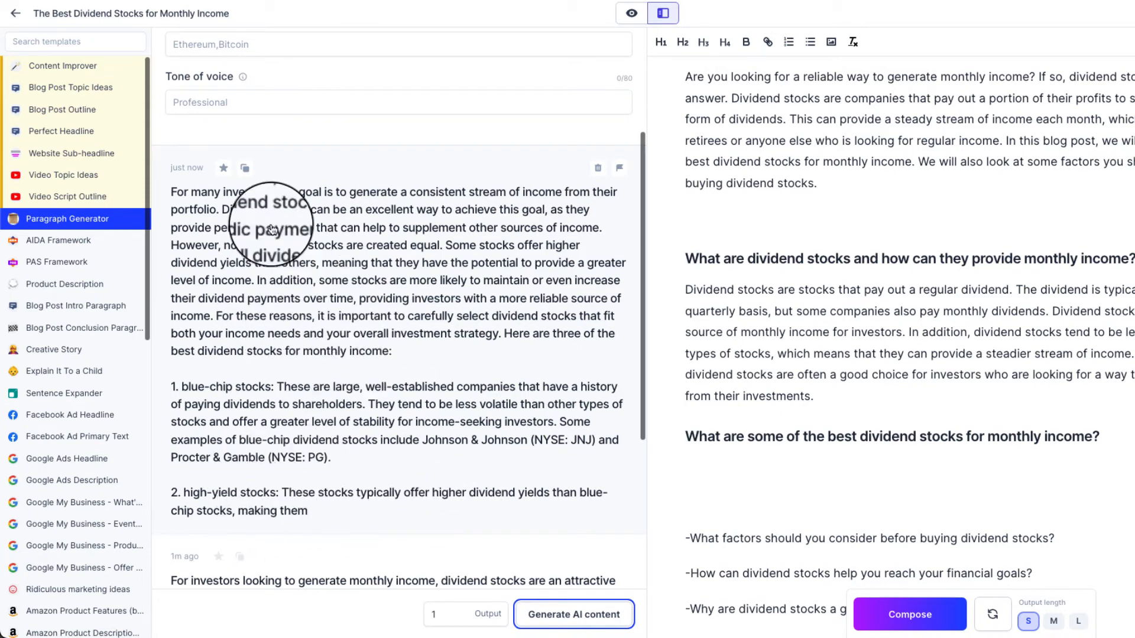
{"action": "left_click", "coordinate": [245, 168]}
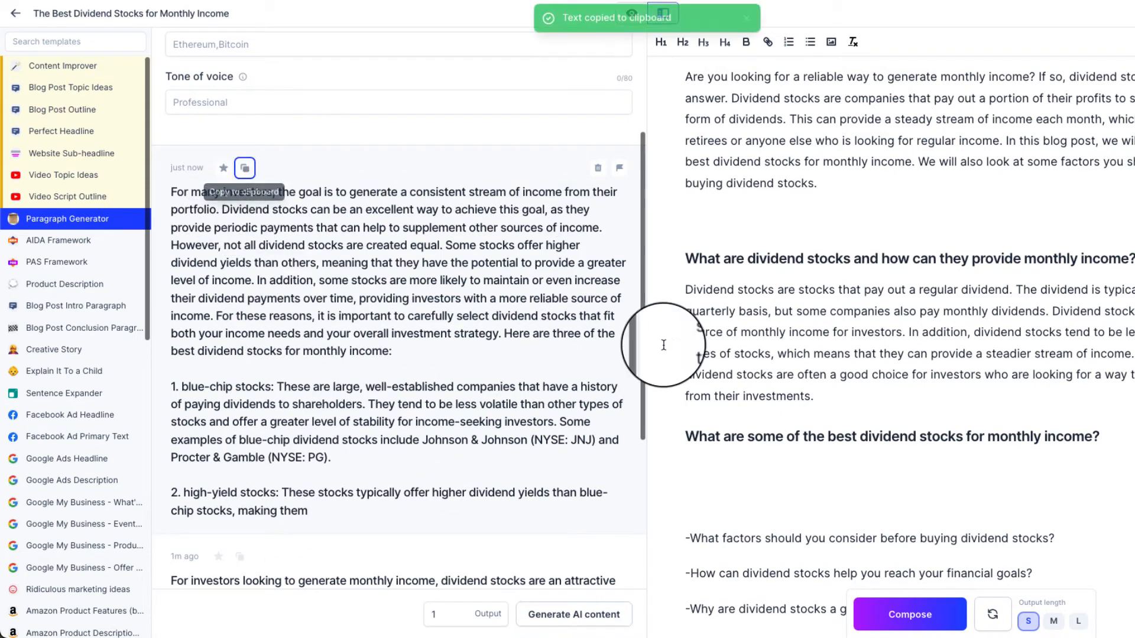
{"action": "right_click", "coordinate": [709, 462]}
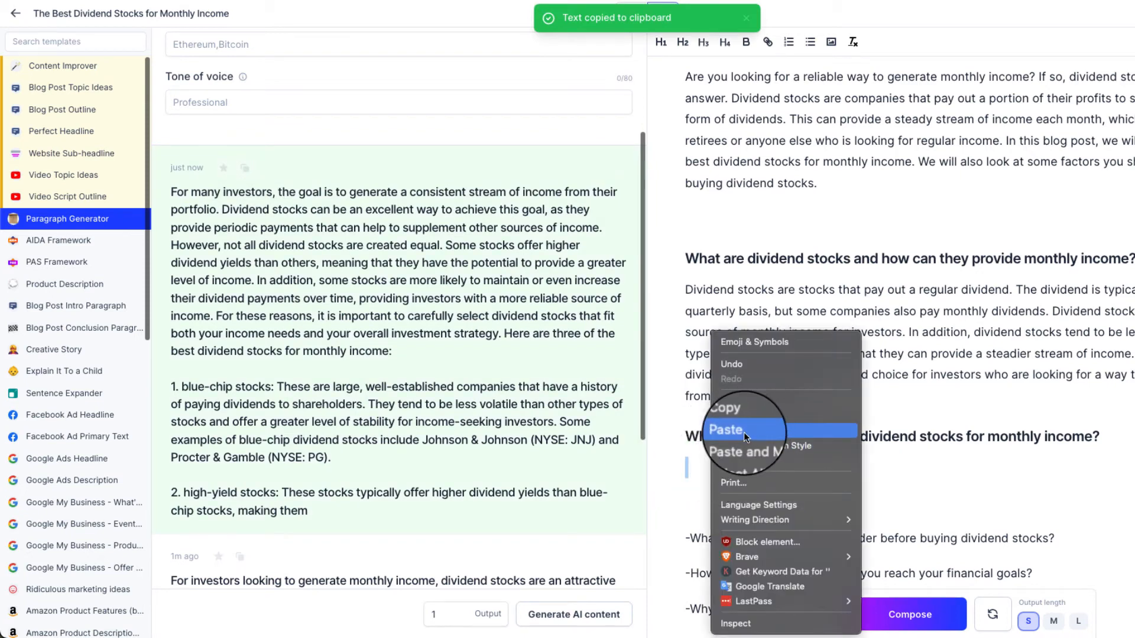
{"action": "left_click", "coordinate": [746, 431]}
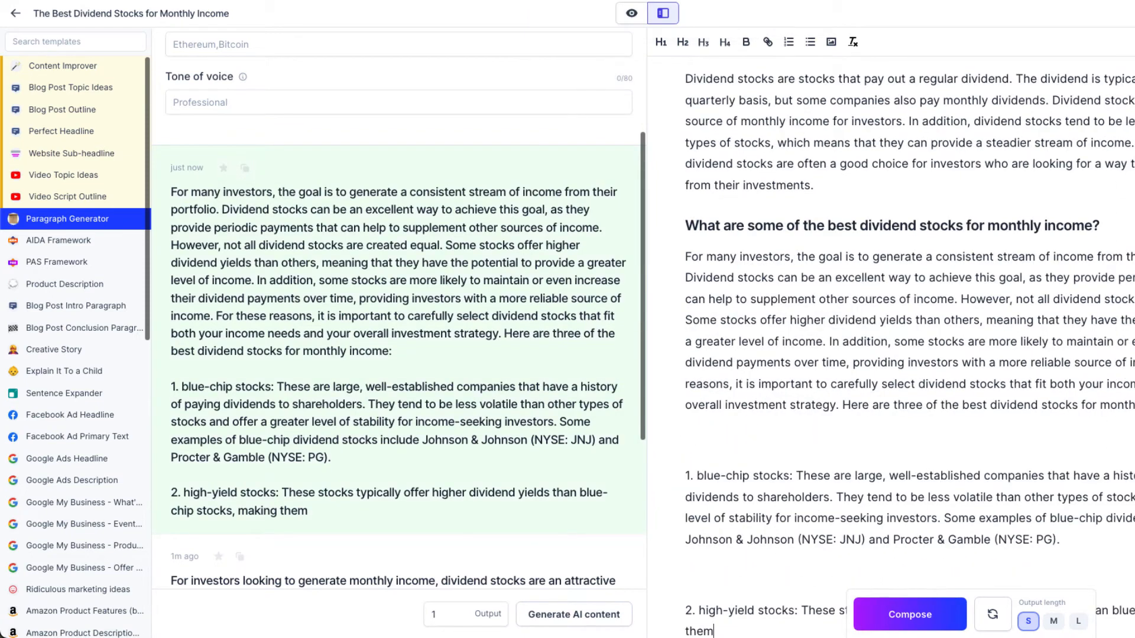
Add blank lines between the pasted text and the outline question "What factors should you consider before buying dividend stocks?".
{"action": "scroll", "coordinate": [925, 430], "scroll_direction": "down", "scroll_amount": 3}
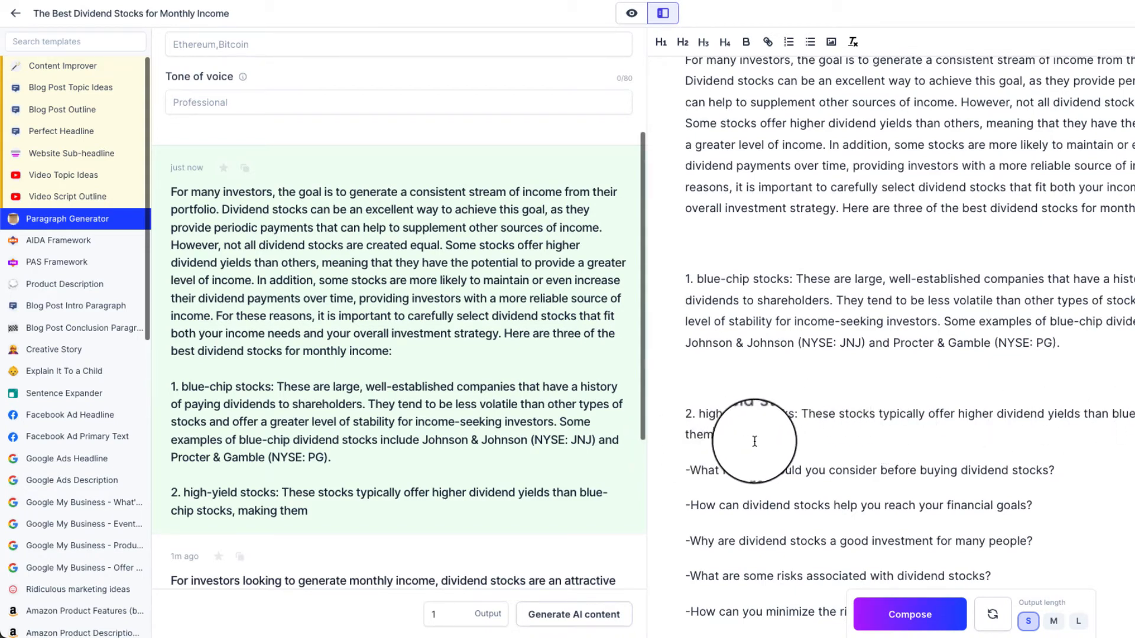
{"action": "key", "text": "Return"}
{"action": "key", "text": "Return"}
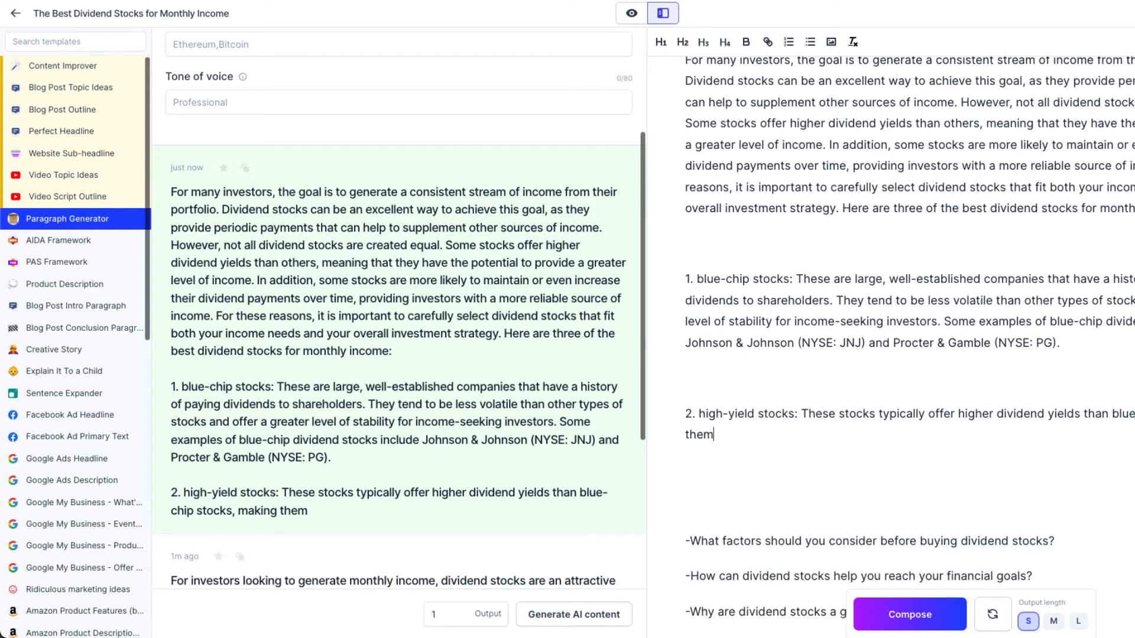
Switch to the full document view and compose a continuation of the high-yield stocks item, first at short and again at medium output length.
{"action": "left_click", "coordinate": [660, 22]}
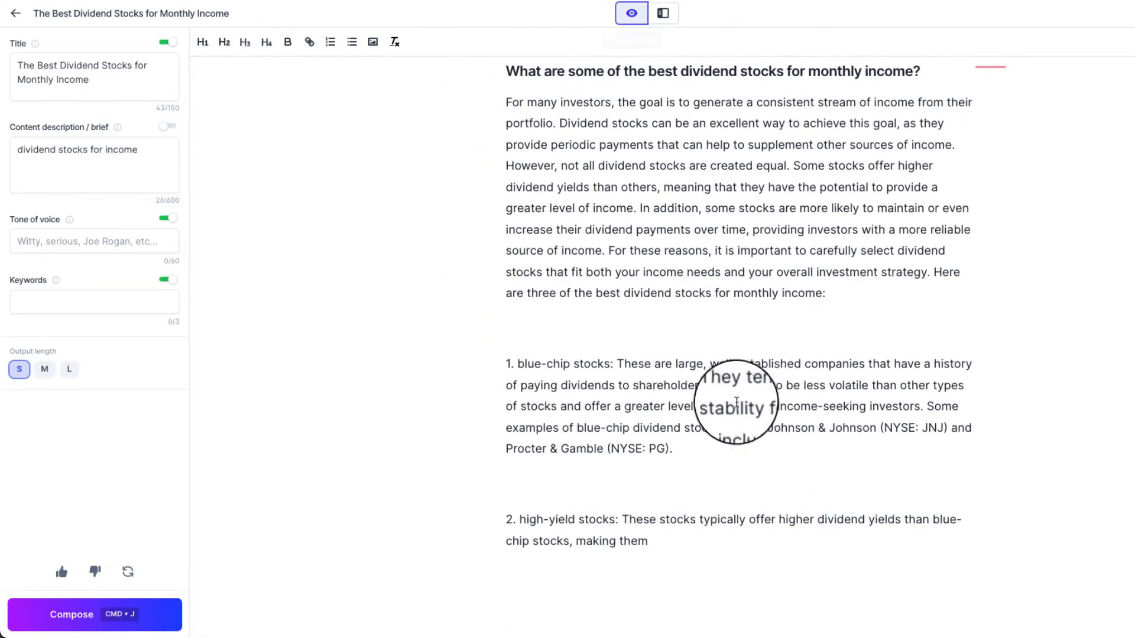
{"action": "scroll", "coordinate": [767, 402], "scroll_direction": "down", "scroll_amount": 2}
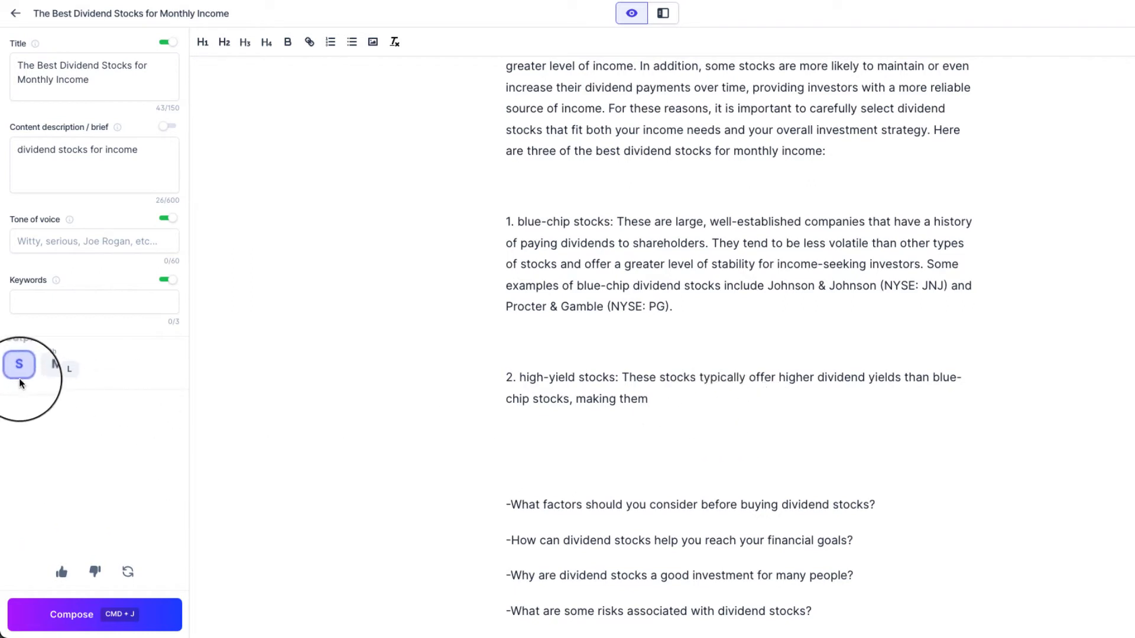
{"action": "left_click", "coordinate": [150, 618]}
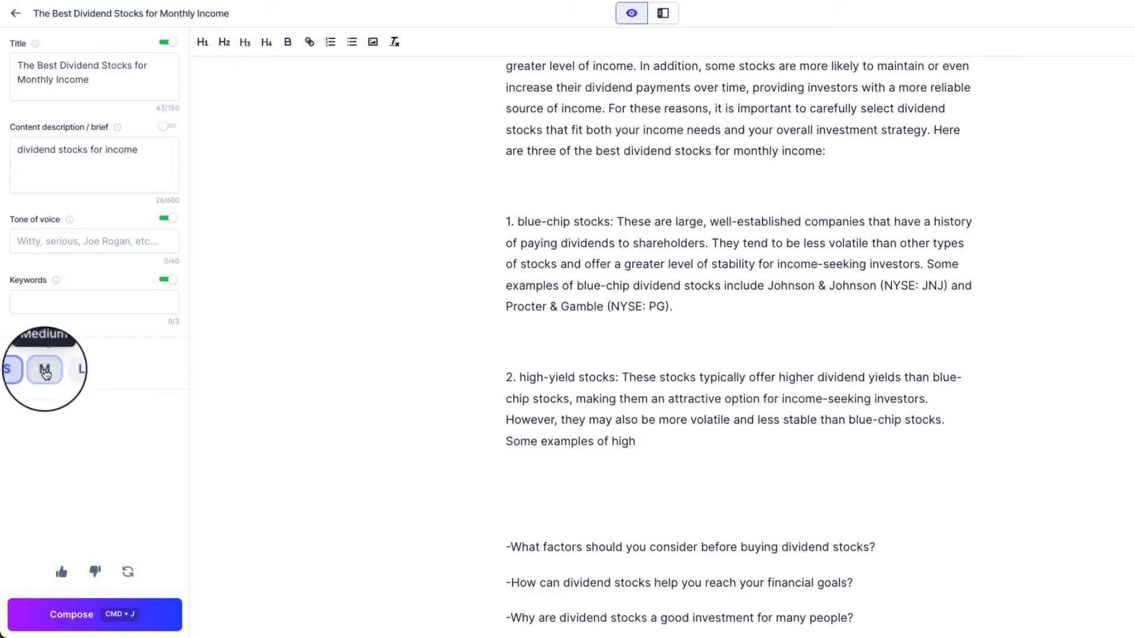
{"action": "left_click", "coordinate": [148, 617]}
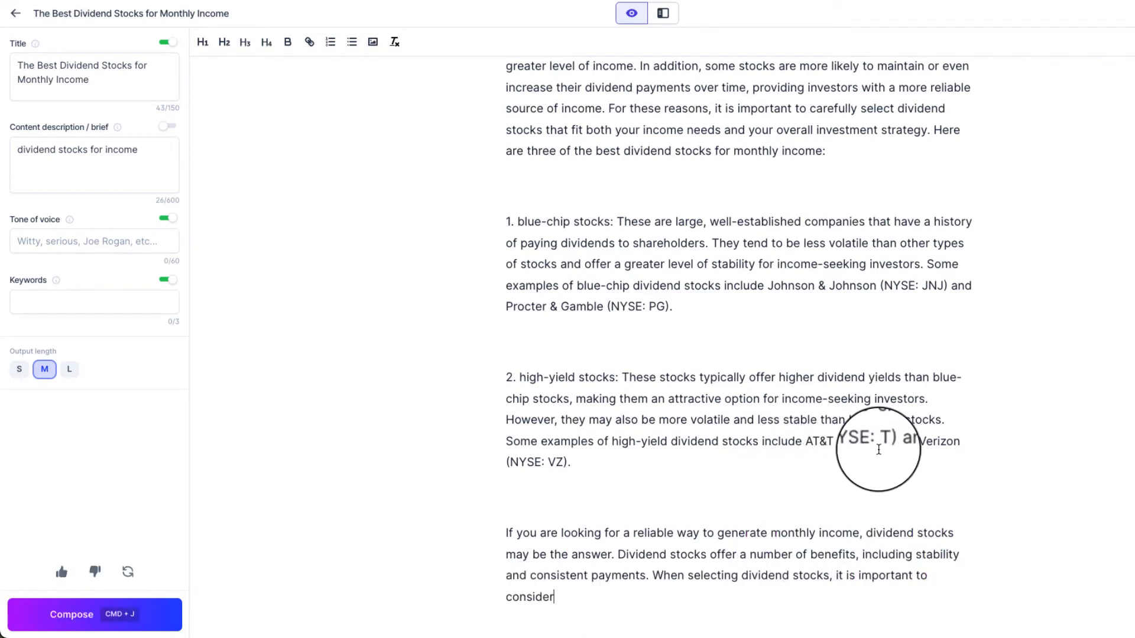
Delete the unfinished sentence beginning "When selecting dividend stocks" from the end of the composed paragraph.
{"action": "scroll", "coordinate": [876, 455], "scroll_direction": "down", "scroll_amount": 2}
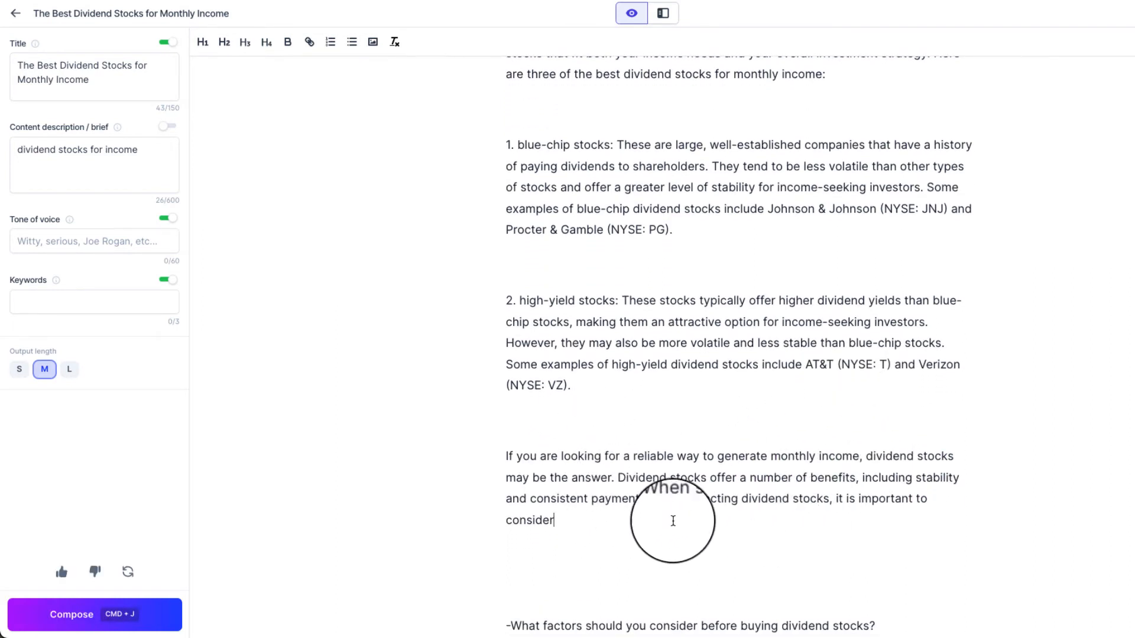
{"action": "left_click_drag", "start_coordinate": [670, 513], "coordinate": [652, 503]}
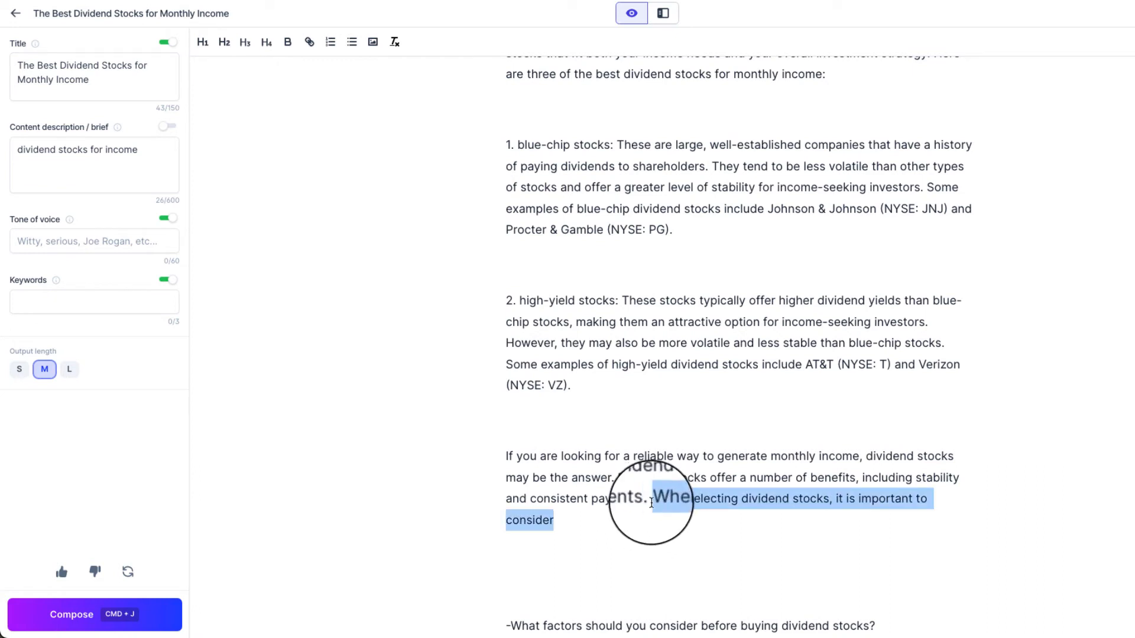
{"action": "key", "text": "BackSpace"}
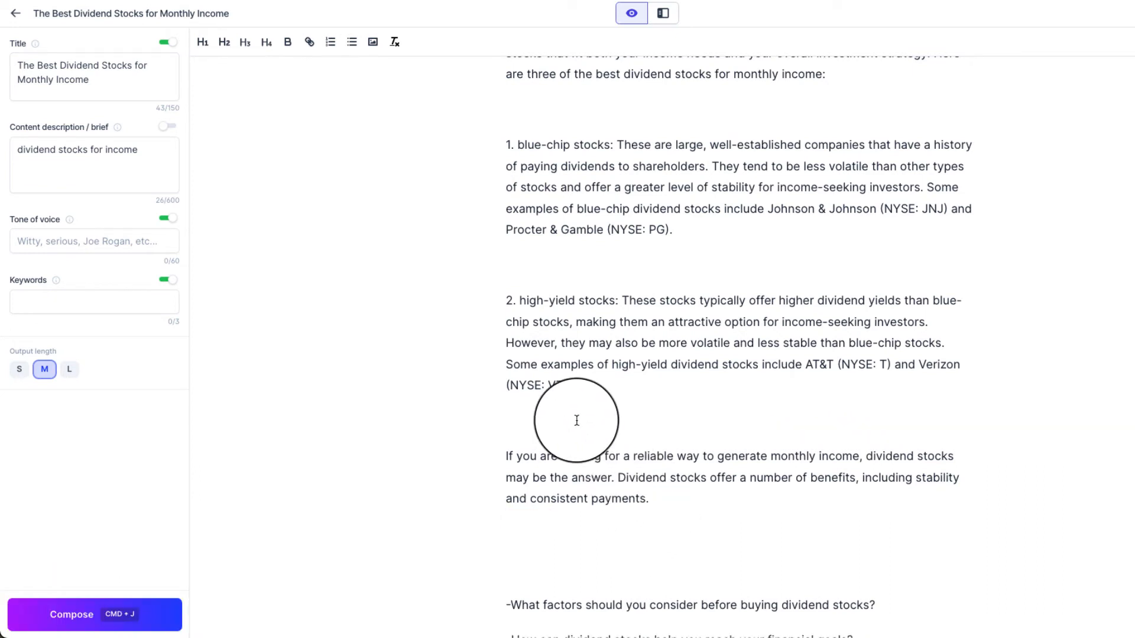
Remove the extra blank lines before the closing paragraph, the high-yield stocks item and the blue-chip stocks item.
{"action": "key", "text": "BackSpace"}
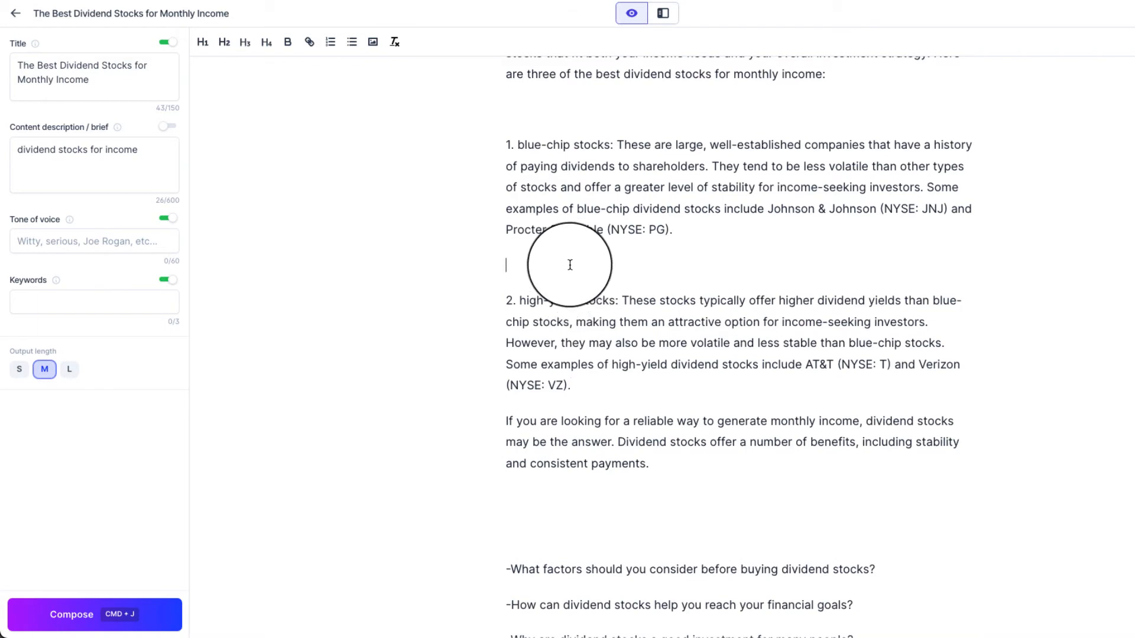
{"action": "key", "text": "BackSpace"}
{"action": "scroll", "coordinate": [537, 231], "scroll_direction": "up", "scroll_amount": 3}
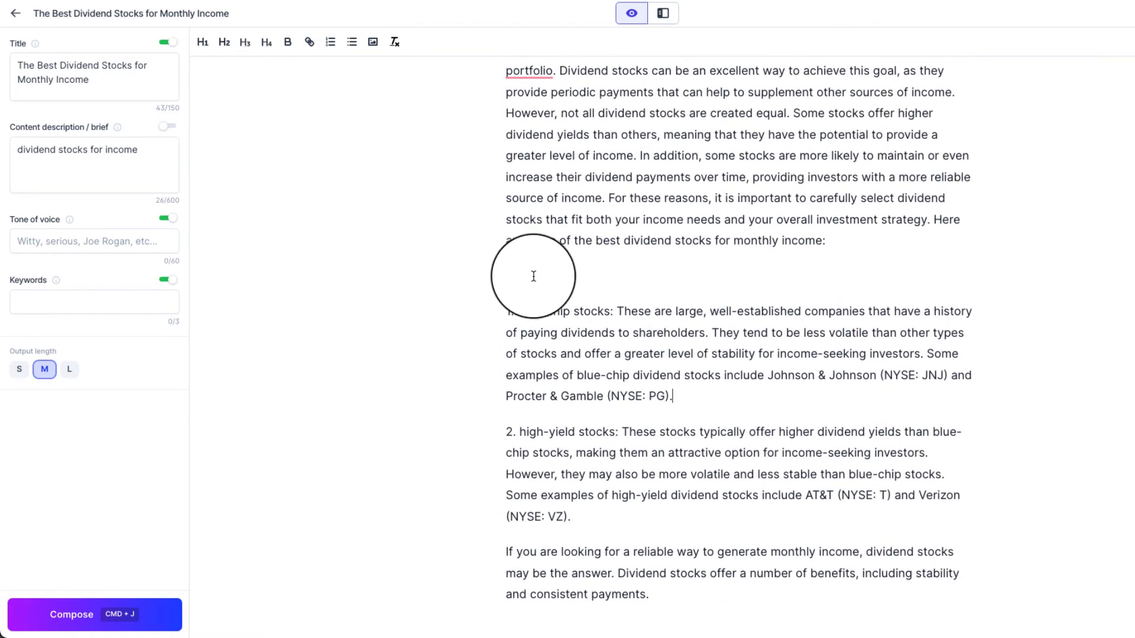
{"action": "key", "text": "BackSpace"}
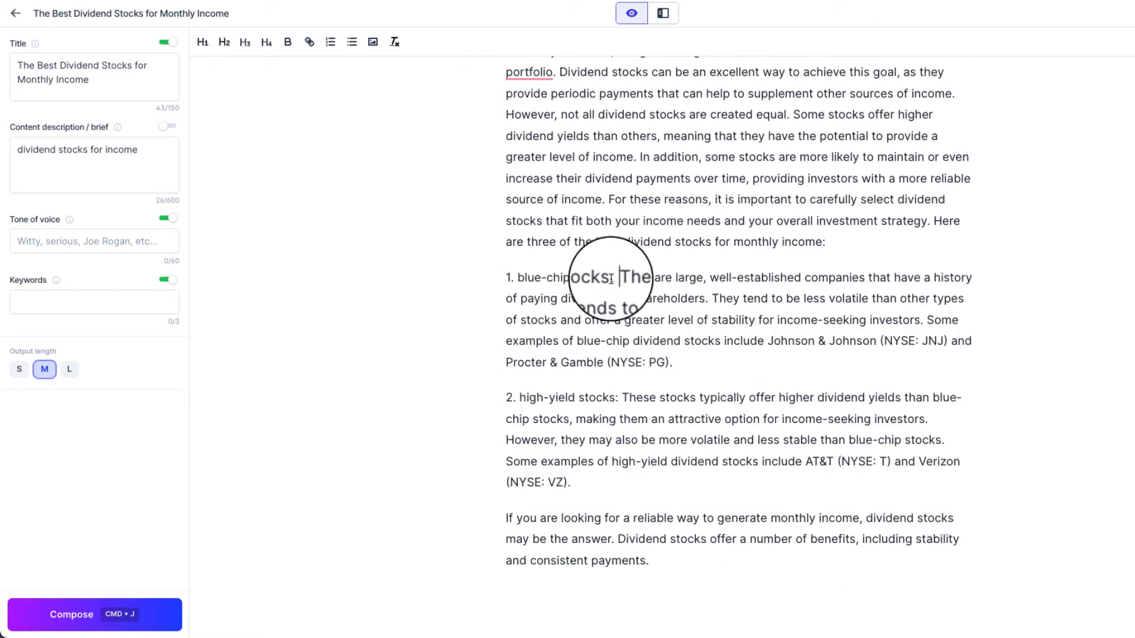
Make the lead-ins "1. blue-chip stocks:" and "2. high-yield stocks:" bold.
{"action": "left_click_drag", "start_coordinate": [616, 278], "coordinate": [503, 281]}
{"action": "left_click", "coordinate": [288, 42]}
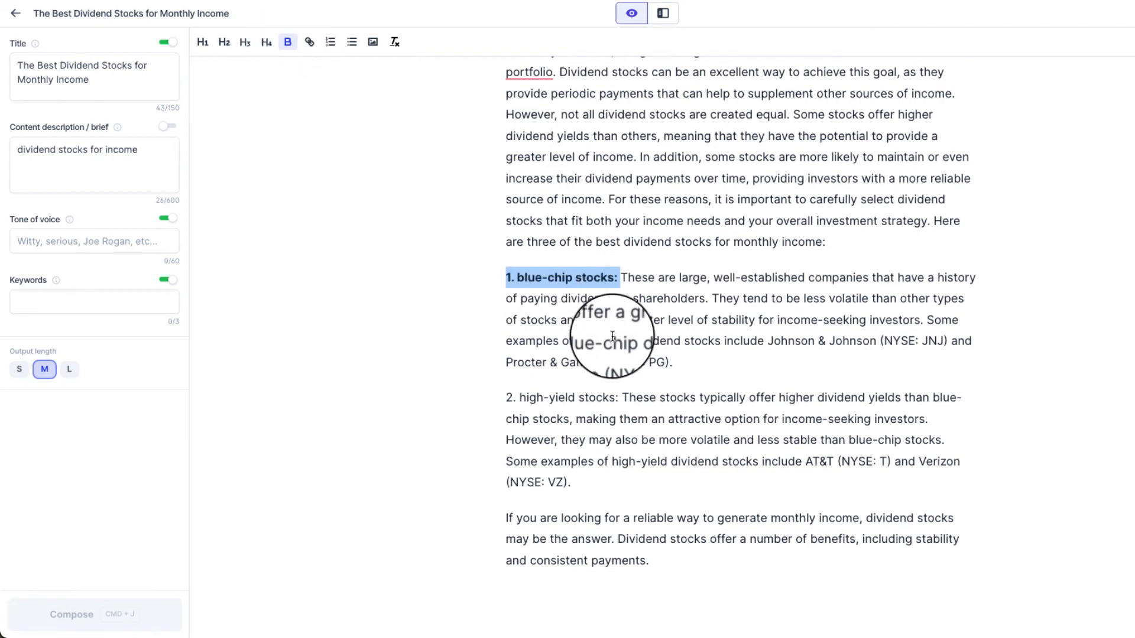
{"action": "left_click_drag", "start_coordinate": [623, 396], "coordinate": [502, 397]}
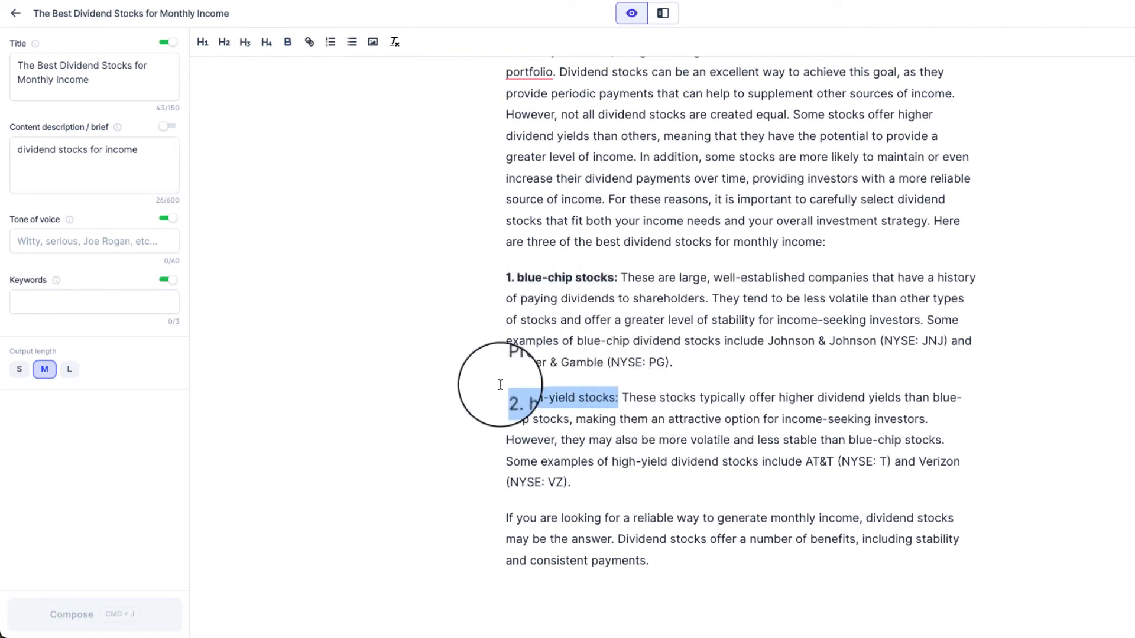
{"action": "left_click", "coordinate": [288, 42]}
{"action": "left_click", "coordinate": [717, 473]}
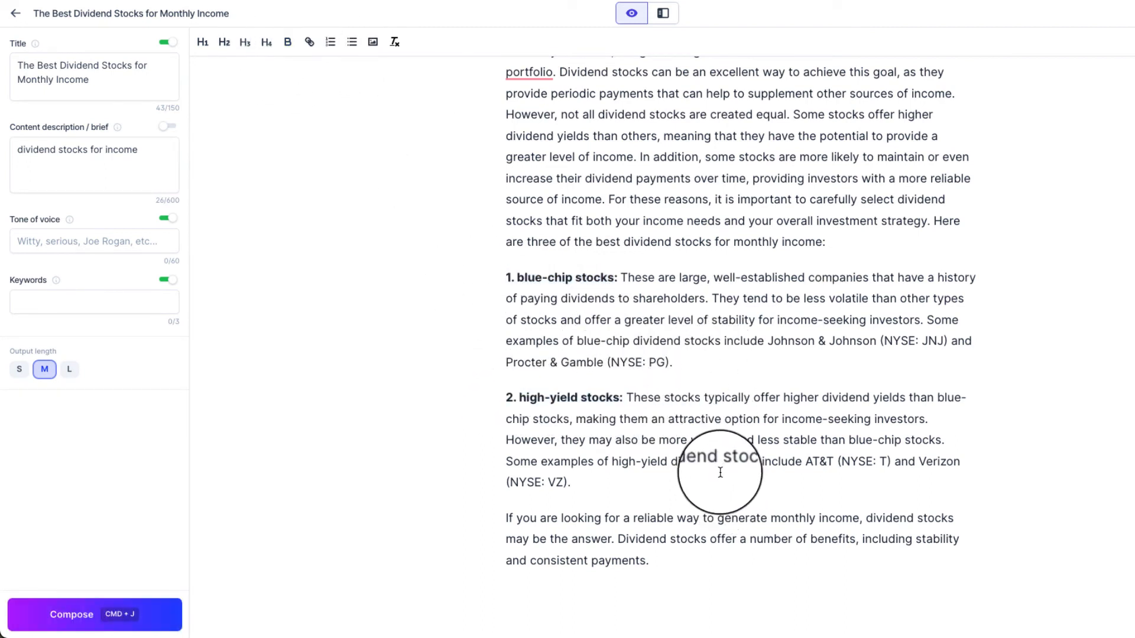
Accept the Grammarly correction "portfolios" in the paragraph about the best dividend stocks for monthly income.
{"action": "scroll", "coordinate": [717, 469], "scroll_direction": "up", "scroll_amount": 3}
{"action": "scroll", "coordinate": [716, 470], "scroll_direction": "up", "scroll_amount": 2}
{"action": "mouse_move", "coordinate": [532, 300]}
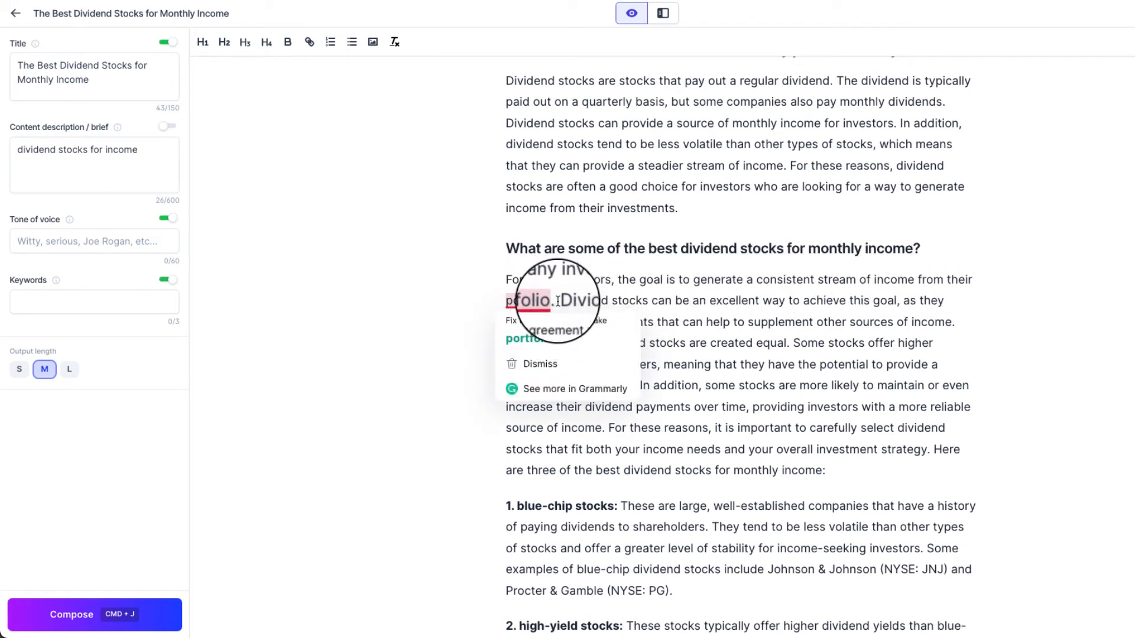
{"action": "left_click", "coordinate": [526, 338]}
Copy the outline question "What factors should you consider before buying dividend stocks?" without its dash.
{"action": "scroll", "coordinate": [909, 359], "scroll_direction": "down", "scroll_amount": 3}
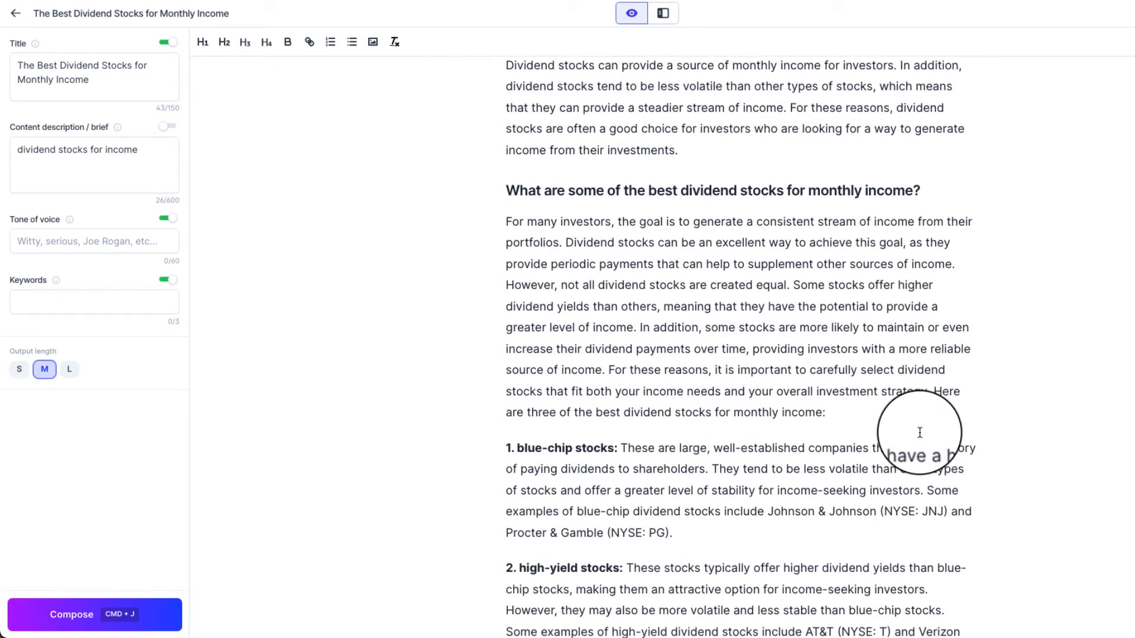
{"action": "scroll", "coordinate": [786, 337], "scroll_direction": "down", "scroll_amount": 5}
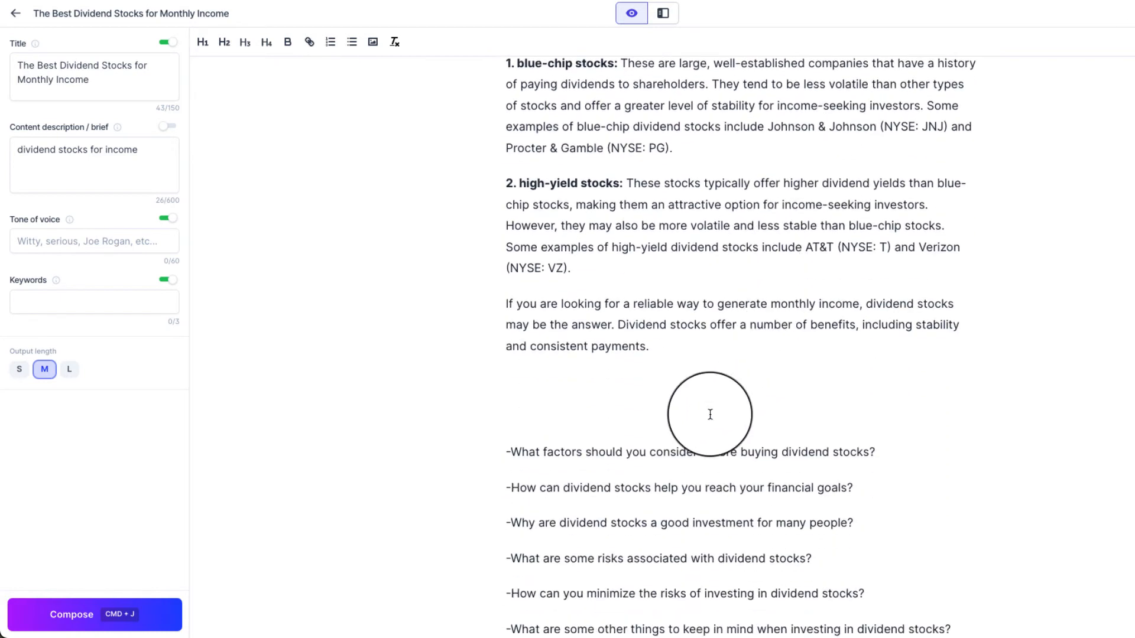
{"action": "left_click", "coordinate": [555, 373]}
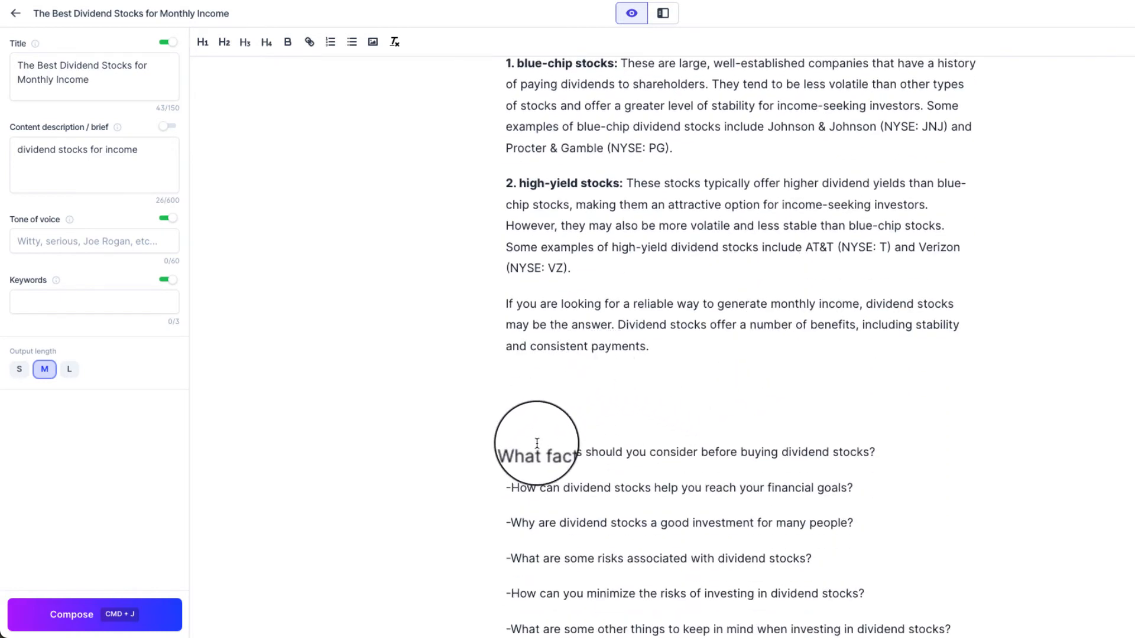
{"action": "left_click_drag", "start_coordinate": [509, 452], "coordinate": [869, 453]}
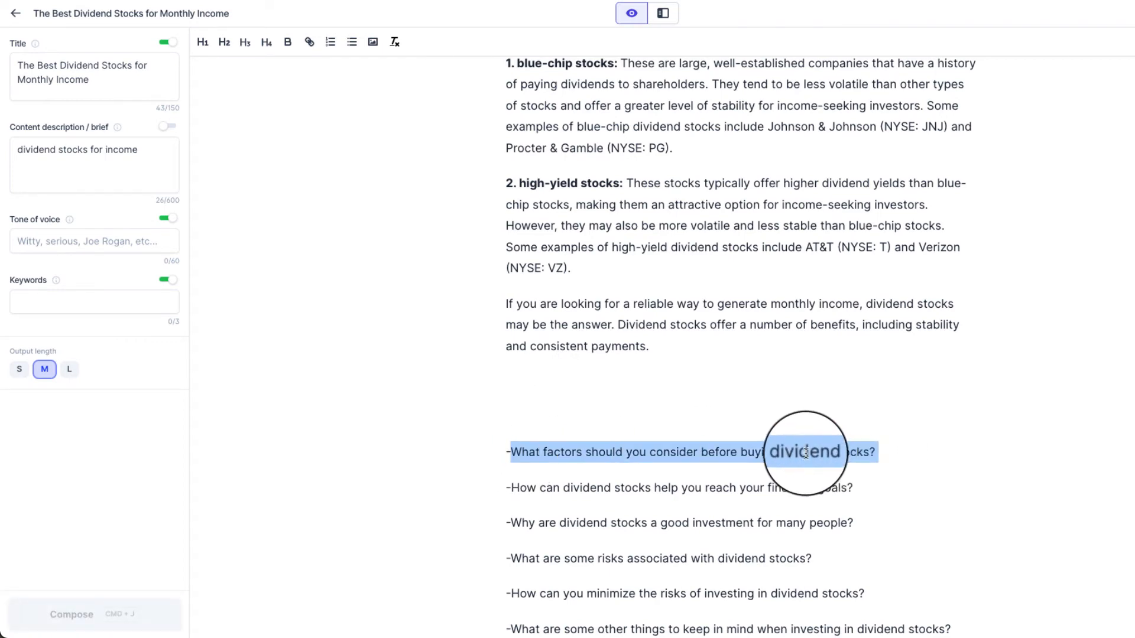
{"action": "right_click", "coordinate": [805, 452]}
{"action": "left_click", "coordinate": [827, 358]}
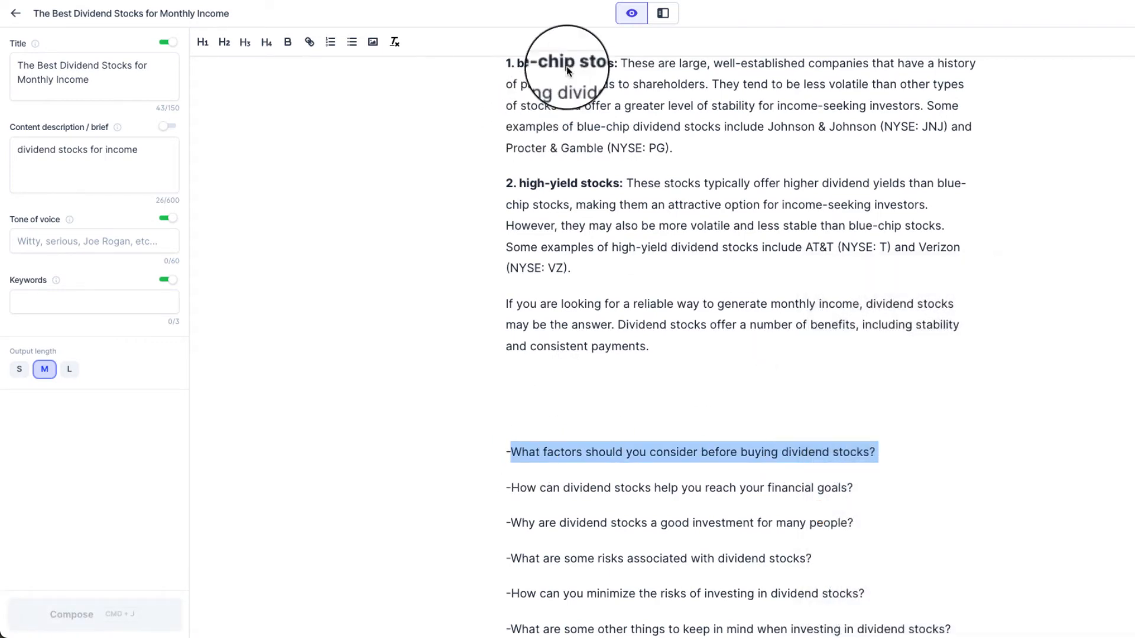
Return to the Paragraph Generator template and replace its topic with "What factors should you consider before buying dividend stocks?".
{"action": "left_click", "coordinate": [663, 15]}
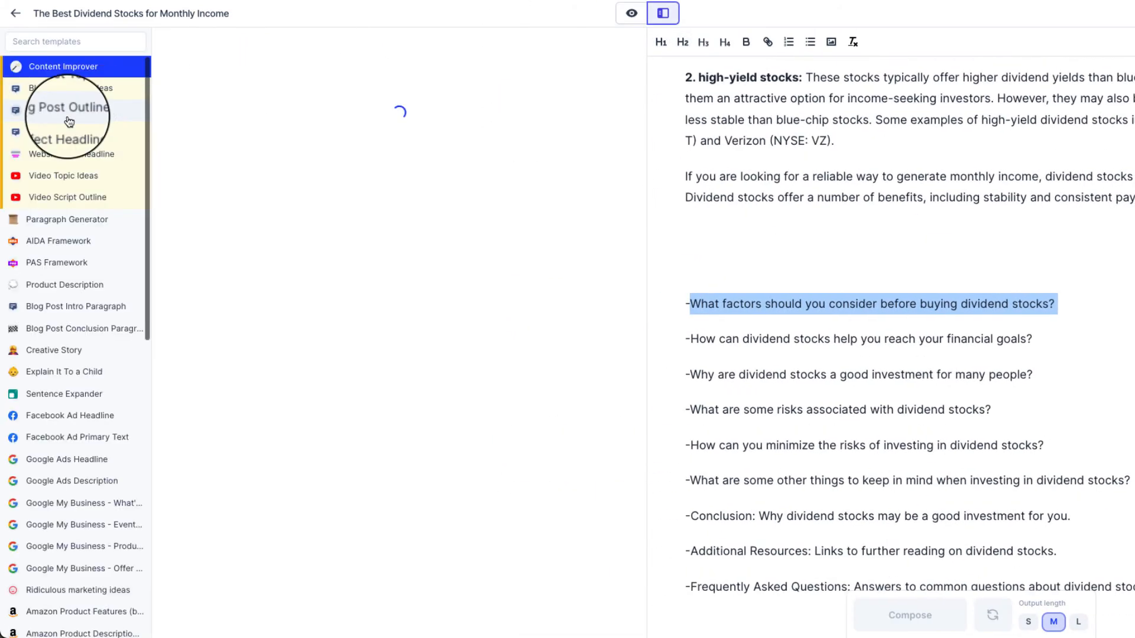
{"action": "left_click", "coordinate": [67, 228]}
{"action": "left_click_drag", "start_coordinate": [489, 140], "coordinate": [80, 135]}
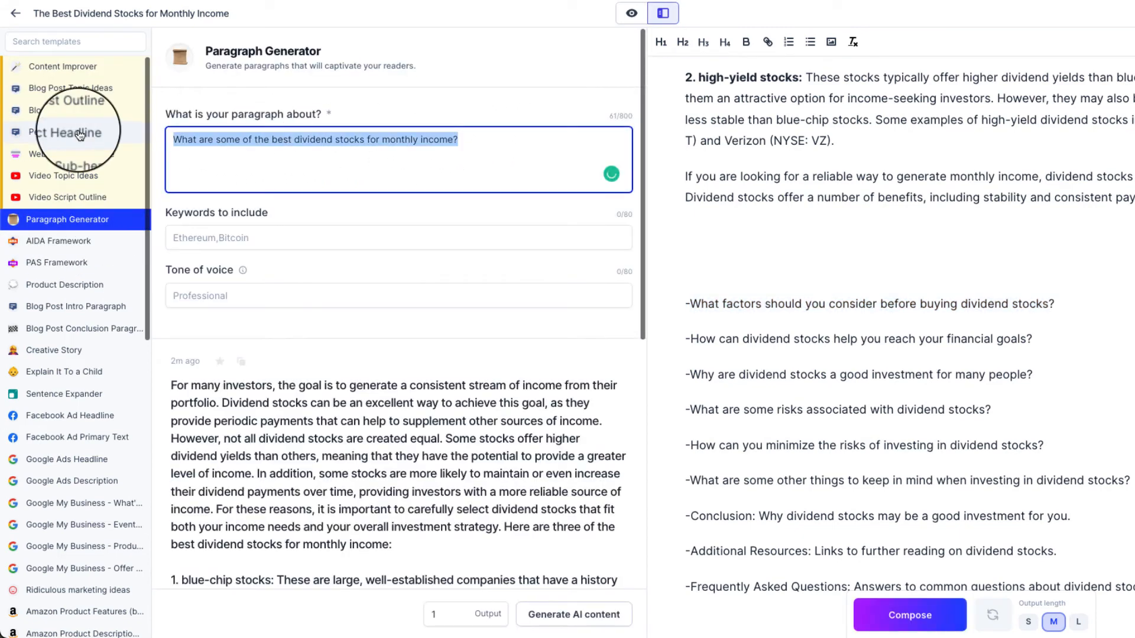
{"action": "key", "text": "BackSpace"}
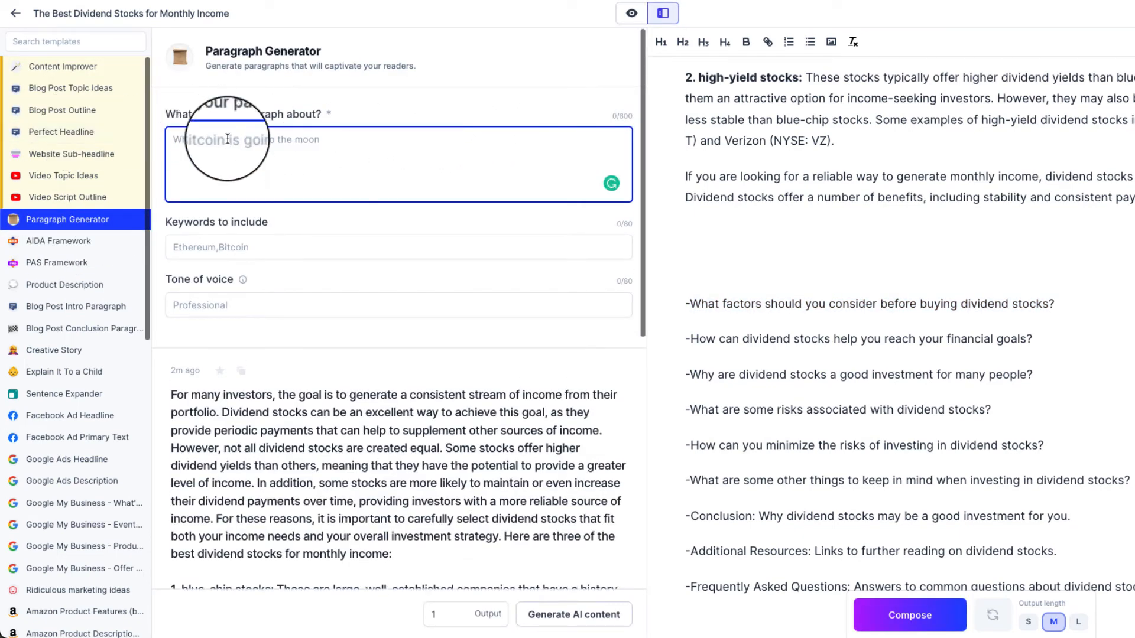
{"action": "right_click", "coordinate": [249, 139]}
{"action": "left_click", "coordinate": [282, 238]}
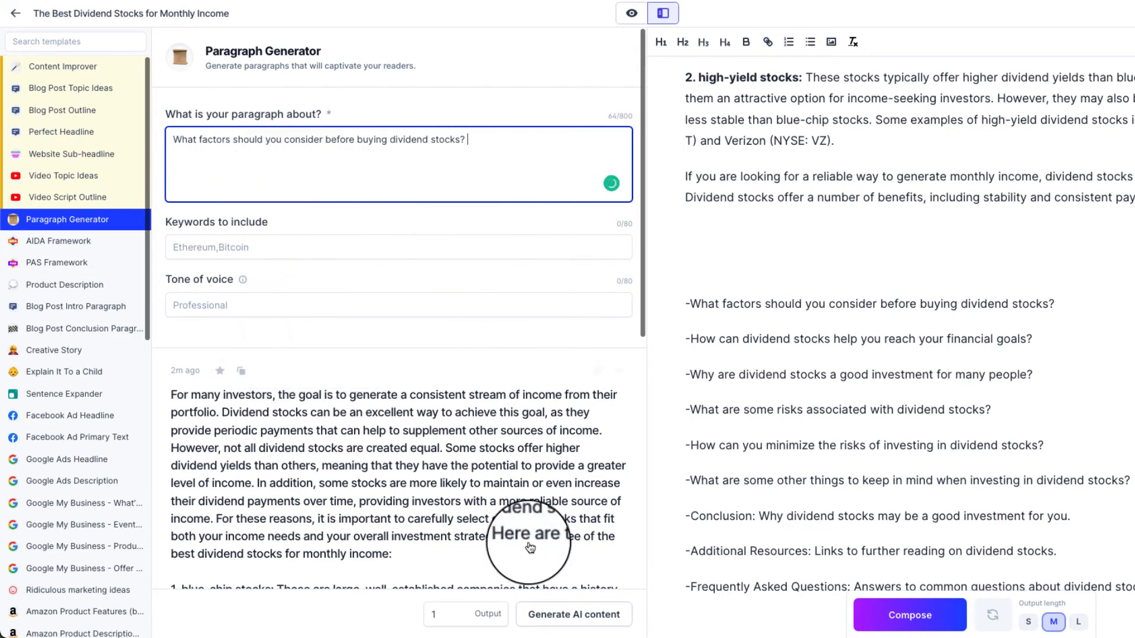
Generate a paragraph from the entered topic and remove the dash before "What factors should you consider before buying dividend stocks?" in the document.
{"action": "left_click", "coordinate": [559, 615]}
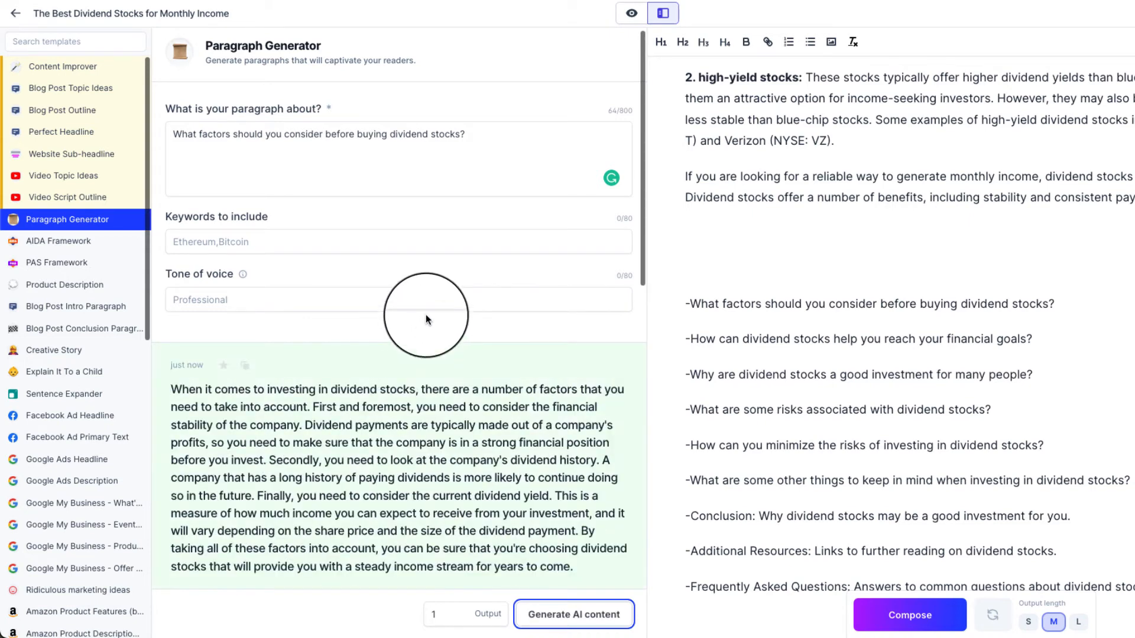
{"action": "scroll", "coordinate": [425, 319], "scroll_direction": "down", "scroll_amount": 2}
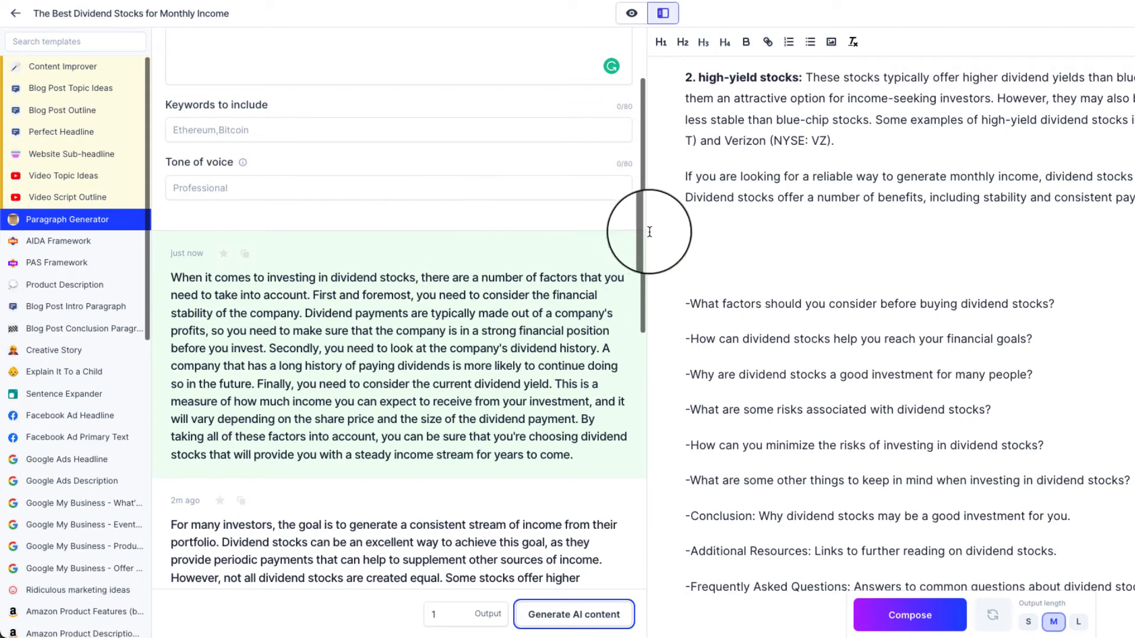
{"action": "left_click_drag", "start_coordinate": [690, 305], "coordinate": [676, 306]}
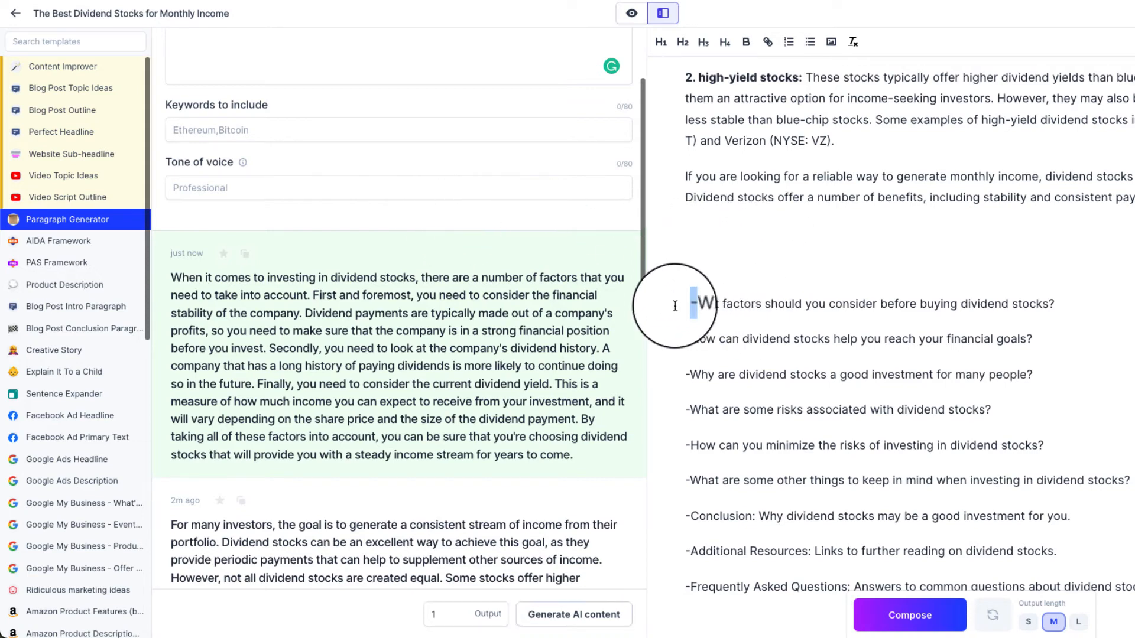
{"action": "key", "text": "BackSpace"}
{"action": "scroll", "coordinate": [412, 207], "scroll_direction": "up", "scroll_amount": 1}
{"action": "scroll", "coordinate": [412, 207], "scroll_direction": "up", "scroll_amount": 2}
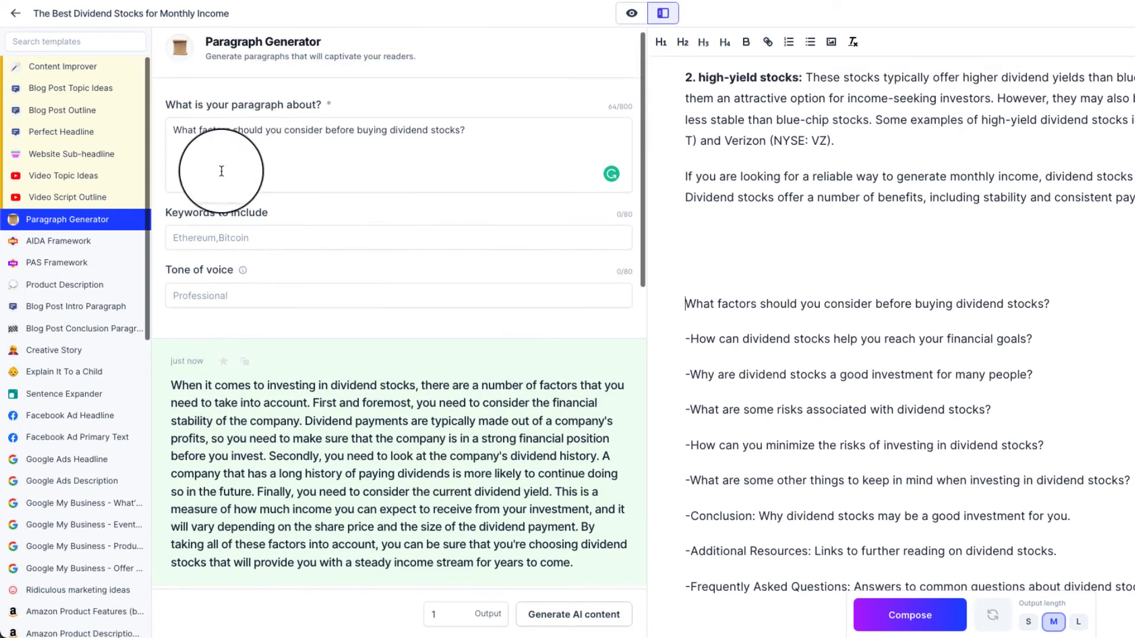
Format "What factors should you consider before buying dividend stocks?" as an H2 heading and add empty lines beneath it.
{"action": "left_click_drag", "start_coordinate": [1054, 299], "coordinate": [686, 304]}
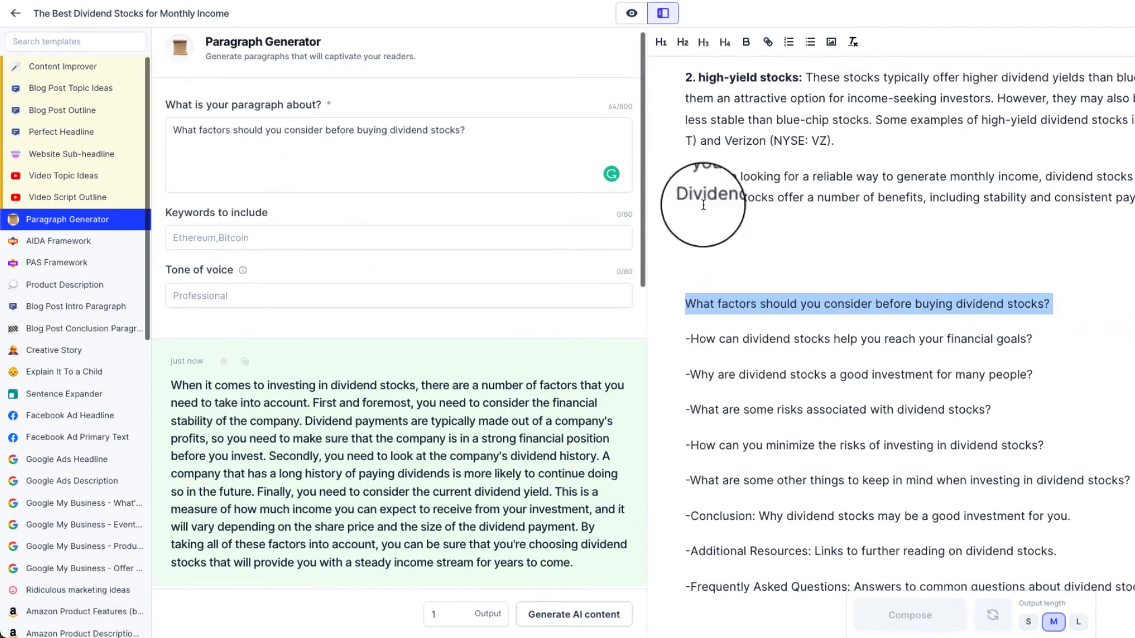
{"action": "left_click", "coordinate": [682, 41]}
{"action": "left_click", "coordinate": [1115, 308]}
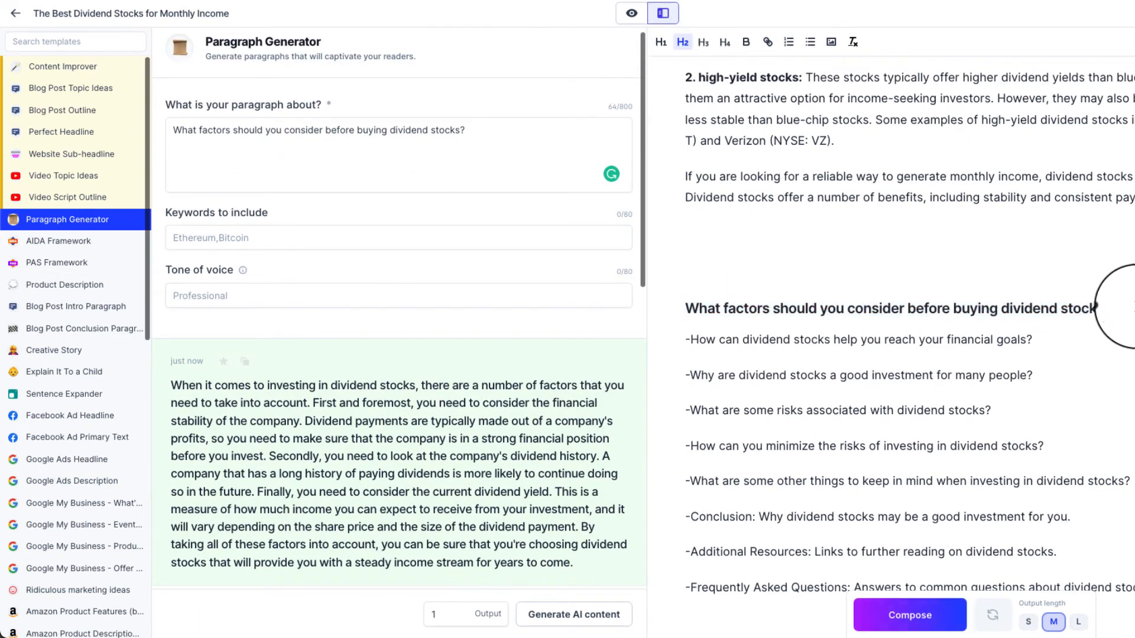
{"action": "key", "text": "Return"}
{"action": "key", "text": "Return"}
Copy the newly generated paragraph on factors to consider and paste it beneath its heading.
{"action": "scroll", "coordinate": [434, 283], "scroll_direction": "down", "scroll_amount": 1}
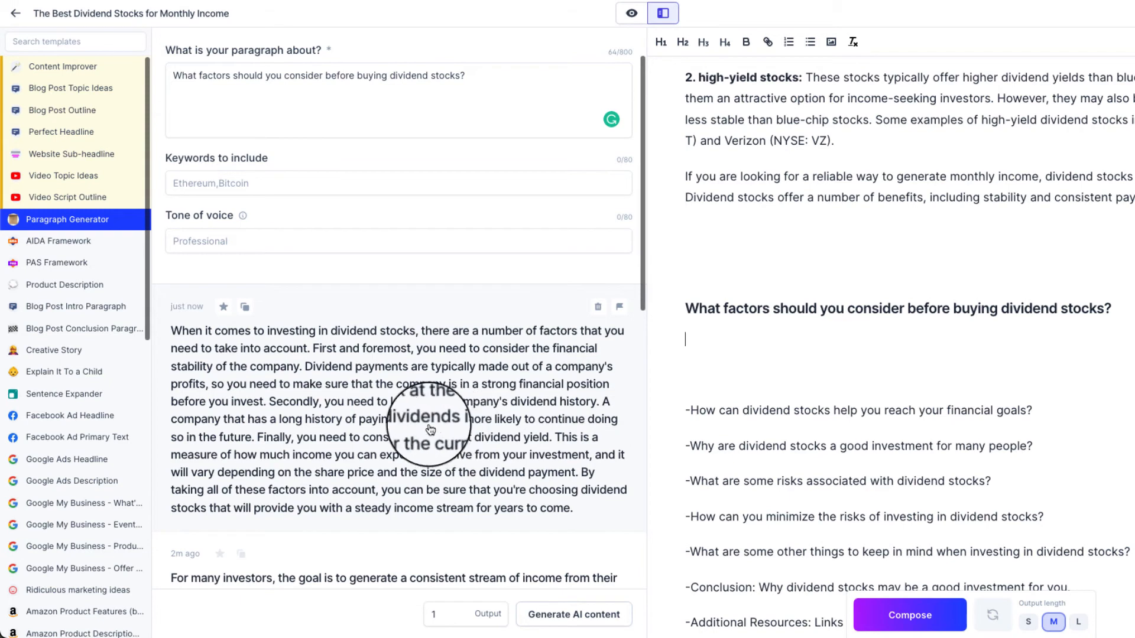
{"action": "left_click", "coordinate": [245, 307]}
{"action": "right_click", "coordinate": [722, 347]}
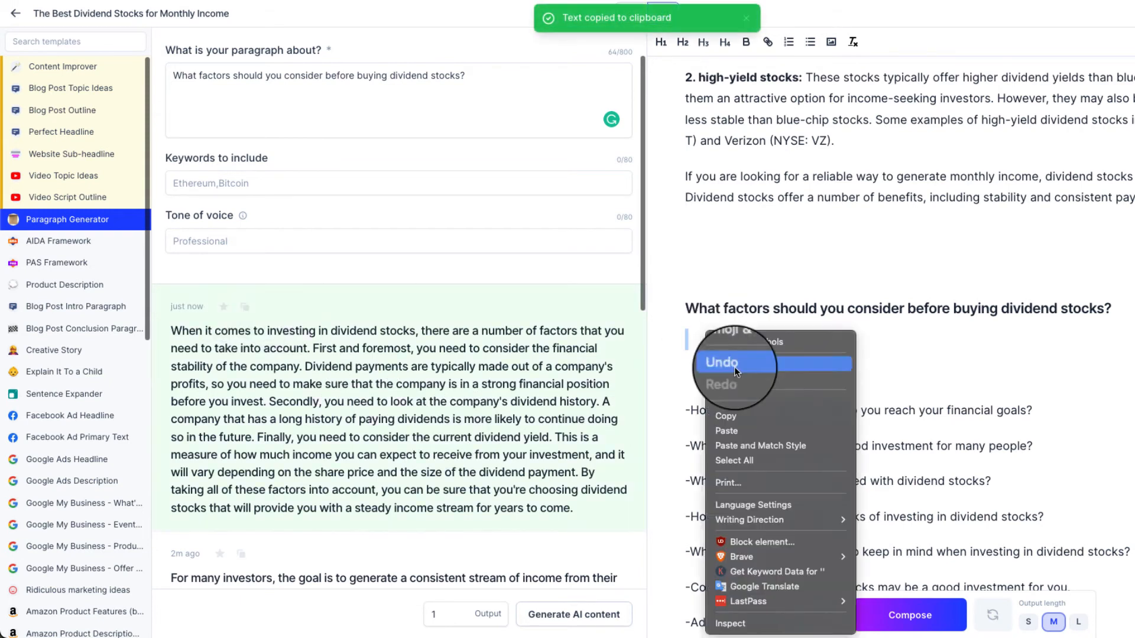
{"action": "left_click", "coordinate": [748, 426]}
{"action": "scroll", "coordinate": [922, 373], "scroll_direction": "down", "scroll_amount": 1}
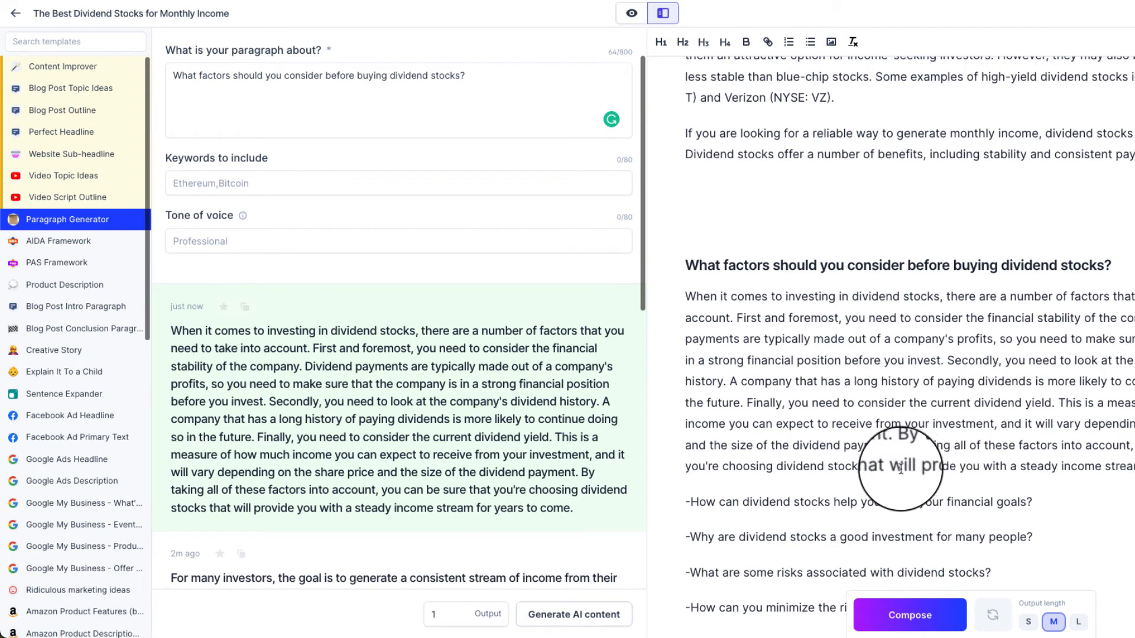
Turn "How can dividend stocks help you reach your financial goals?" into an H2 heading without its dash, with empty lines above and below.
{"action": "scroll", "coordinate": [998, 461], "scroll_direction": "down", "scroll_amount": 1}
{"action": "left_click", "coordinate": [687, 443]}
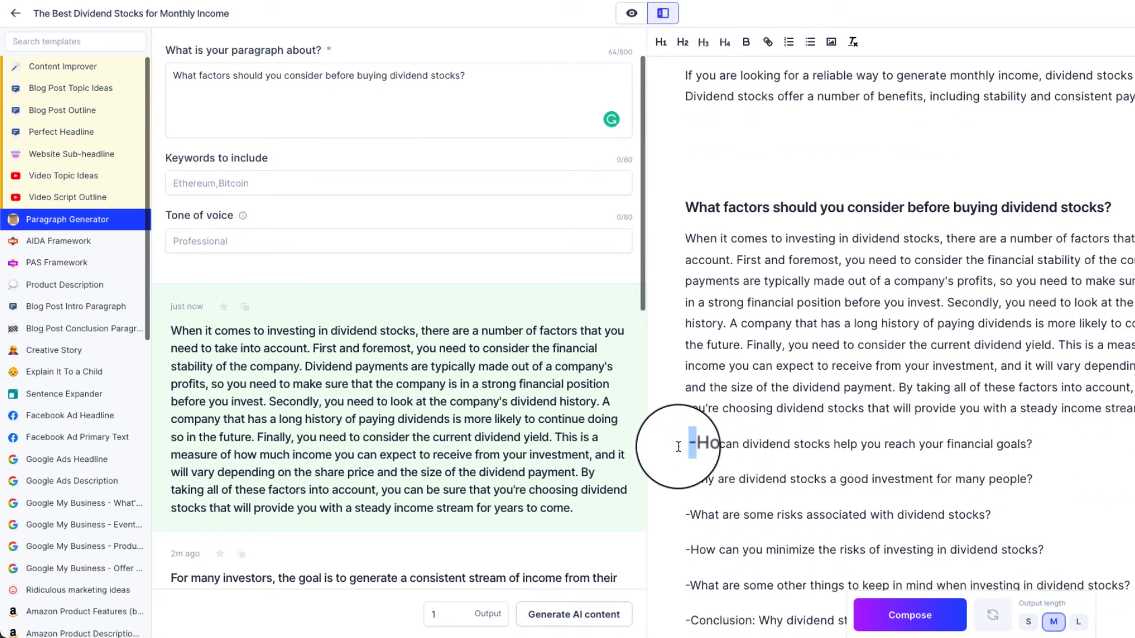
{"action": "key", "text": "BackSpace"}
{"action": "key", "text": "Return"}
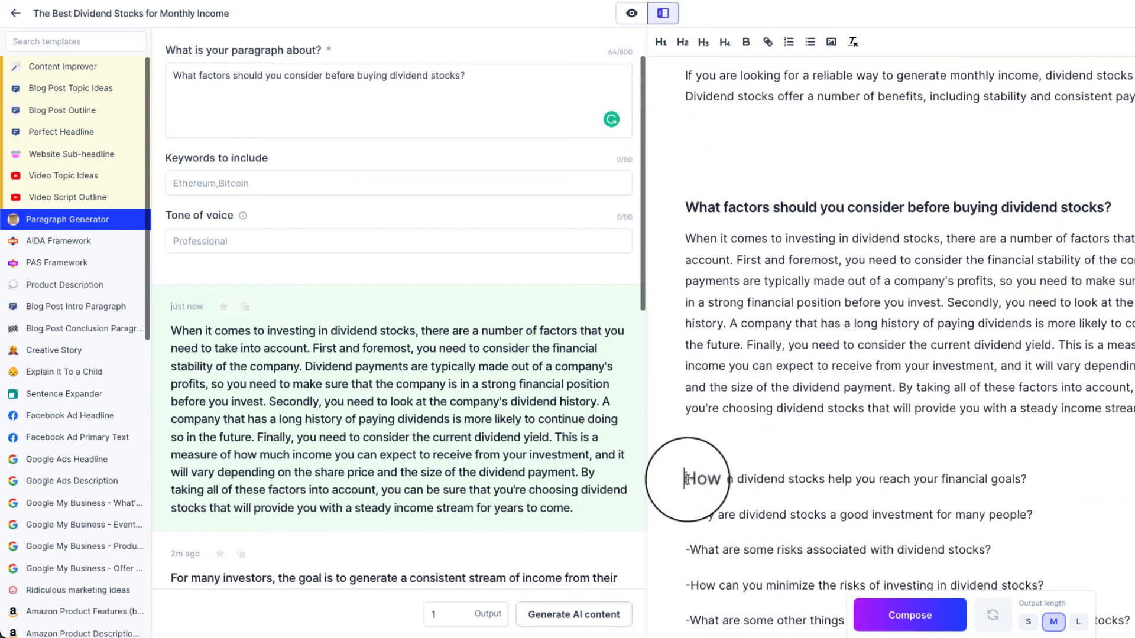
{"action": "left_click", "coordinate": [1032, 476], "text": "shift"}
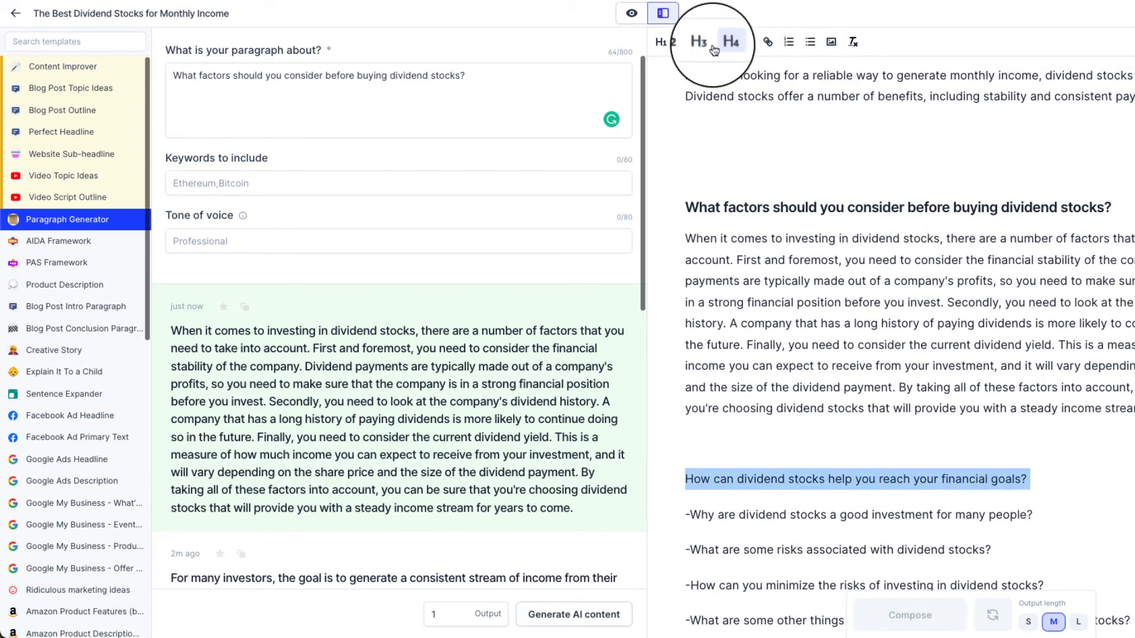
{"action": "left_click", "coordinate": [683, 42]}
{"action": "left_click", "coordinate": [1116, 485]}
{"action": "key", "text": "Return"}
{"action": "key", "text": "Return"}
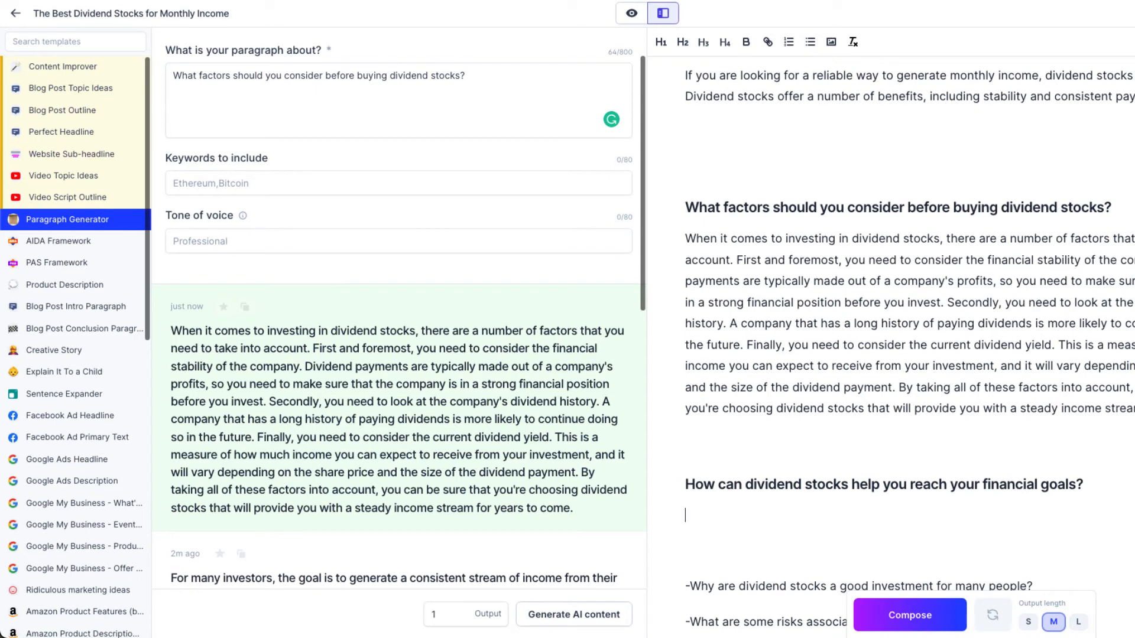
Copy the heading "How can dividend stocks help you reach your financial goals?" over the Paragraph Generator topic and generate its content.
{"action": "left_click_drag", "start_coordinate": [1092, 484], "coordinate": [674, 484]}
{"action": "right_click", "coordinate": [674, 484]}
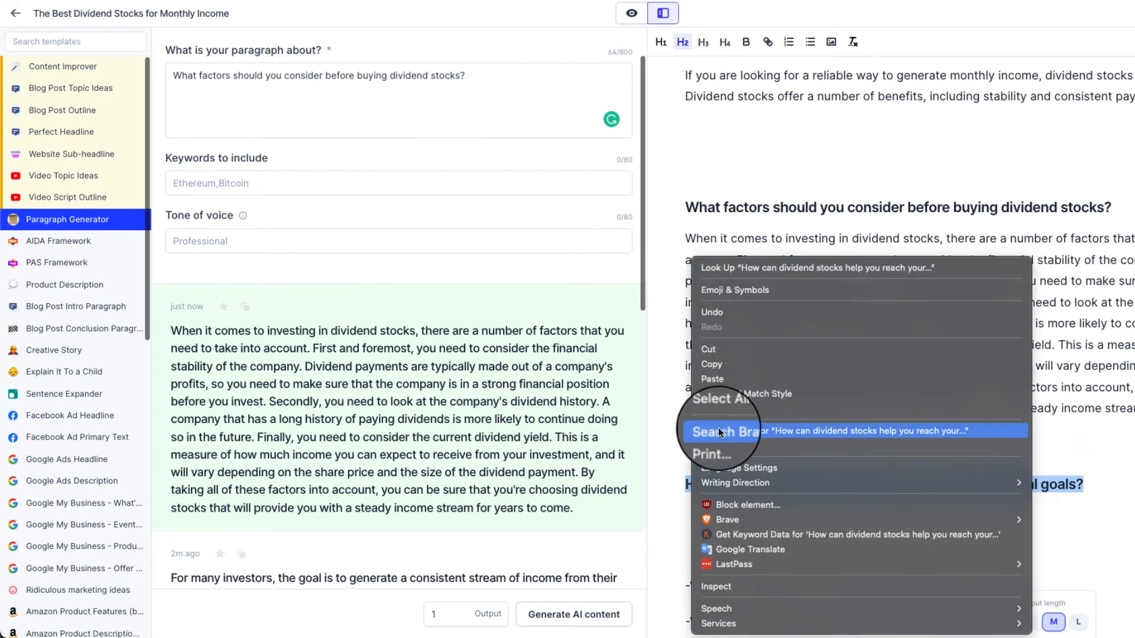
{"action": "left_click", "coordinate": [717, 366]}
{"action": "scroll", "coordinate": [312, 204], "scroll_direction": "up", "scroll_amount": 2}
{"action": "left_click_drag", "start_coordinate": [467, 139], "coordinate": [166, 142]}
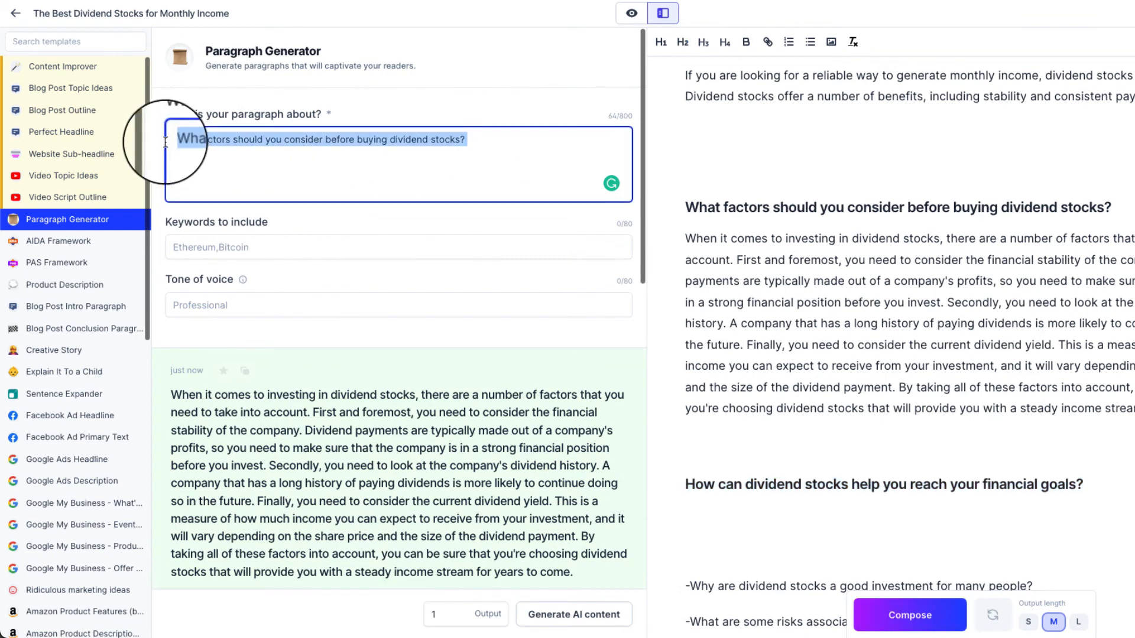
{"action": "key", "text": "ctrl+v"}
{"action": "left_click", "coordinate": [576, 614]}
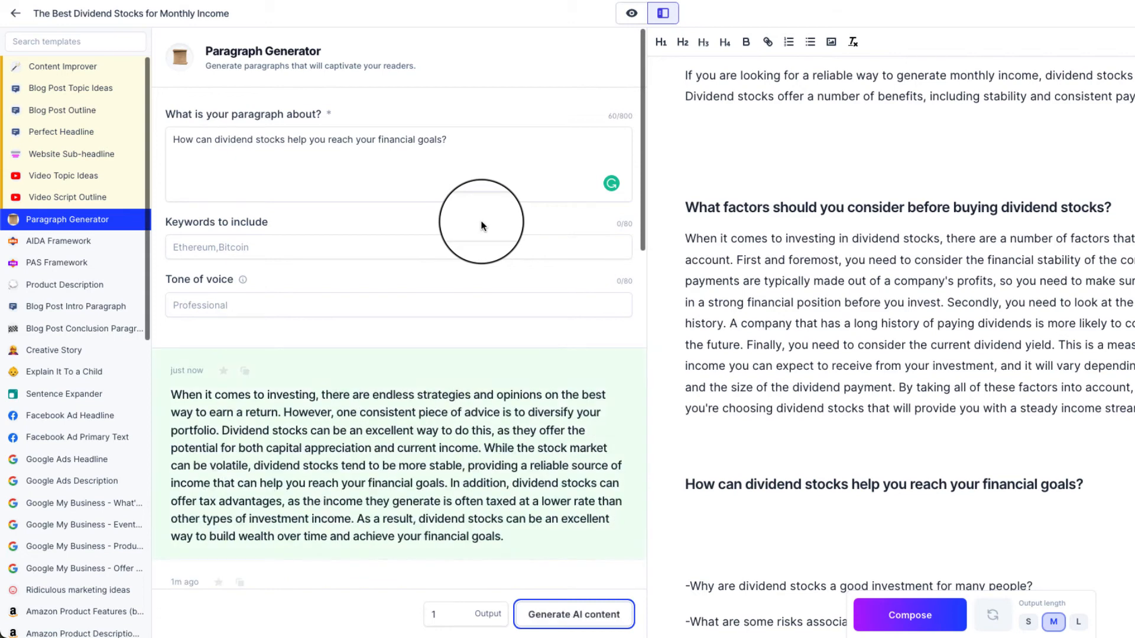
Copy the generated financial goals paragraph, paste it under its heading, and leave an empty line after it.
{"action": "scroll", "coordinate": [438, 210], "scroll_direction": "down", "scroll_amount": 1}
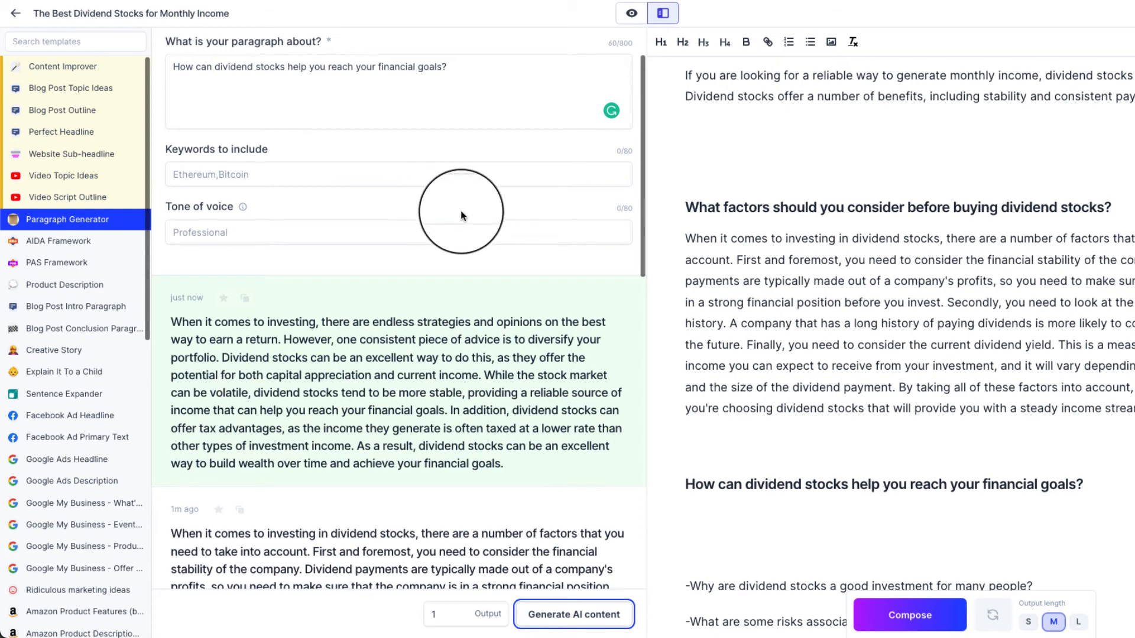
{"action": "scroll", "coordinate": [461, 211], "scroll_direction": "down", "scroll_amount": 1}
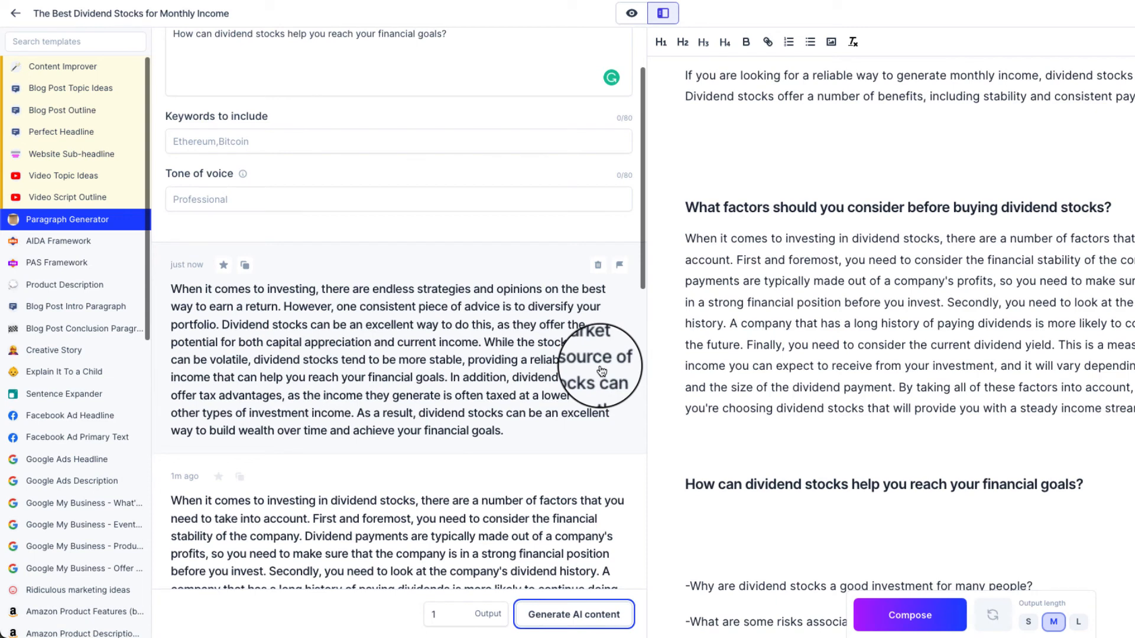
{"action": "left_click", "coordinate": [244, 266]}
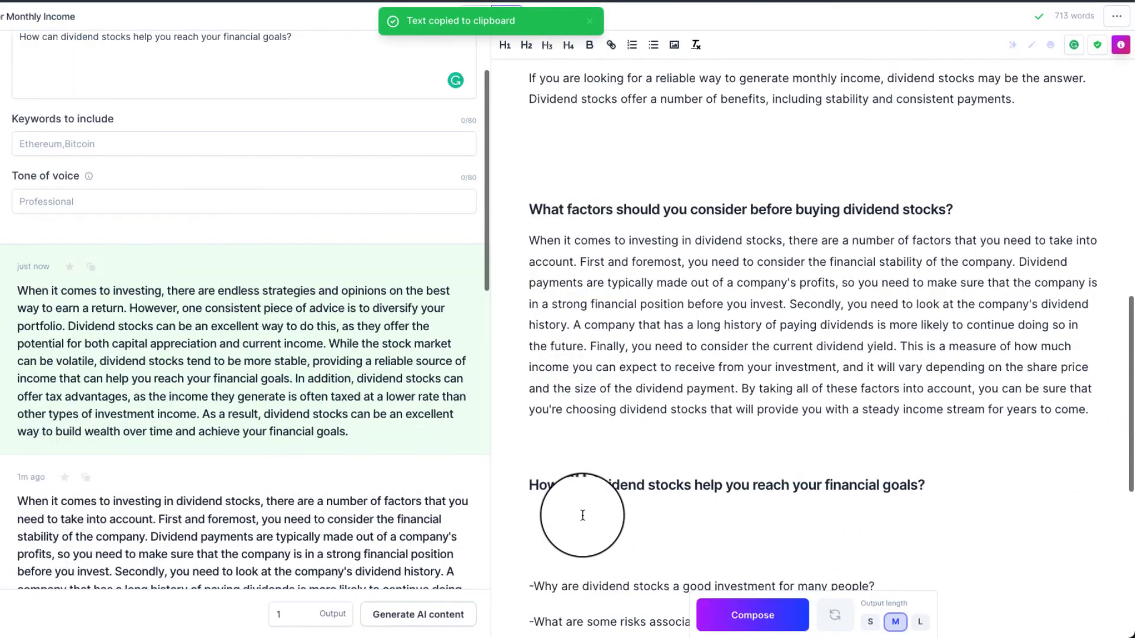
{"action": "left_click", "coordinate": [578, 514]}
{"action": "key", "text": "ctrl+v"}
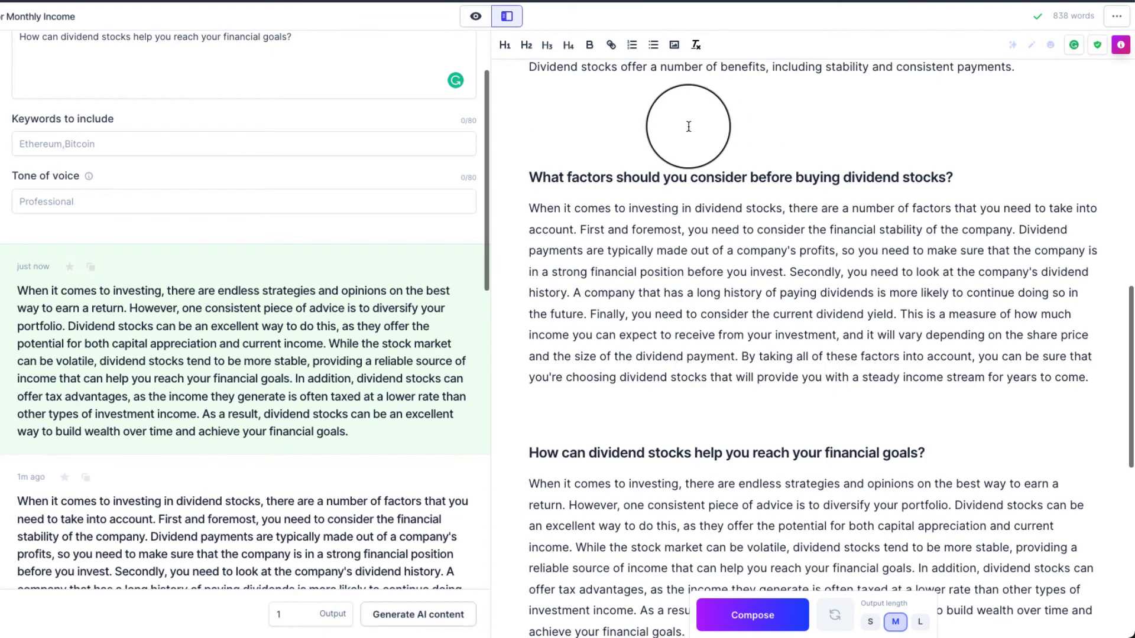
{"action": "key", "text": "BackSpace"}
{"action": "scroll", "coordinate": [687, 122], "scroll_direction": "down", "scroll_amount": 3}
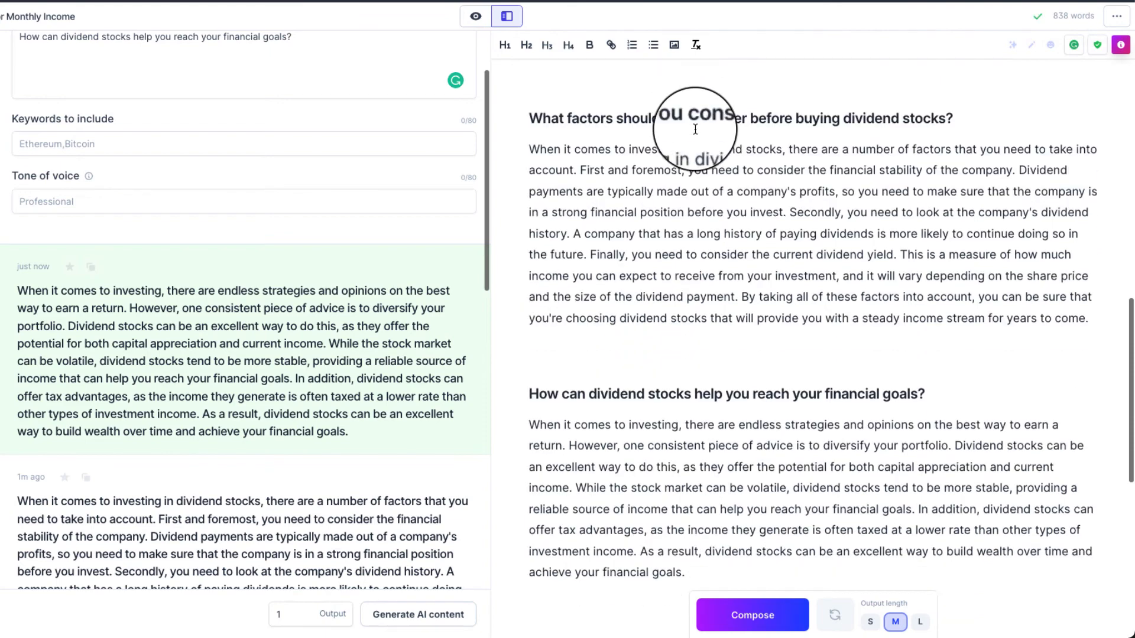
{"action": "key", "text": "Return"}
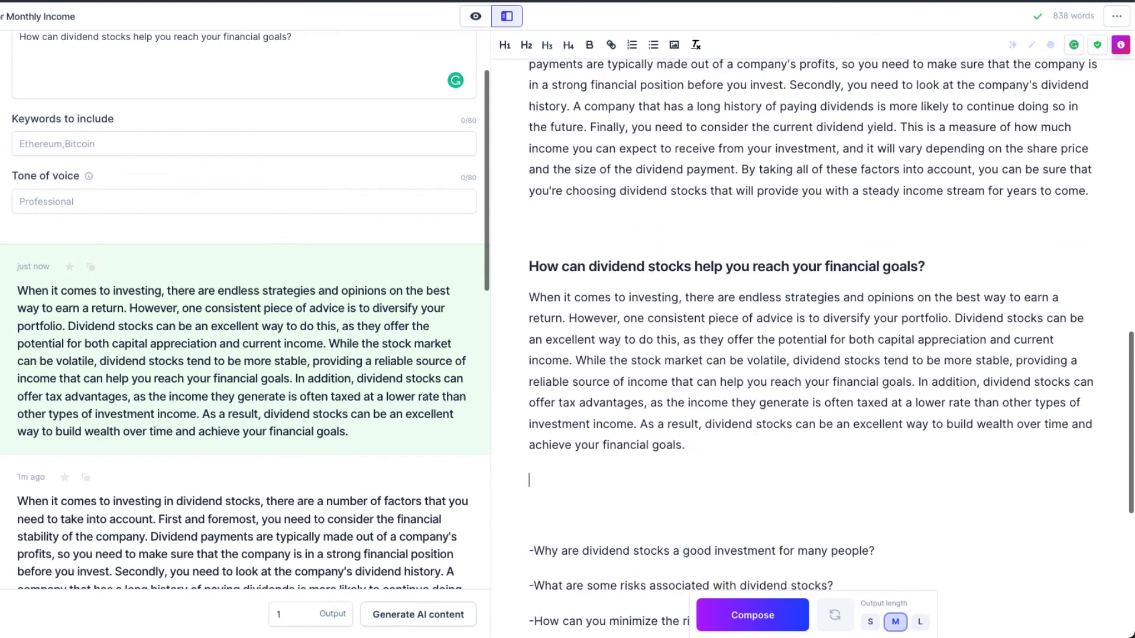
Select the remaining outline lines, from "Why are dividend stocks a good investment for many people?" through "Frequently Asked Questions".
{"action": "scroll", "coordinate": [655, 250], "scroll_direction": "down", "scroll_amount": 5}
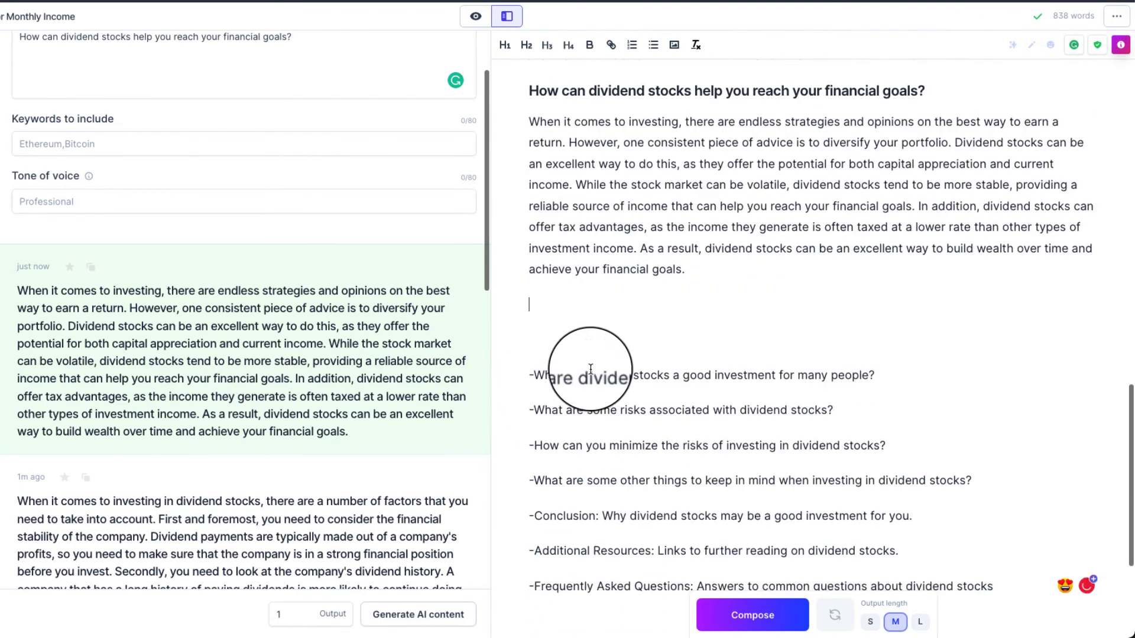
{"action": "left_click_drag", "start_coordinate": [526, 309], "coordinate": [993, 520]}
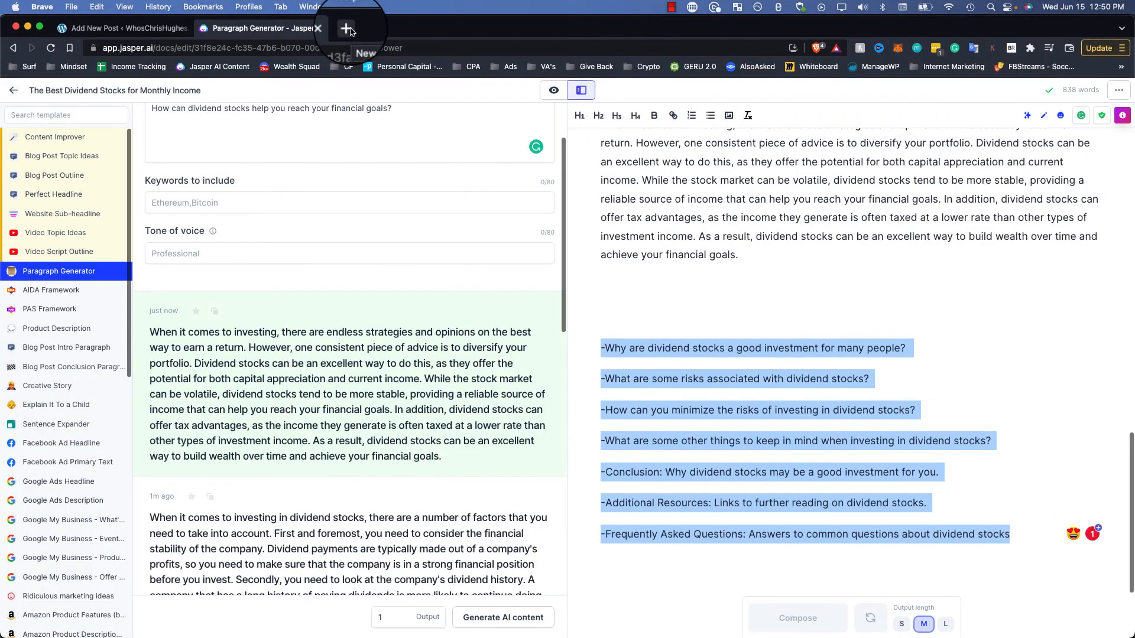
Open whoschrishughes.com/jasper in a new browser tab and look over the Jasper landing page.
{"action": "key", "text": "super+t"}
{"action": "type", "text": "whoschrishughes.com"}
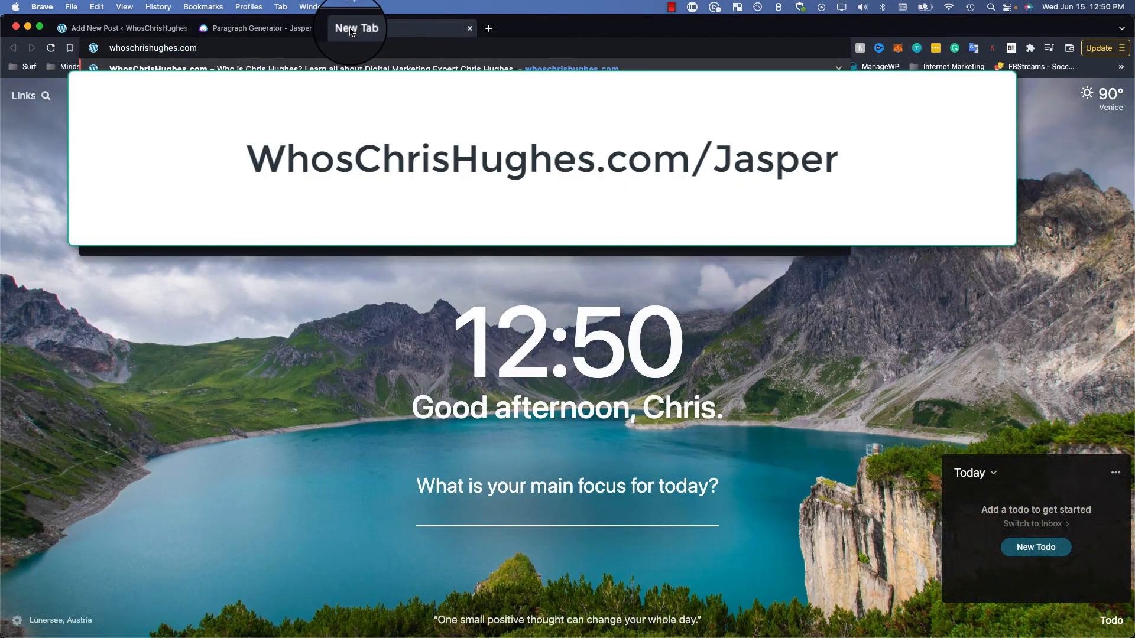
{"action": "type", "text": "/jasper"}
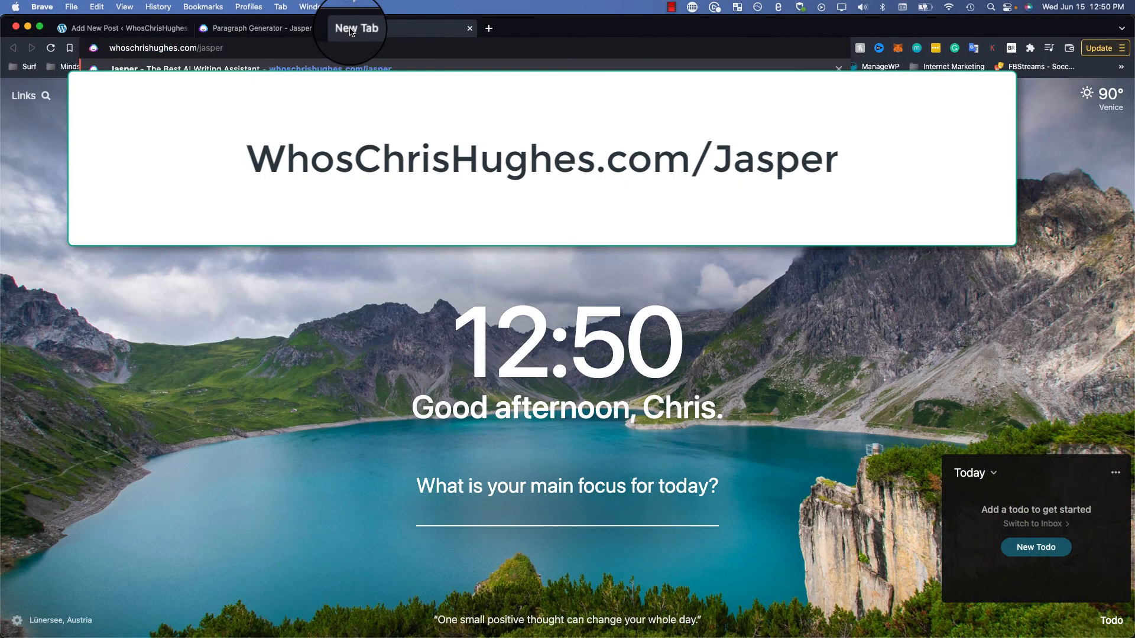
{"action": "key", "text": "Return"}
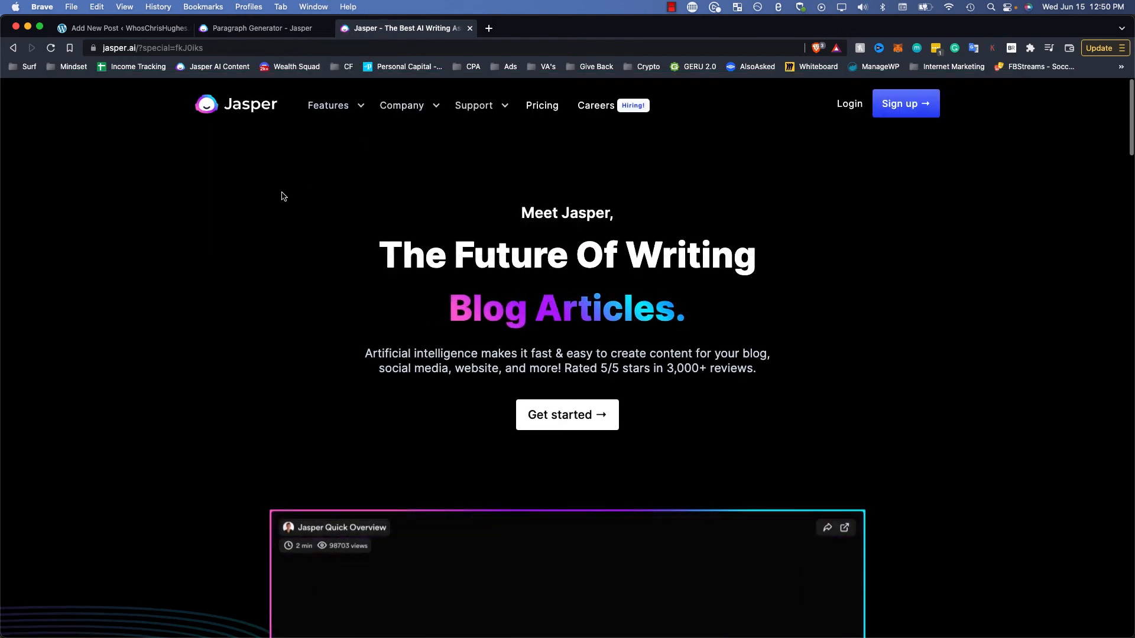
{"action": "scroll", "coordinate": [290, 201], "scroll_direction": "down", "scroll_amount": 3}
{"action": "scroll", "coordinate": [323, 197], "scroll_direction": "up", "scroll_amount": 2}
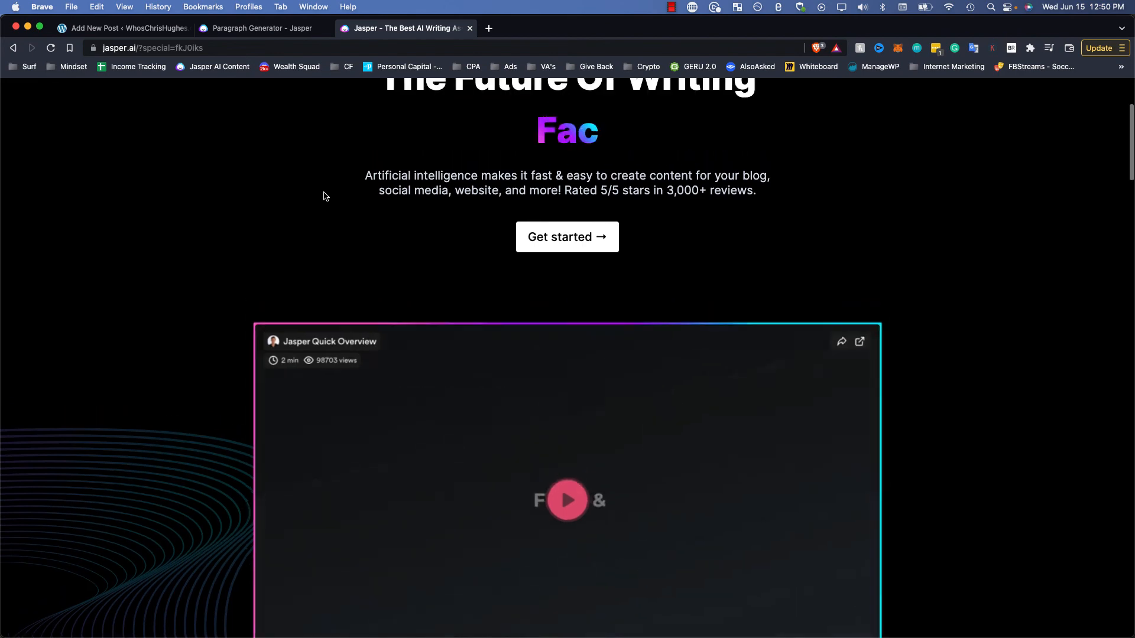
{"action": "scroll", "coordinate": [323, 198], "scroll_direction": "up", "scroll_amount": 2}
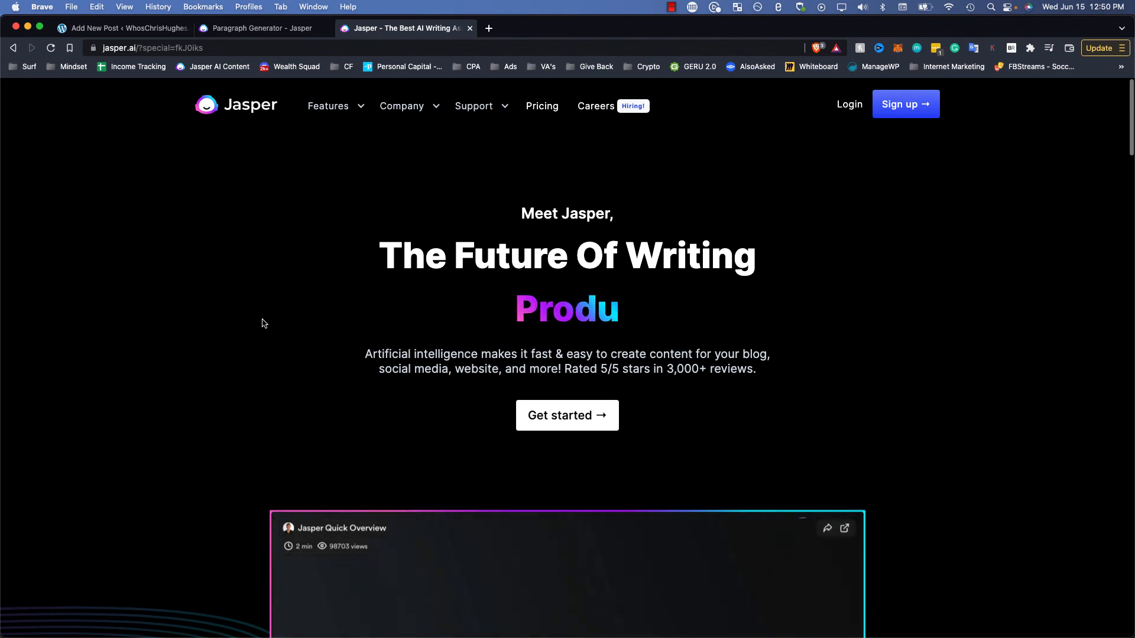
Open the bookmarked Jasper AI Content dashboard in another new tab and switch to it.
{"action": "left_click", "coordinate": [255, 28]}
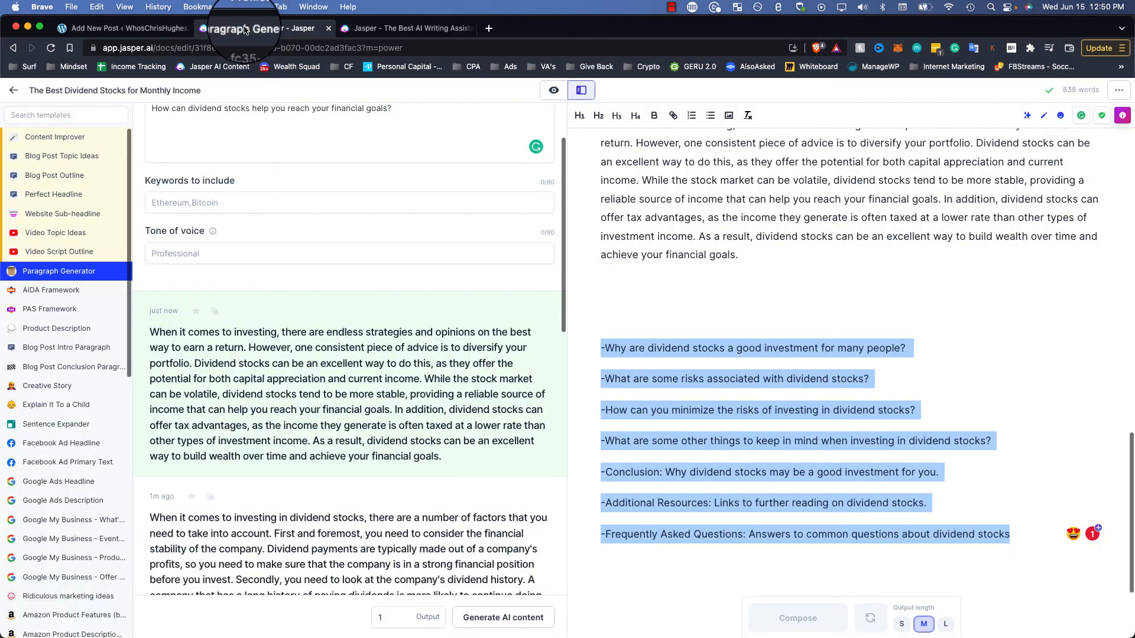
{"action": "left_click", "coordinate": [395, 31]}
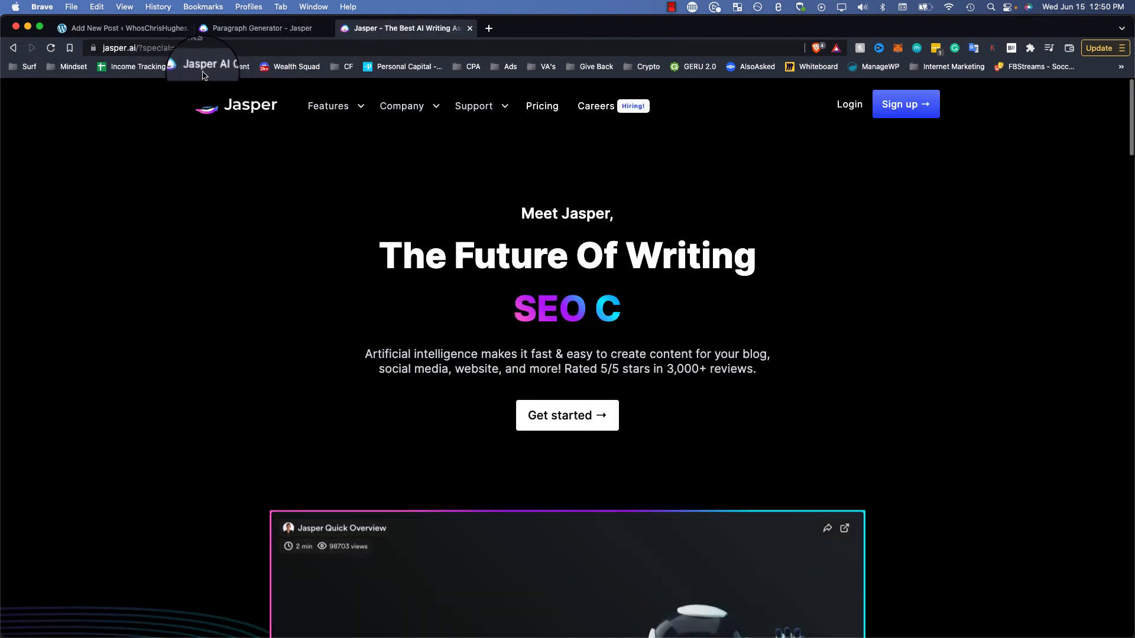
{"action": "right_click", "coordinate": [208, 66]}
{"action": "left_click", "coordinate": [248, 78]}
{"action": "left_click", "coordinate": [517, 30]}
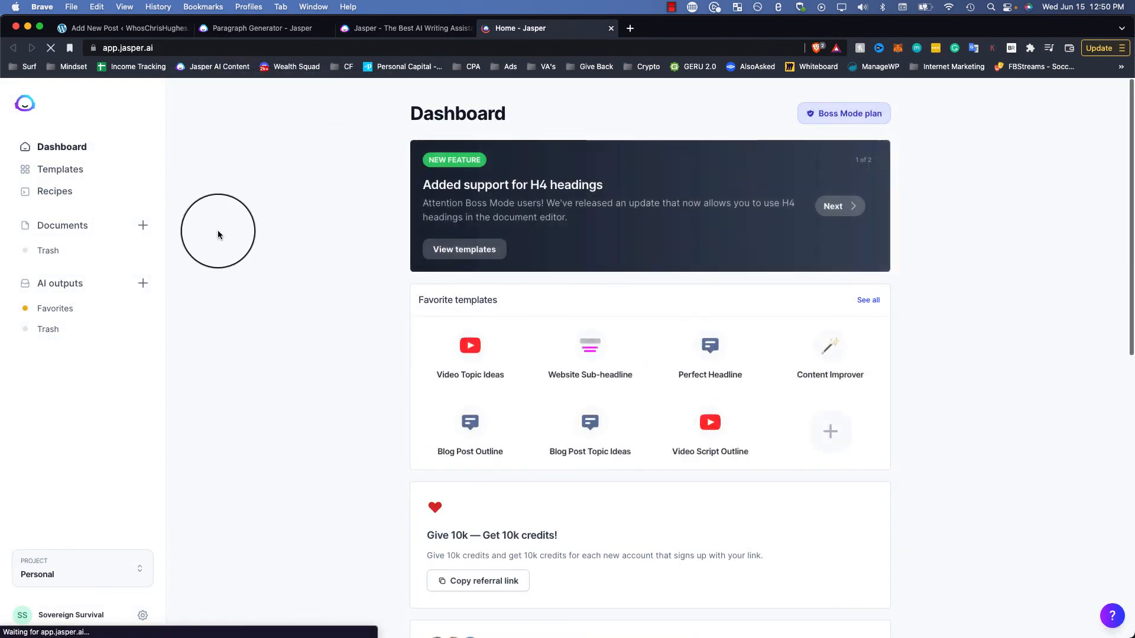
Open Jasper's template library and browse the available content templates.
{"action": "left_click", "coordinate": [54, 177]}
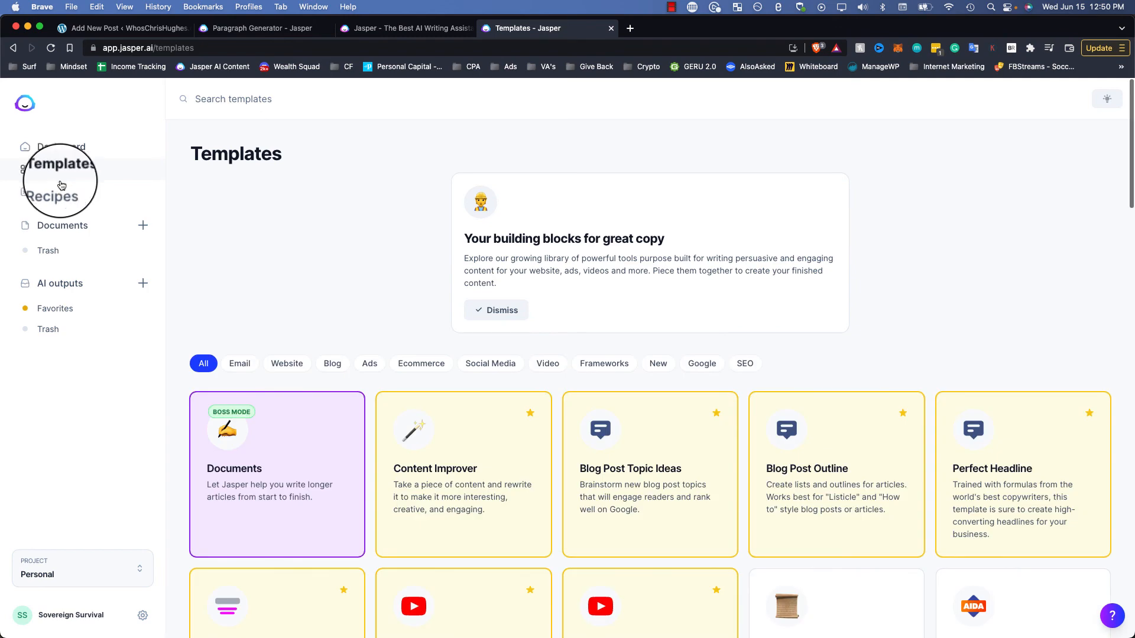
{"action": "scroll", "coordinate": [372, 201], "scroll_direction": "down", "scroll_amount": 3}
{"action": "scroll", "coordinate": [374, 202], "scroll_direction": "down", "scroll_amount": 5}
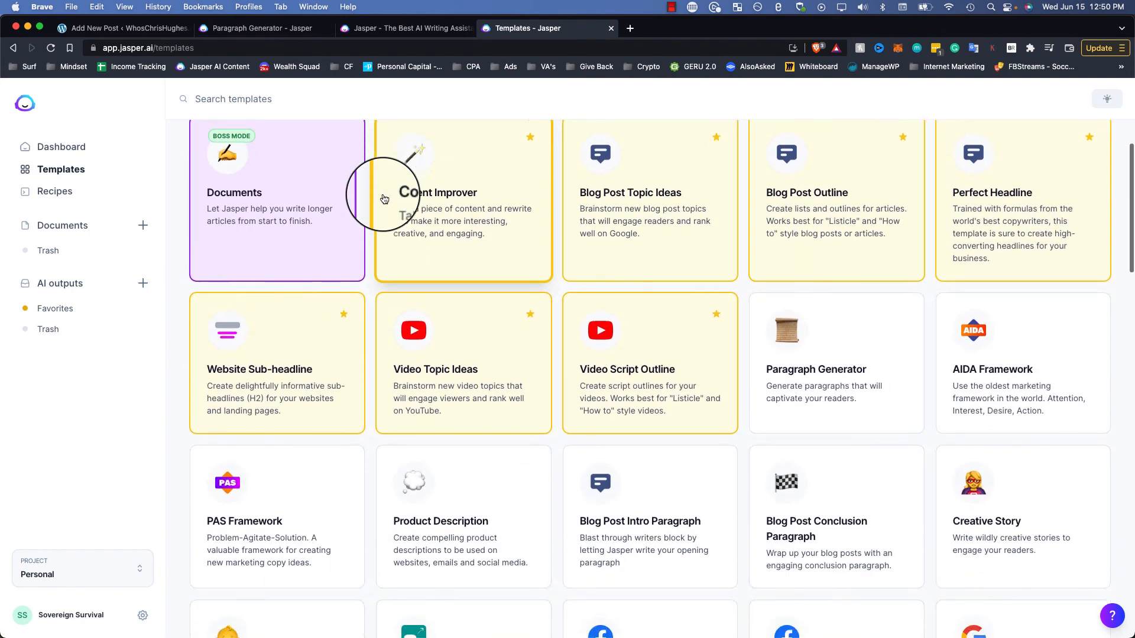
{"action": "scroll", "coordinate": [378, 198], "scroll_direction": "down", "scroll_amount": 3}
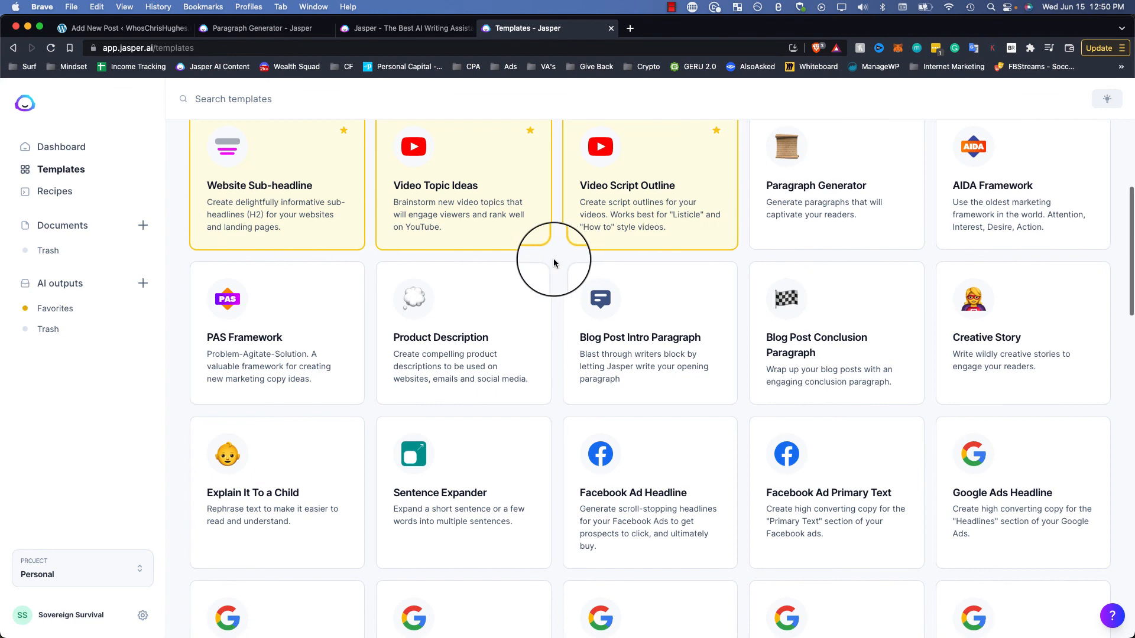
Return to the open Jasper landing page and look over its overview video, trusted companies and "Jasper will help you..." section.
{"action": "scroll", "coordinate": [553, 258], "scroll_direction": "down", "scroll_amount": 5}
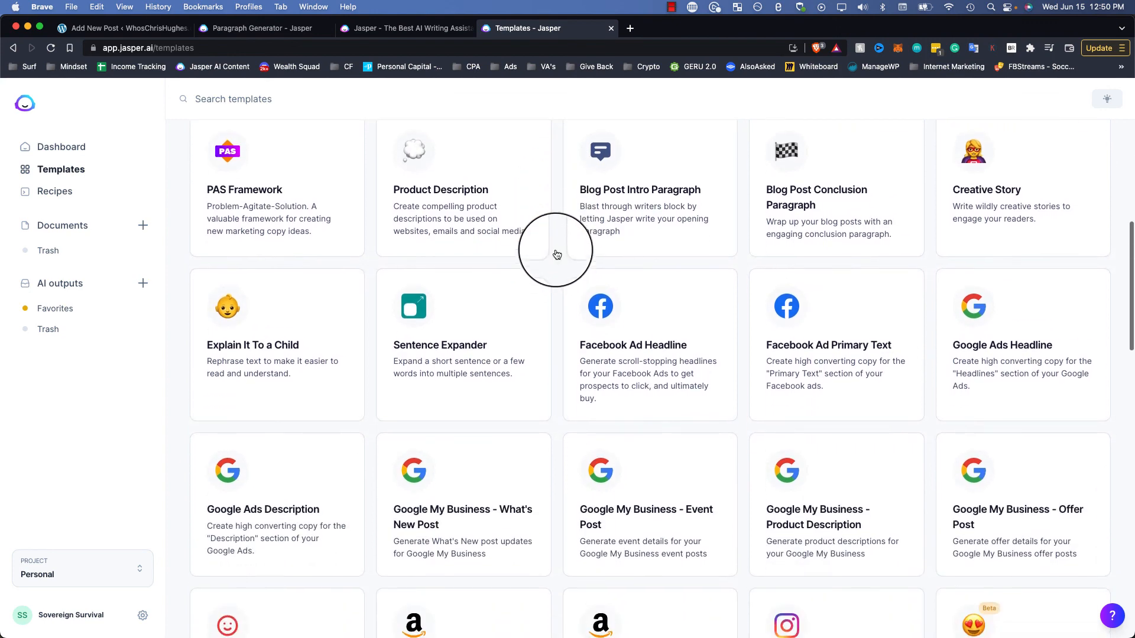
{"action": "left_click", "coordinate": [413, 26]}
{"action": "scroll", "coordinate": [249, 213], "scroll_direction": "down", "scroll_amount": 5}
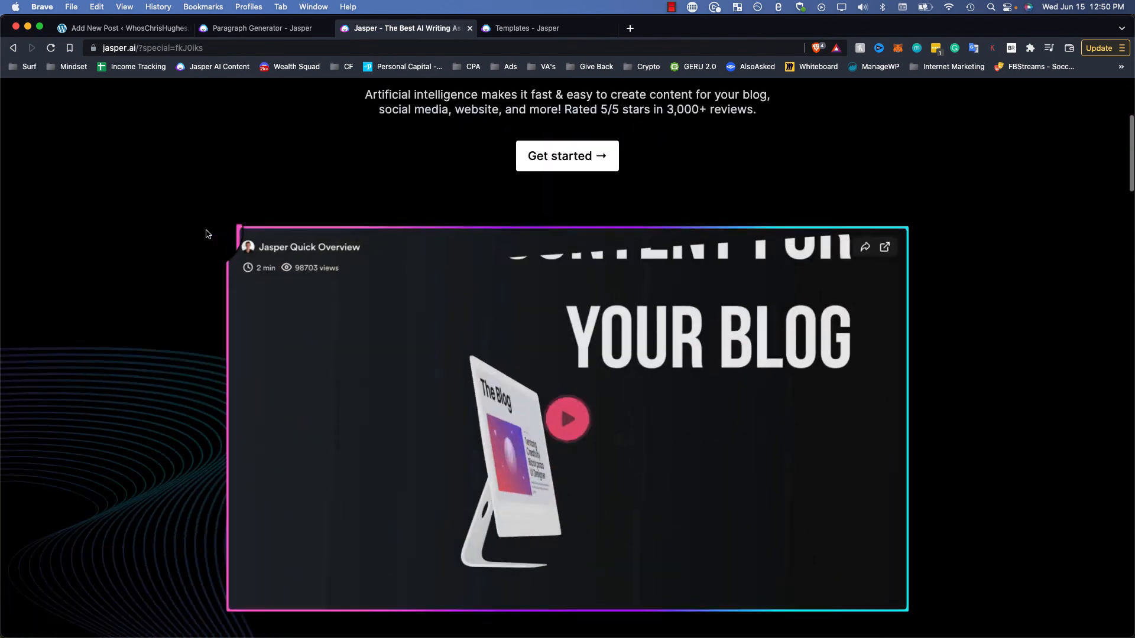
{"action": "scroll", "coordinate": [350, 254], "scroll_direction": "up", "scroll_amount": 3}
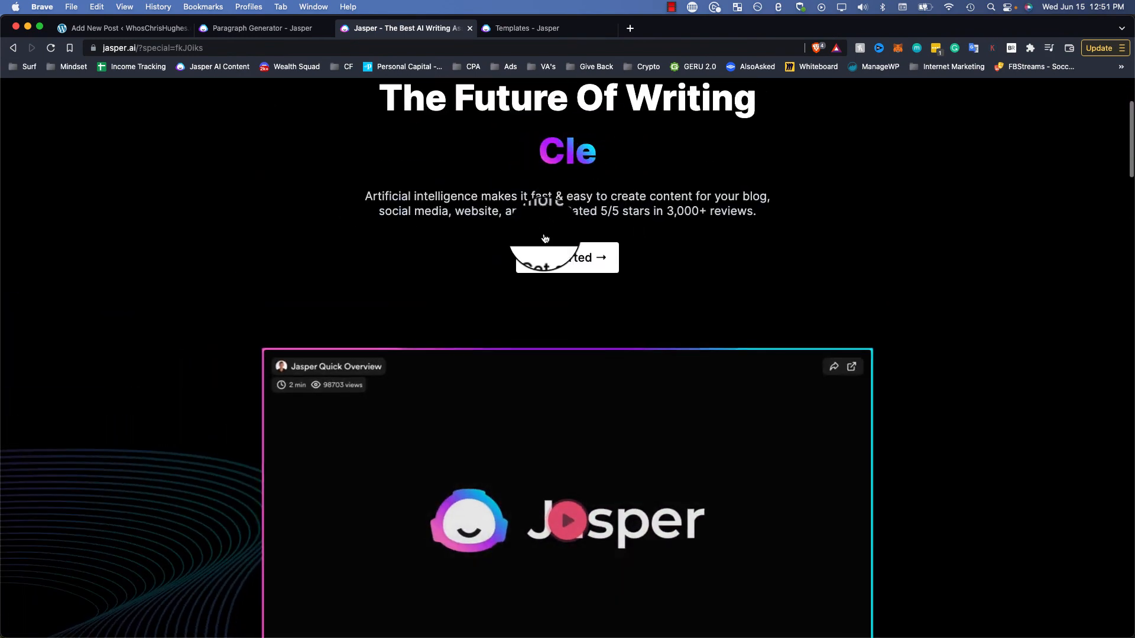
{"action": "scroll", "coordinate": [249, 258], "scroll_direction": "down", "scroll_amount": 15}
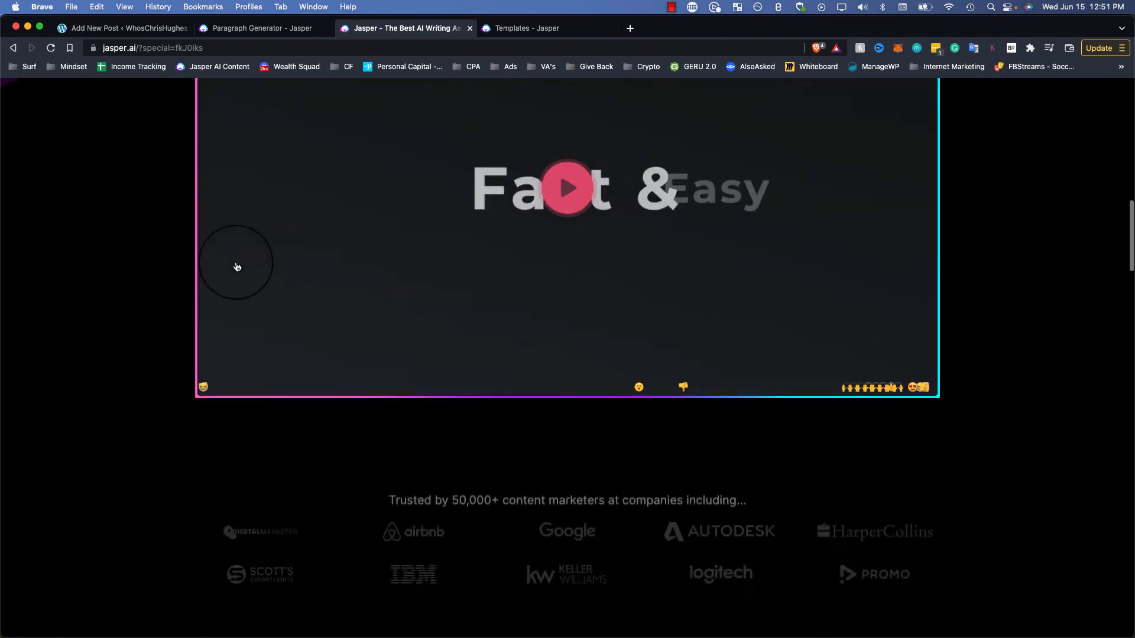
{"action": "scroll", "coordinate": [230, 264], "scroll_direction": "down", "scroll_amount": 10}
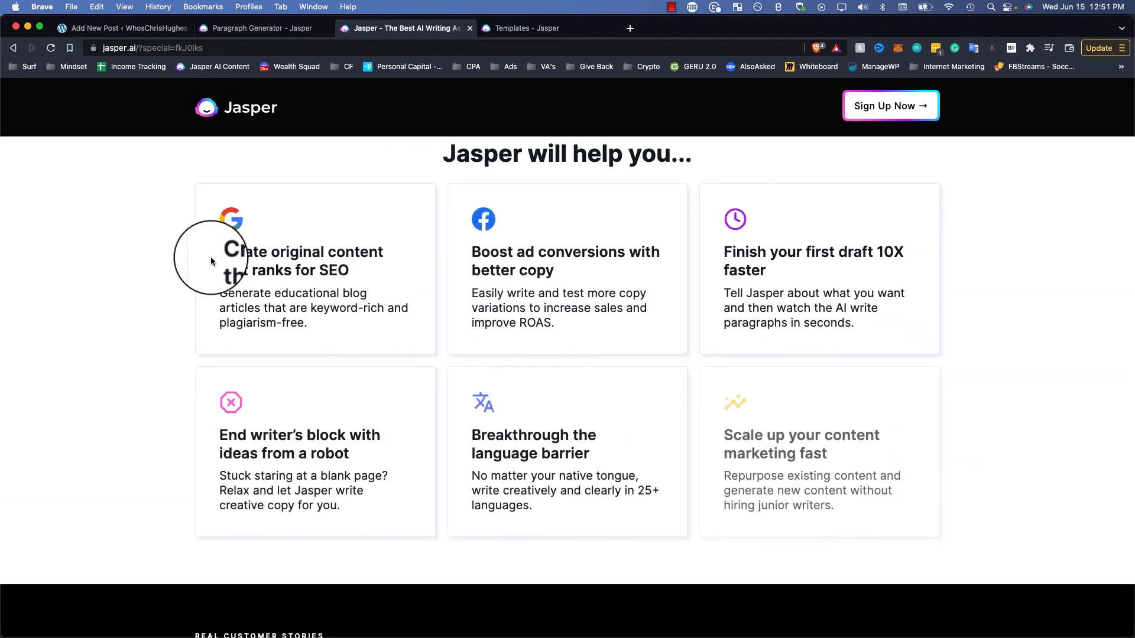
Open the Calculator, divide 10000 by 1500, and close it after clearing the result.
{"action": "key", "text": "super+space"}
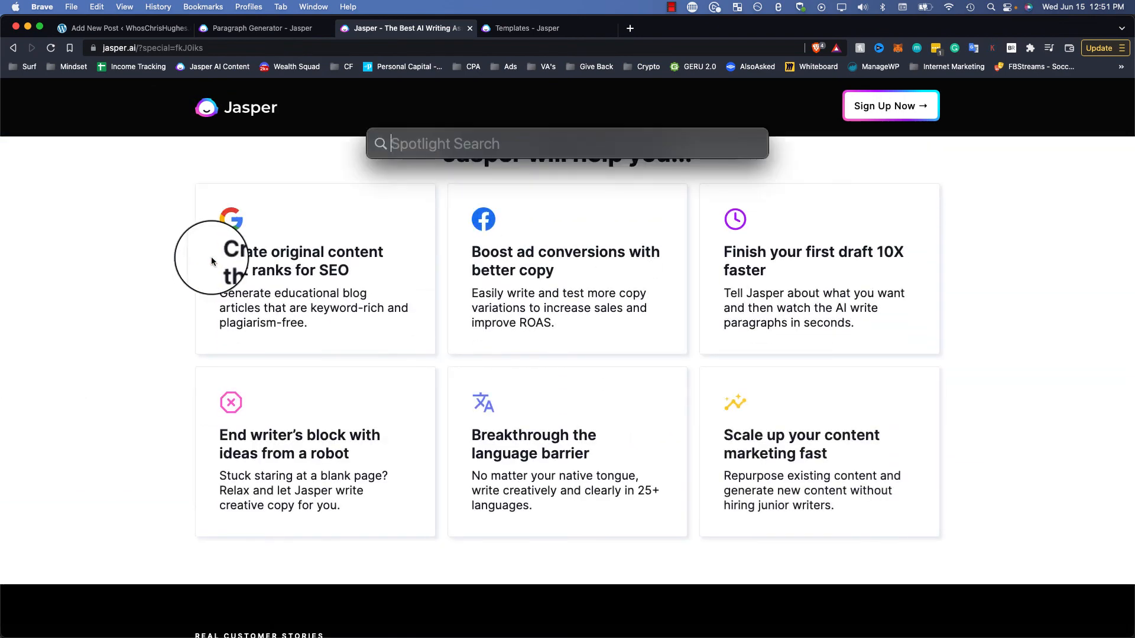
{"action": "type", "text": "calc"}
{"action": "key", "text": "Return"}
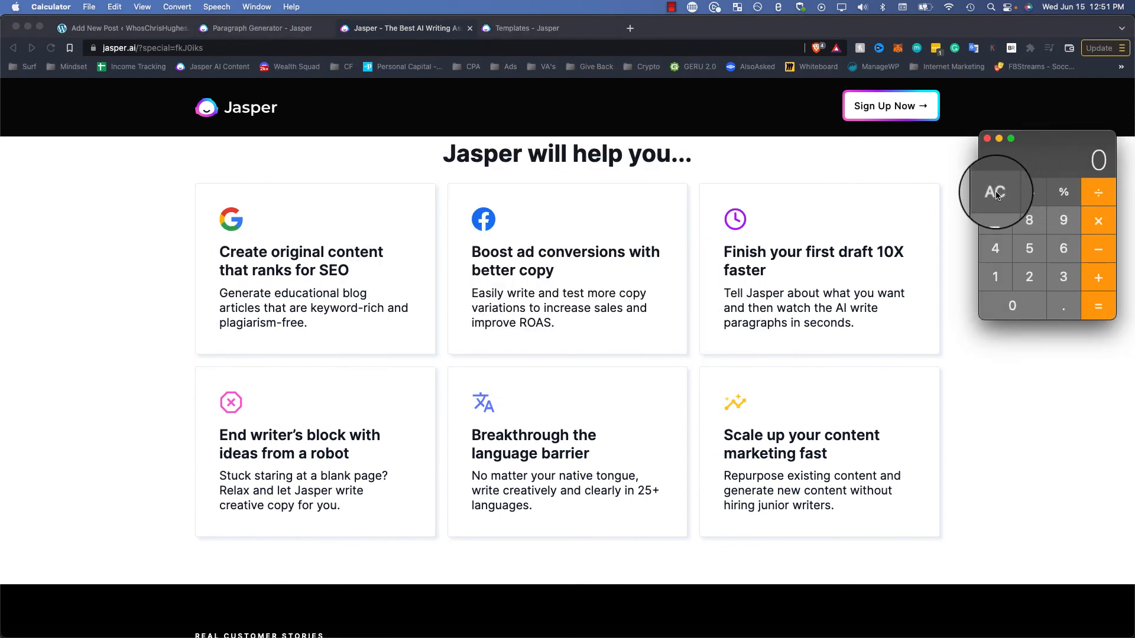
{"action": "type", "text": "1000"}
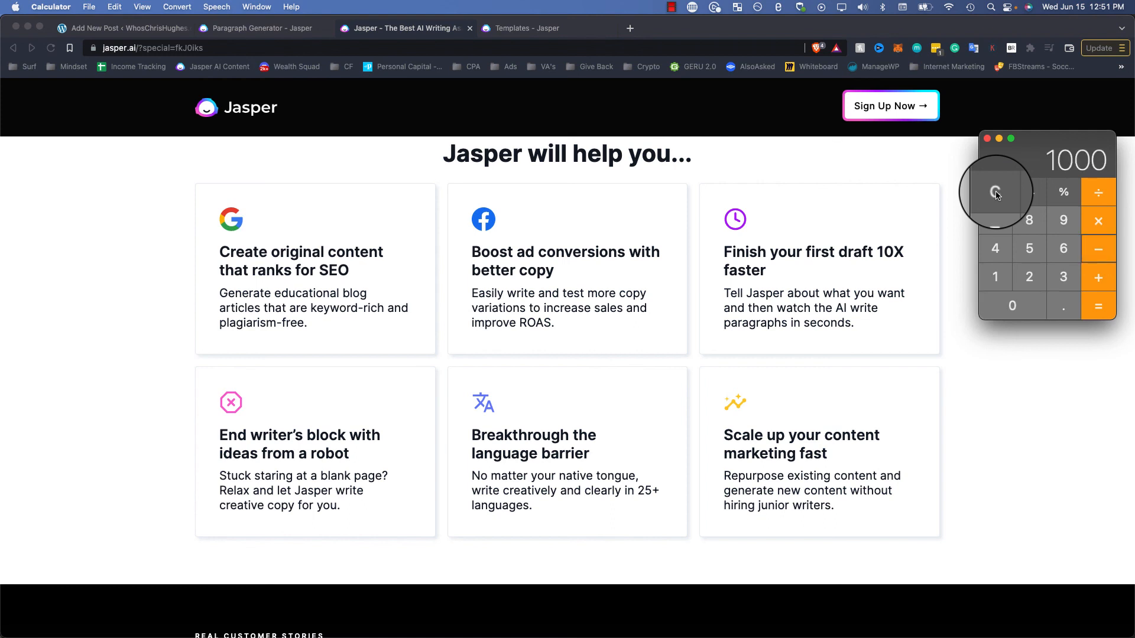
{"action": "left_click", "coordinate": [995, 193]}
{"action": "type", "text": "00"}
{"action": "left_click", "coordinate": [1094, 195]}
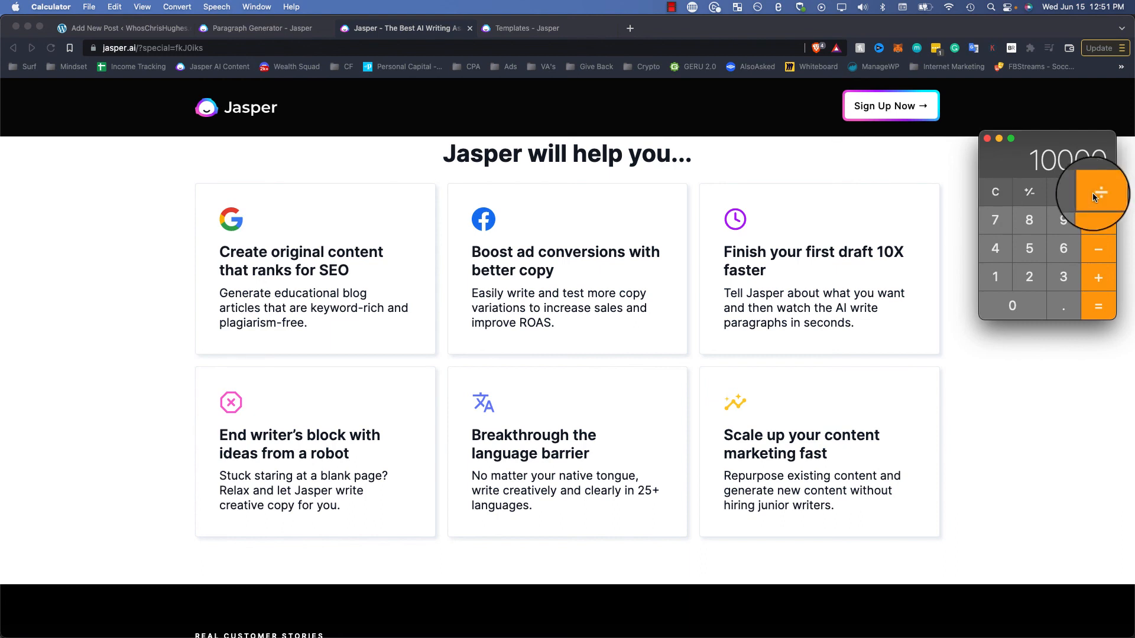
{"action": "type", "text": "1500"}
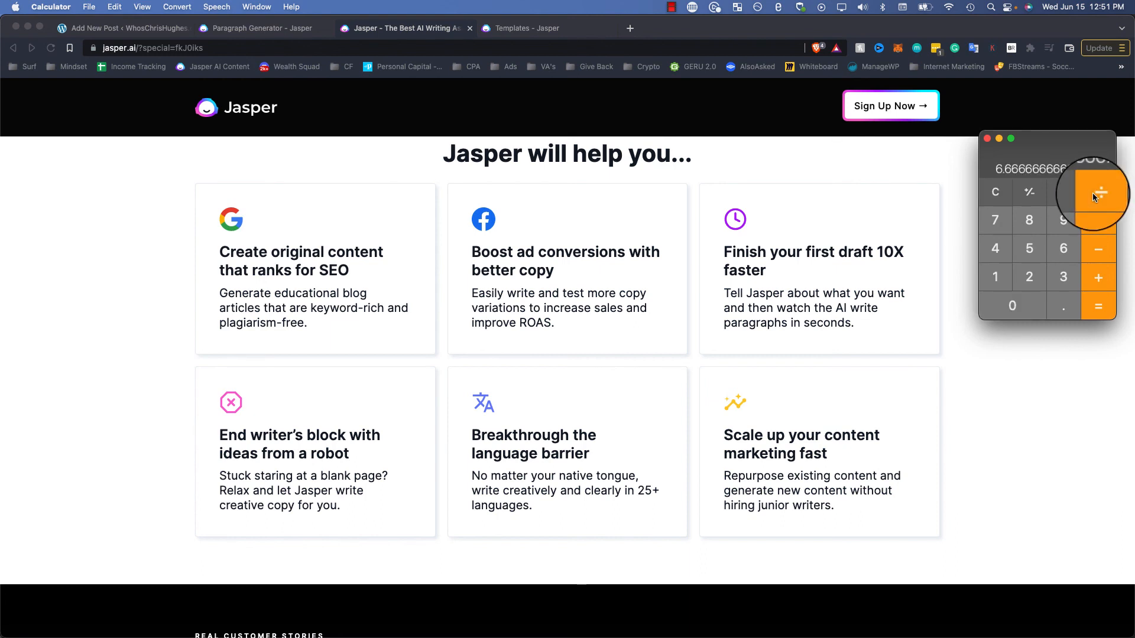
{"action": "left_click", "coordinate": [995, 192]}
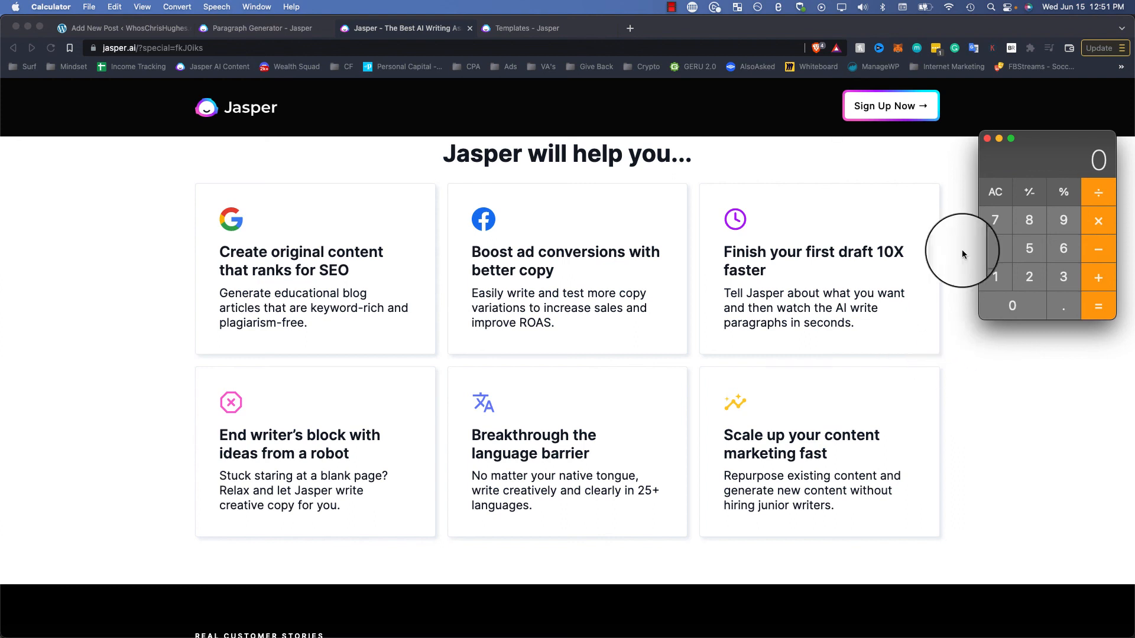
{"action": "left_click", "coordinate": [990, 134]}
{"action": "scroll", "coordinate": [959, 336], "scroll_direction": "down", "scroll_amount": 2}
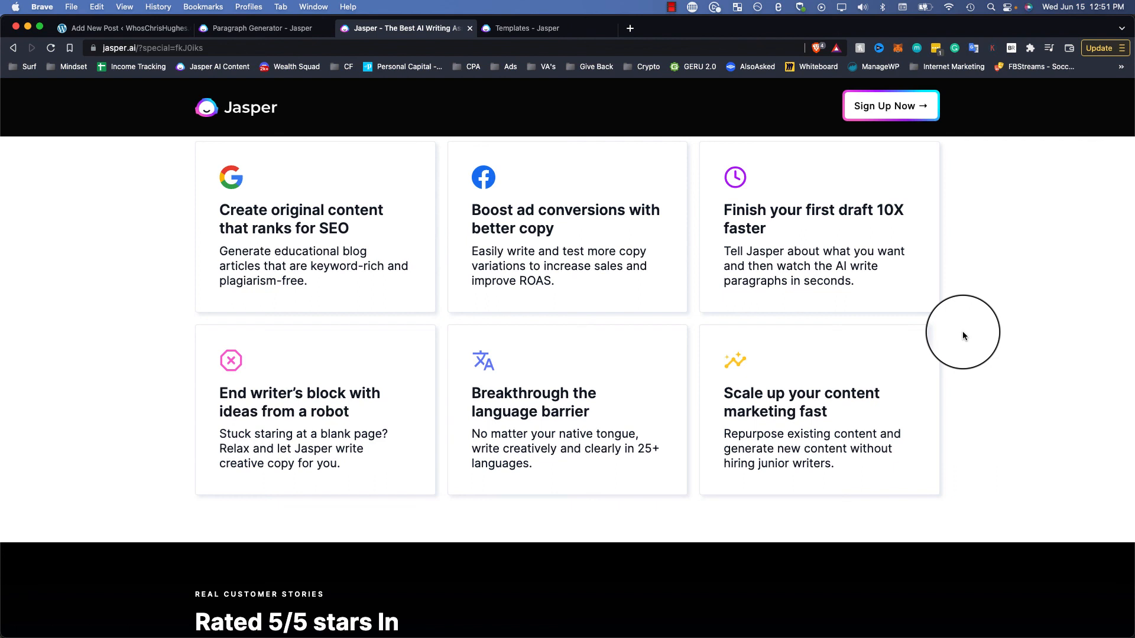
{"action": "left_click", "coordinate": [671, 7]}
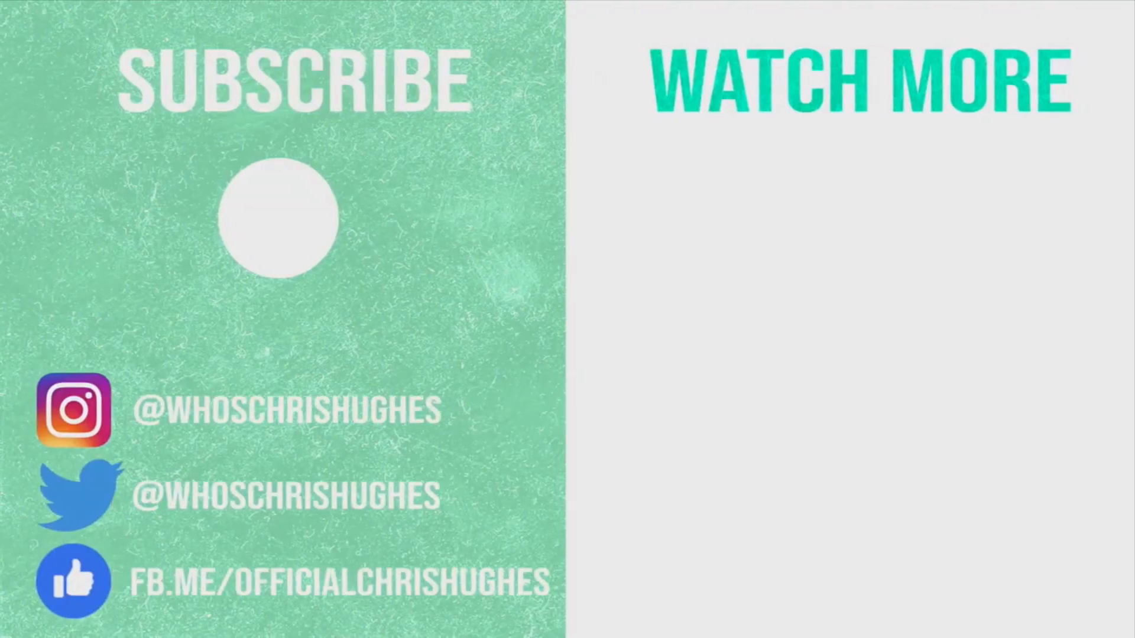